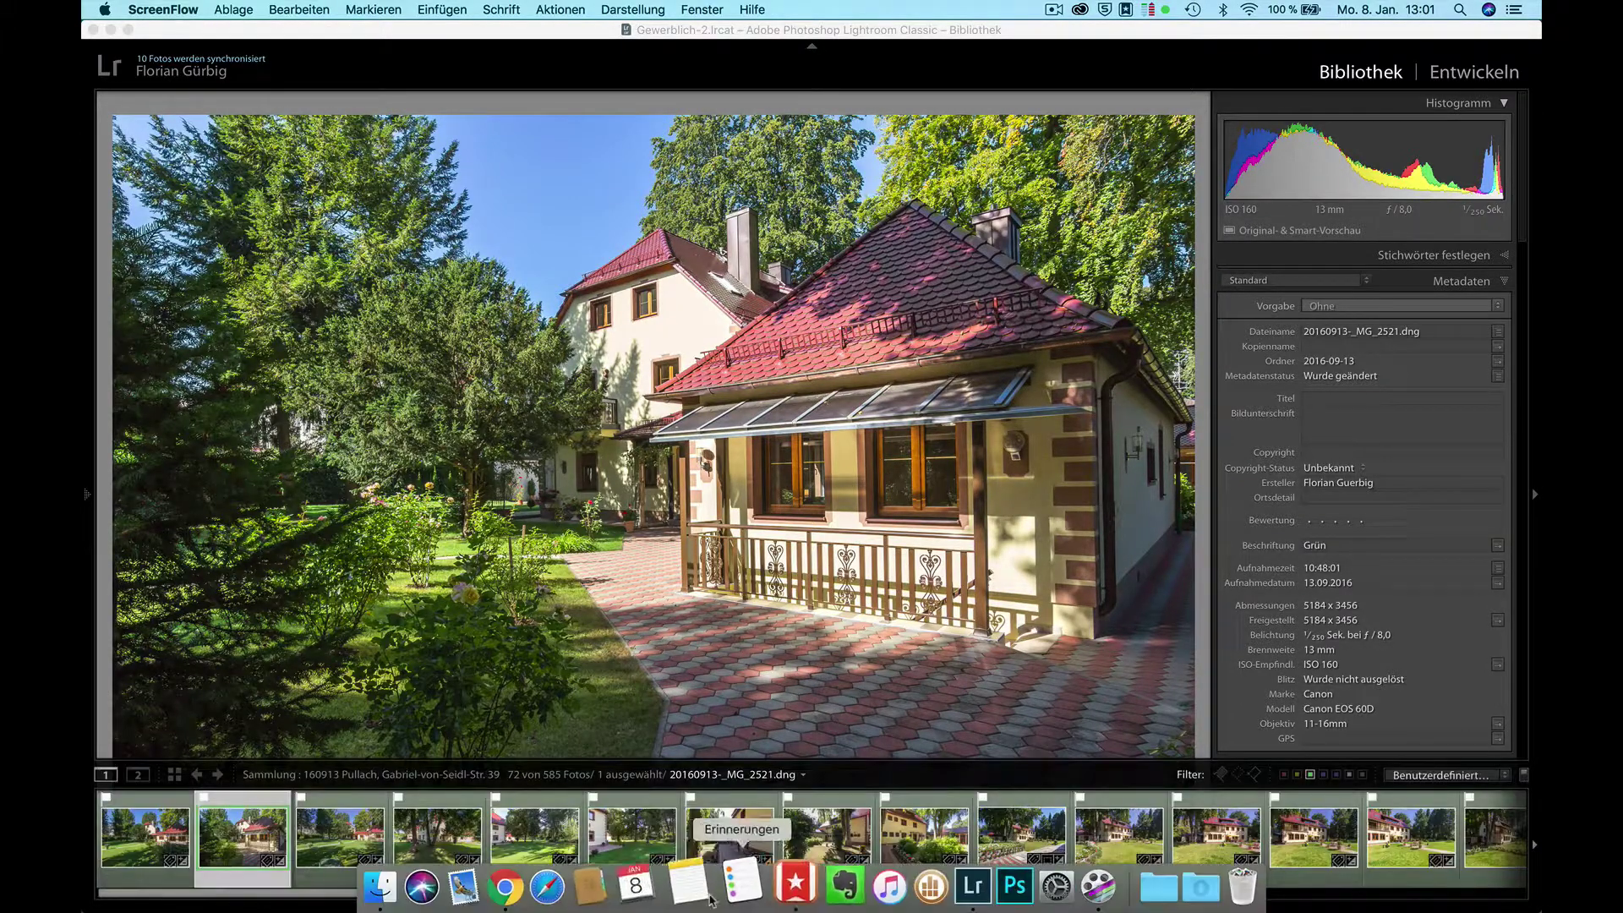
# Leave Lightroom Classic and bring Chrome to the front from the Dock.
pyautogui.click(527, 883)
# Show the real-estate group page, expand the HILFE post, and read the image-compression comments.
pyautogui.click(456, 40)
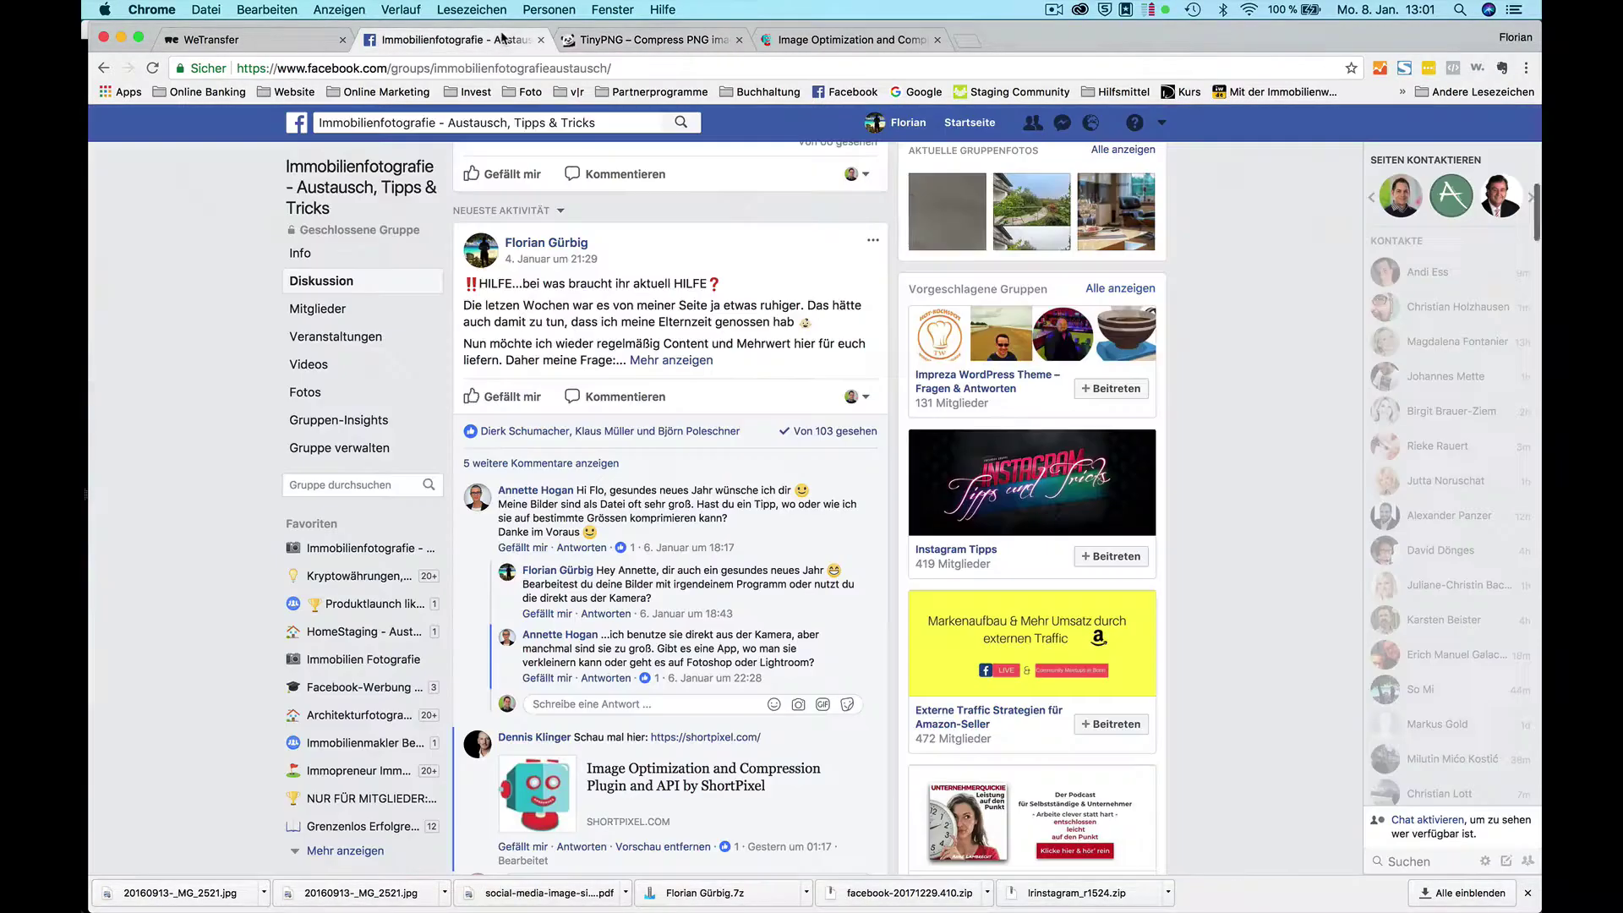
pyautogui.click(667, 360)
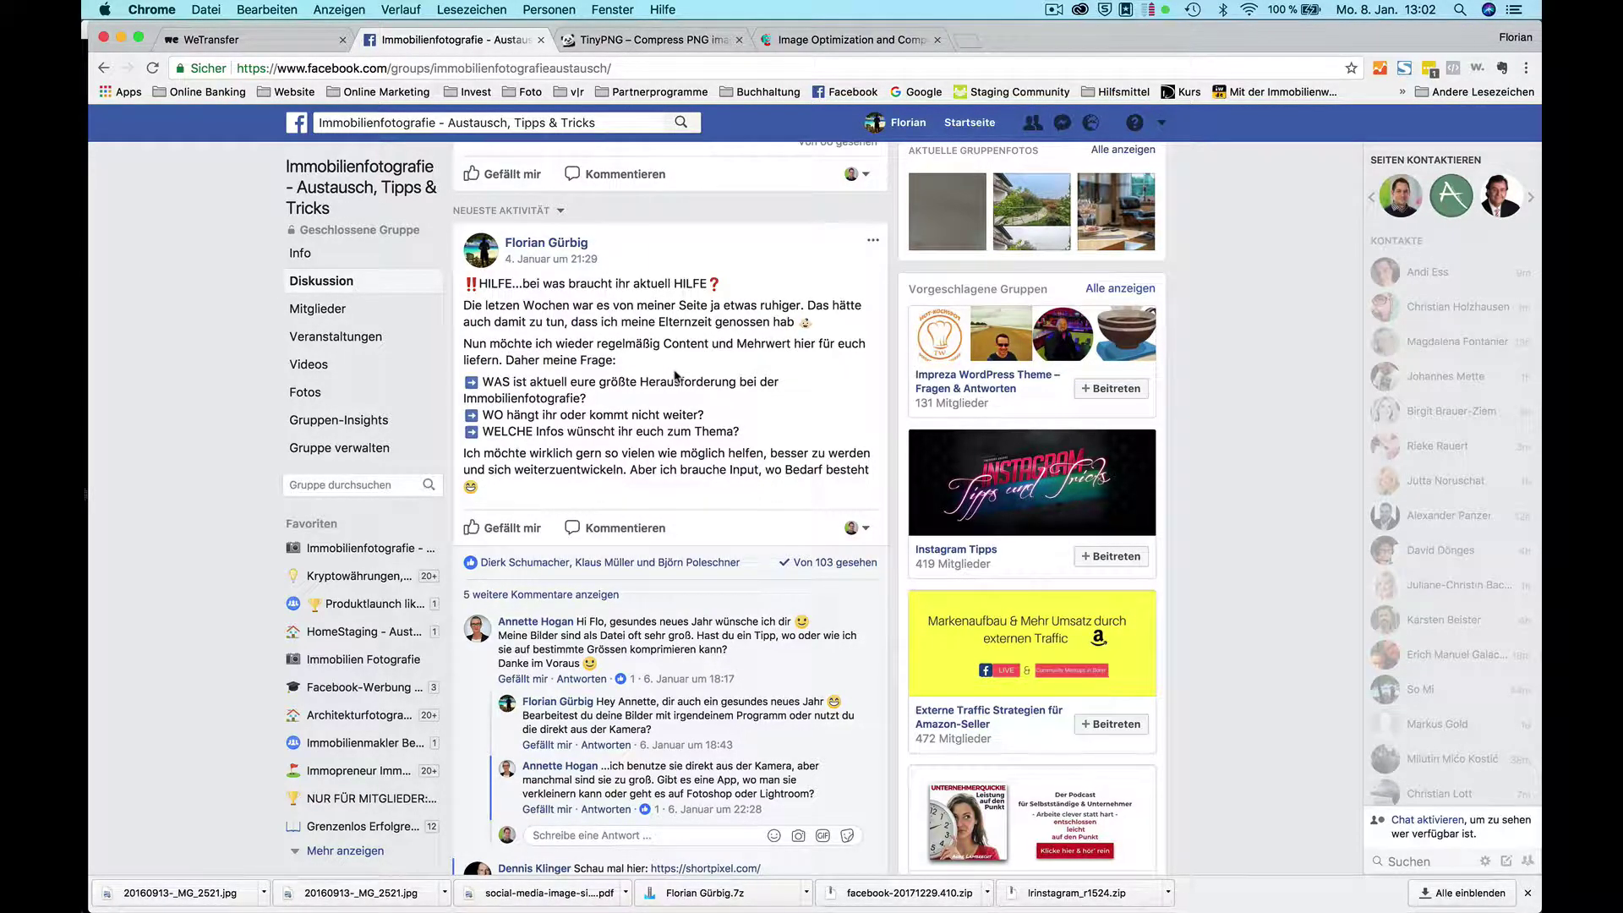
pyautogui.scroll(-2, 675, 376)
pyautogui.scroll(-2, 676, 376)
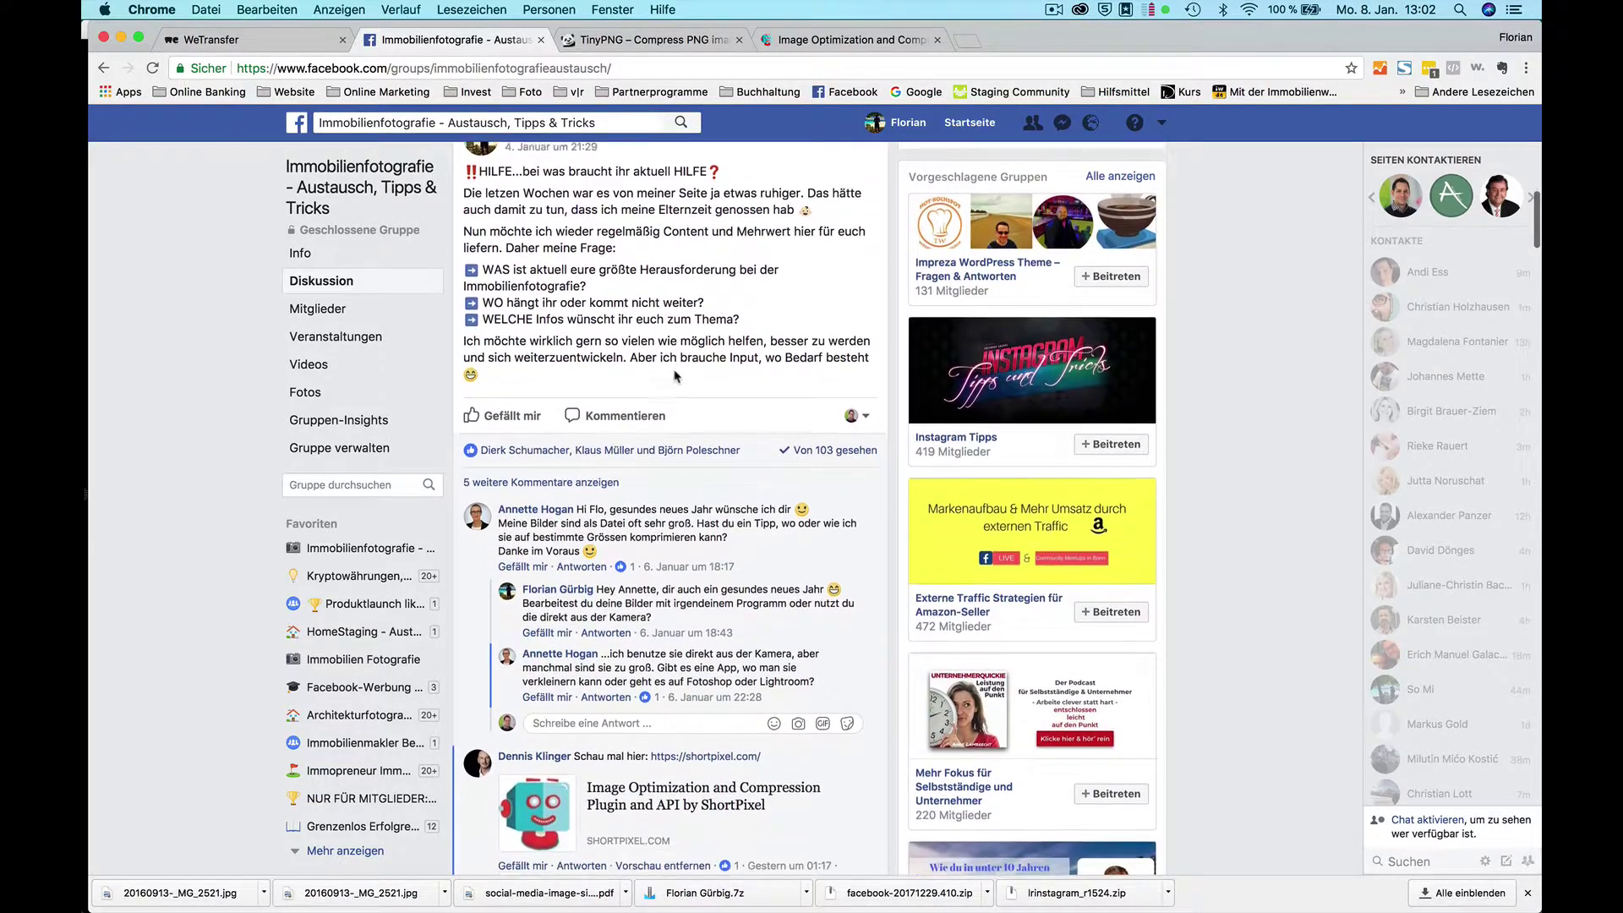
pyautogui.scroll(-2, 675, 376)
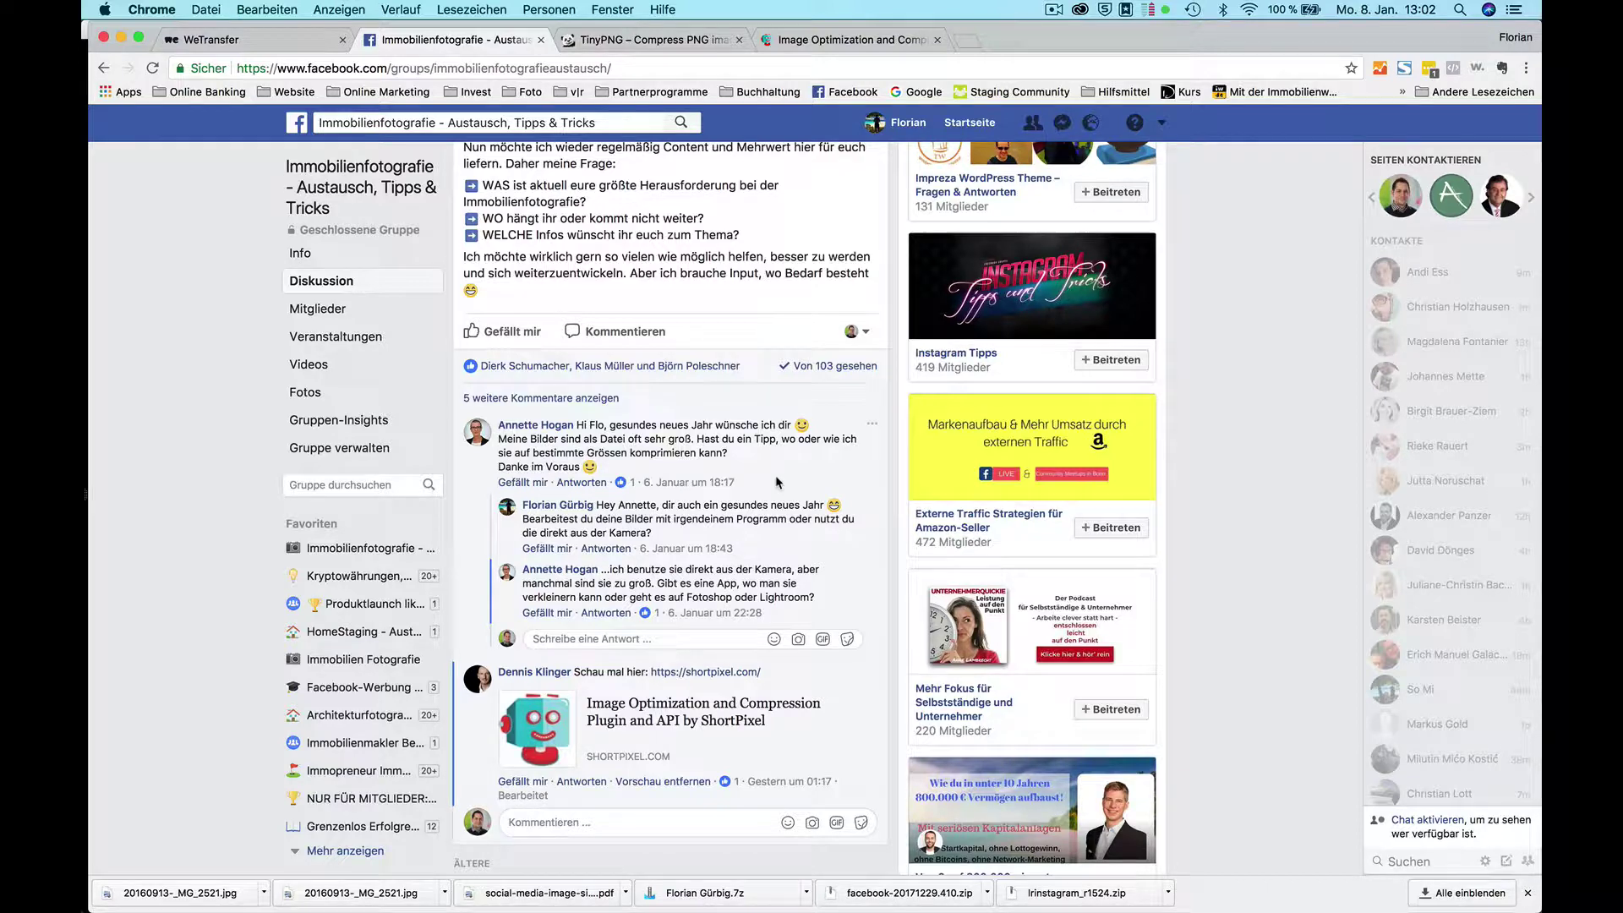
pyautogui.scroll(-2, 775, 475)
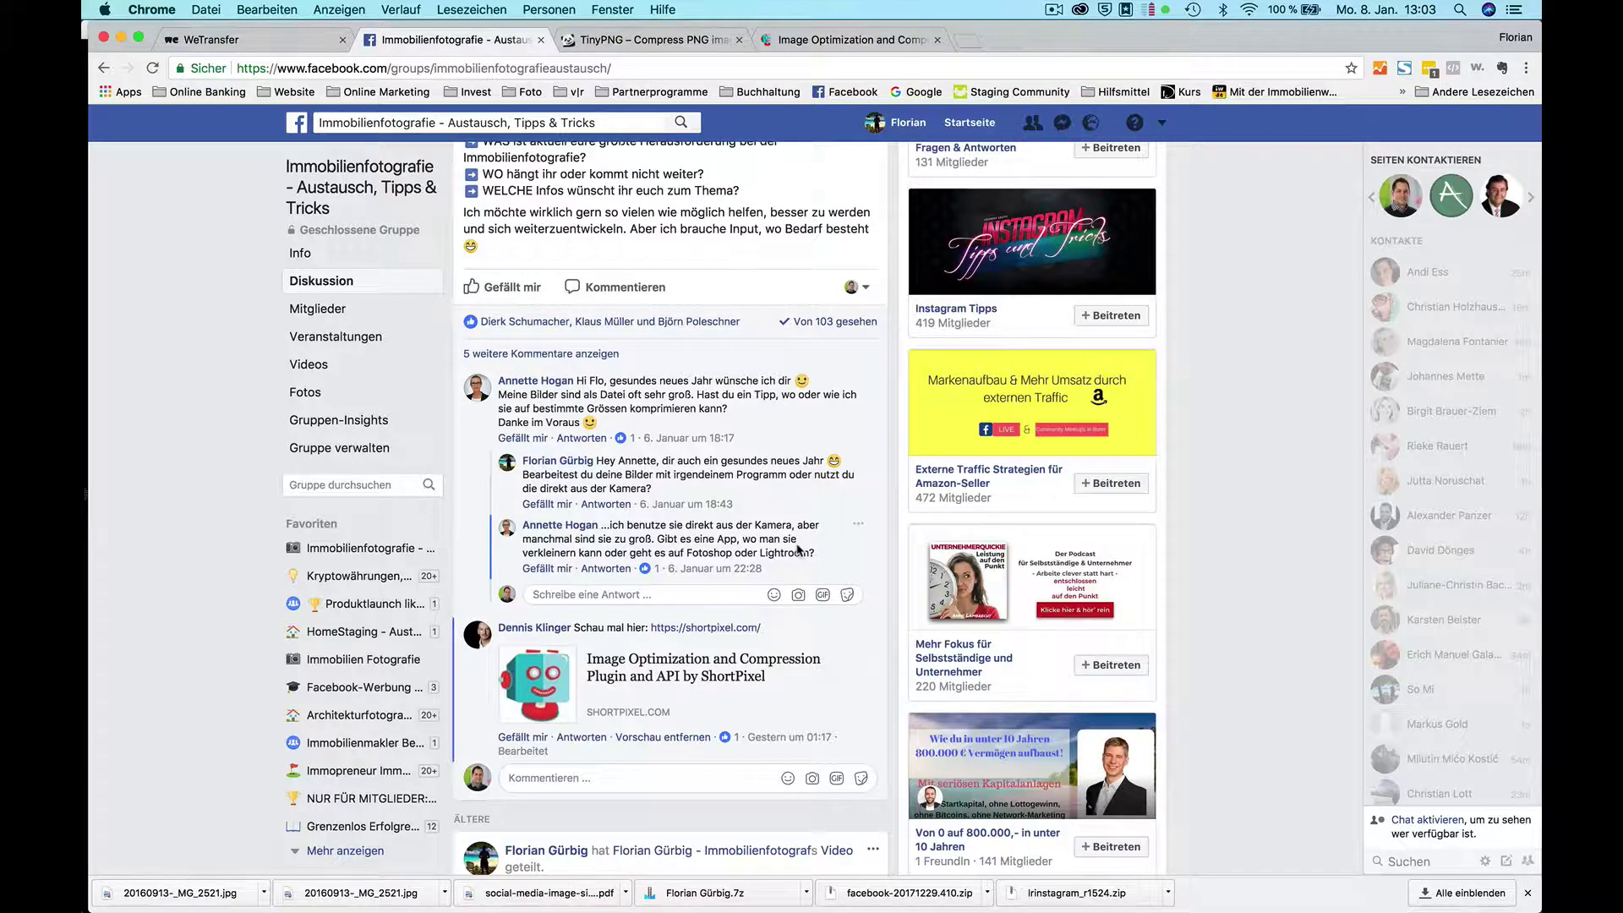
pyautogui.scroll(1, 797, 549)
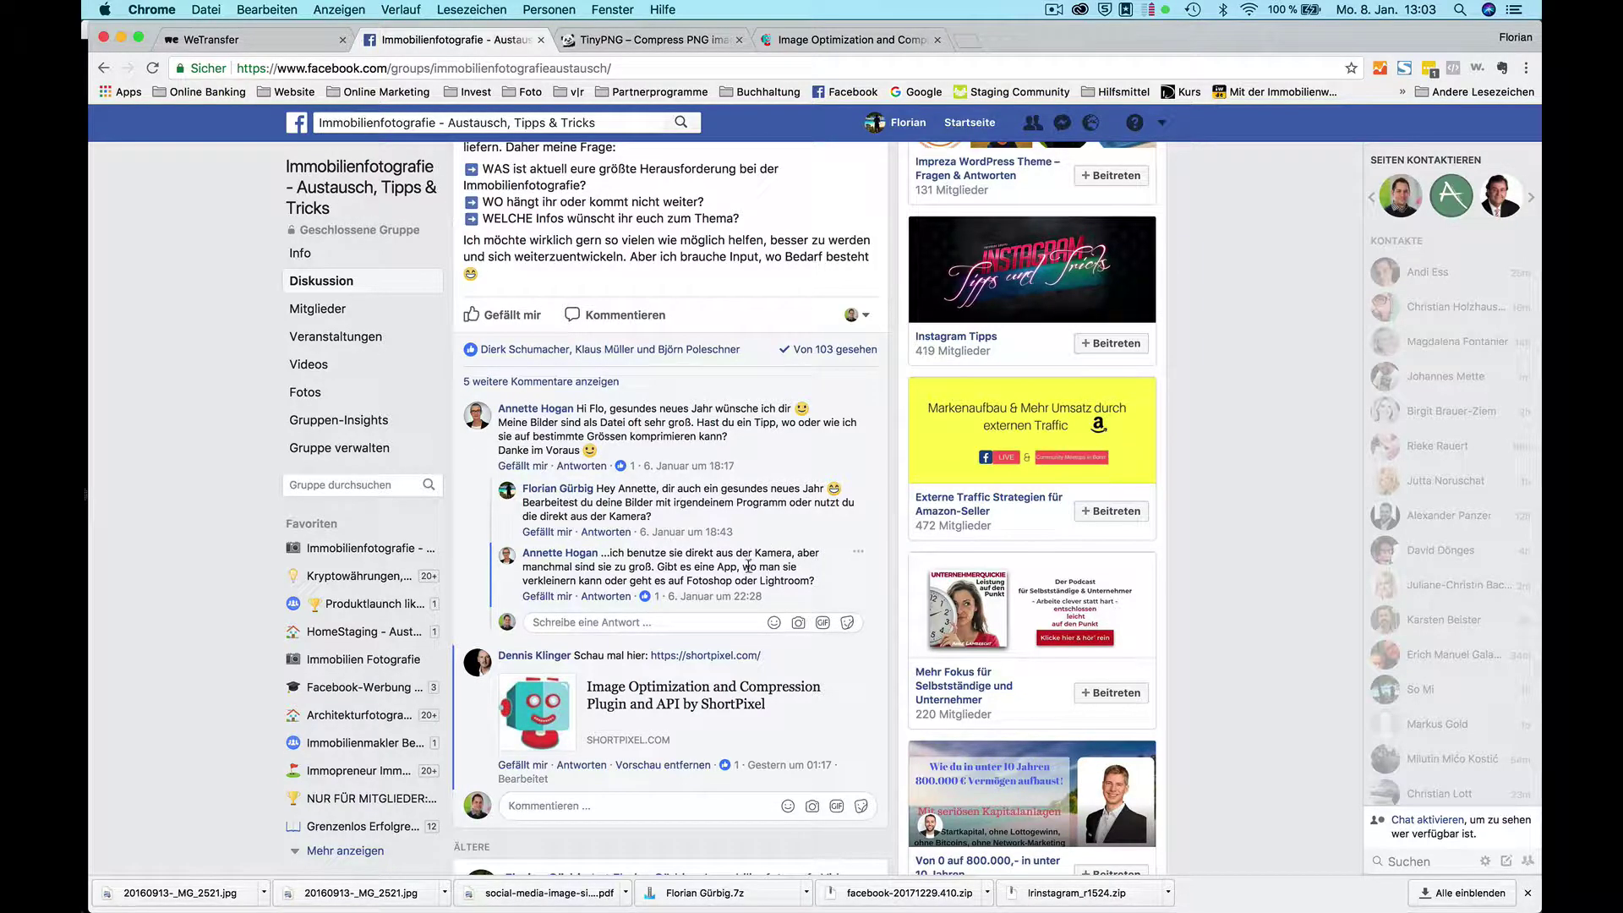
pyautogui.scroll(-1, 747, 569)
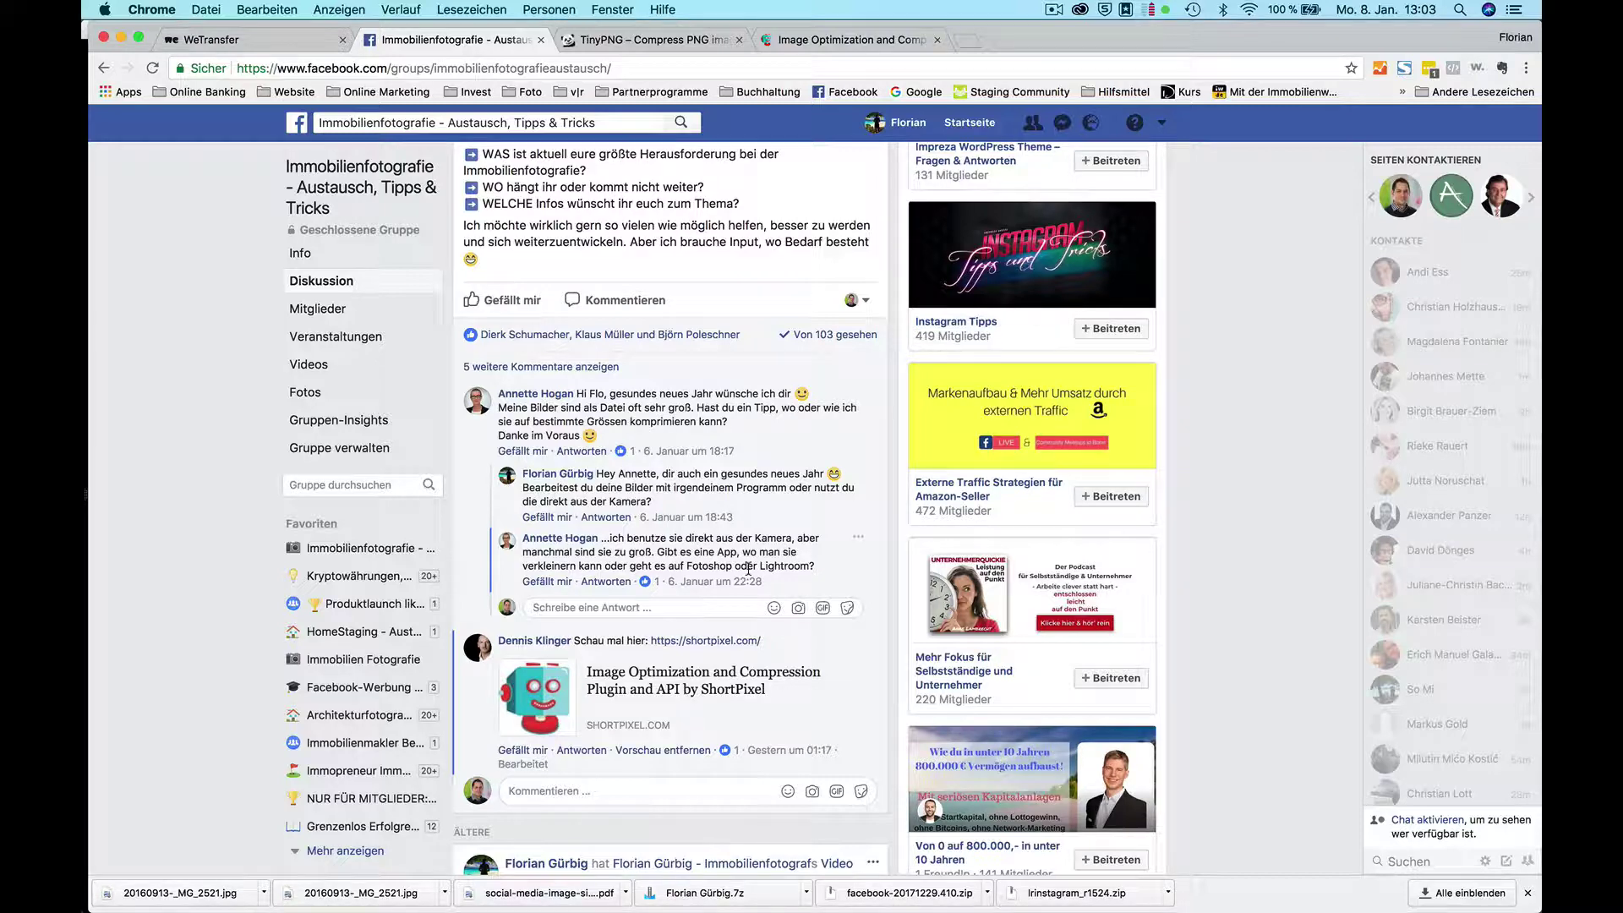
pyautogui.scroll(1, 748, 569)
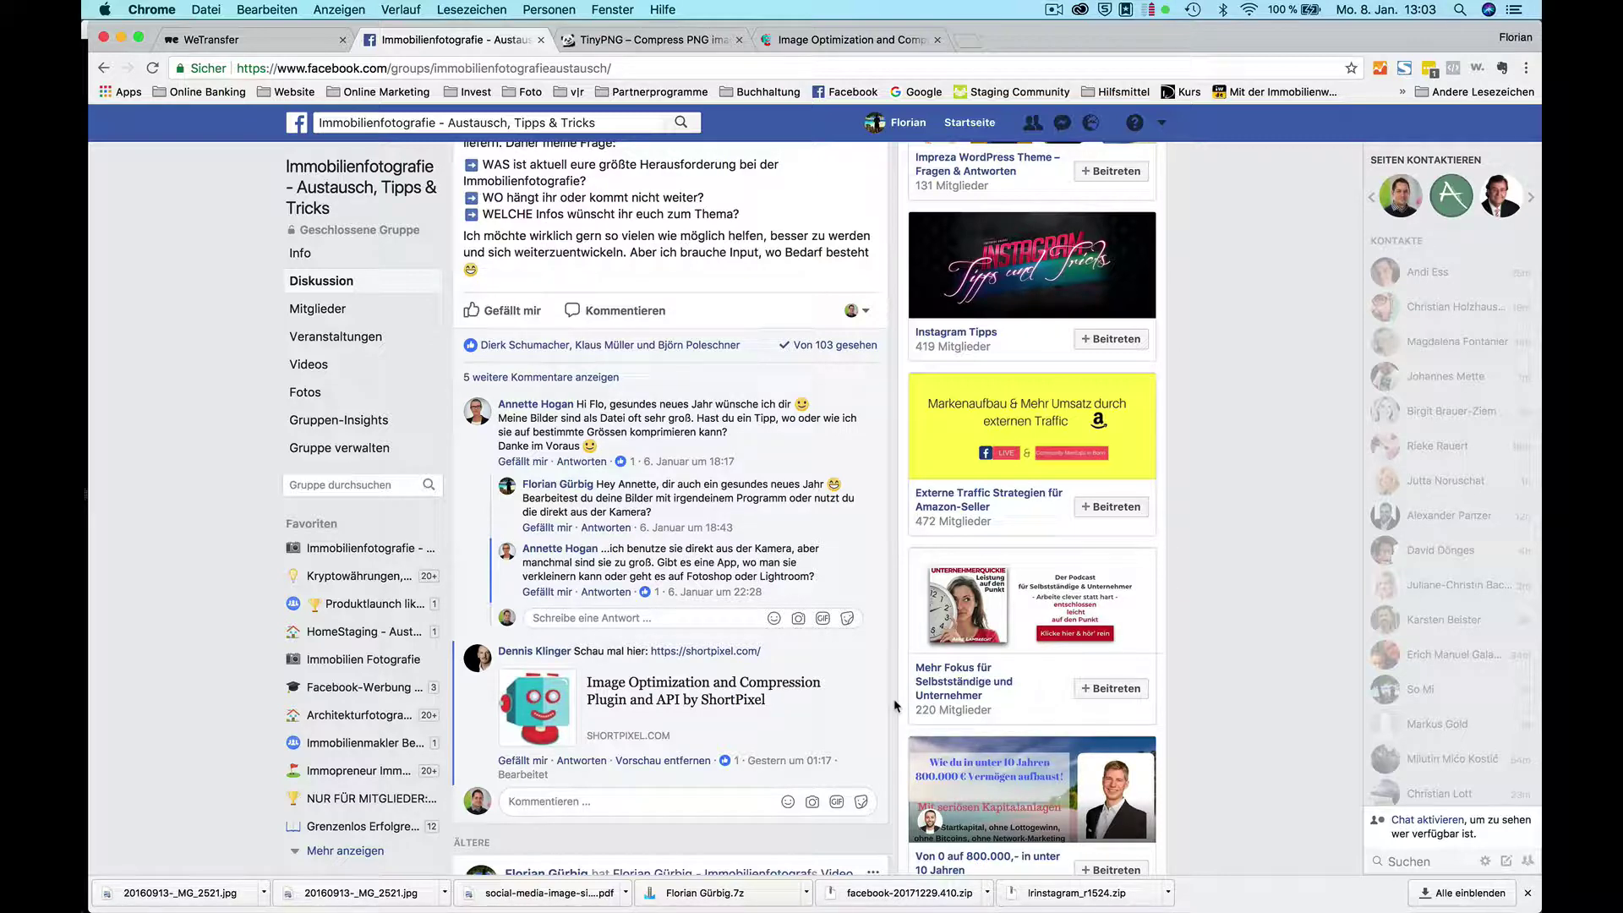
# Show TinyPNG's homepage at tinypng.com and scroll to its PNG/JPG drop area.
pyautogui.click(650, 40)
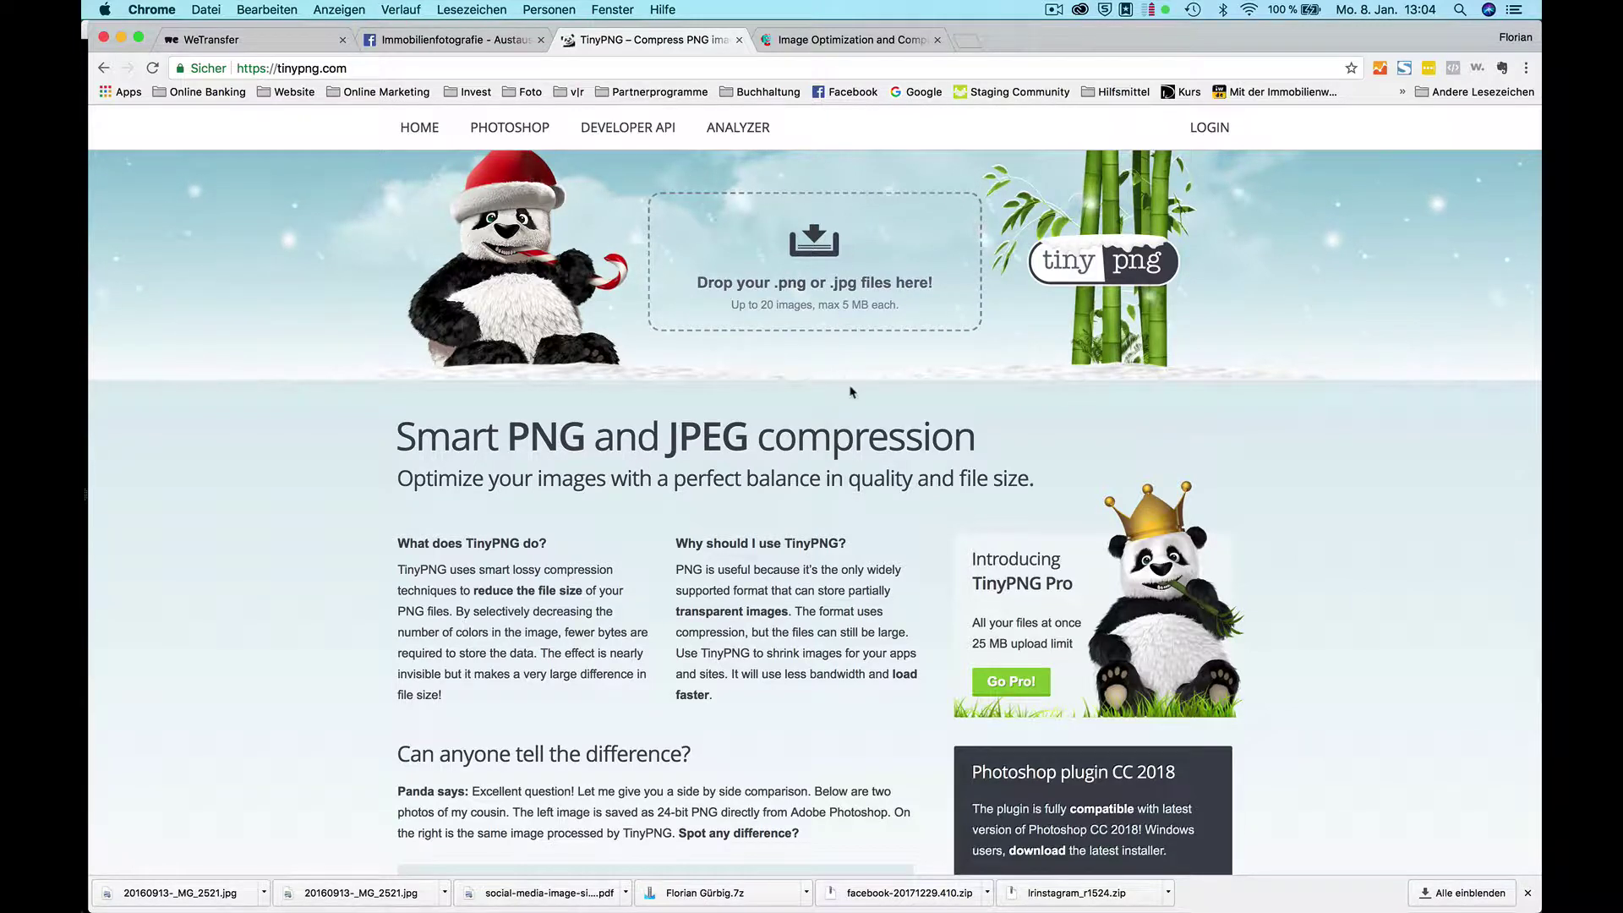
pyautogui.scroll(-1, 851, 391)
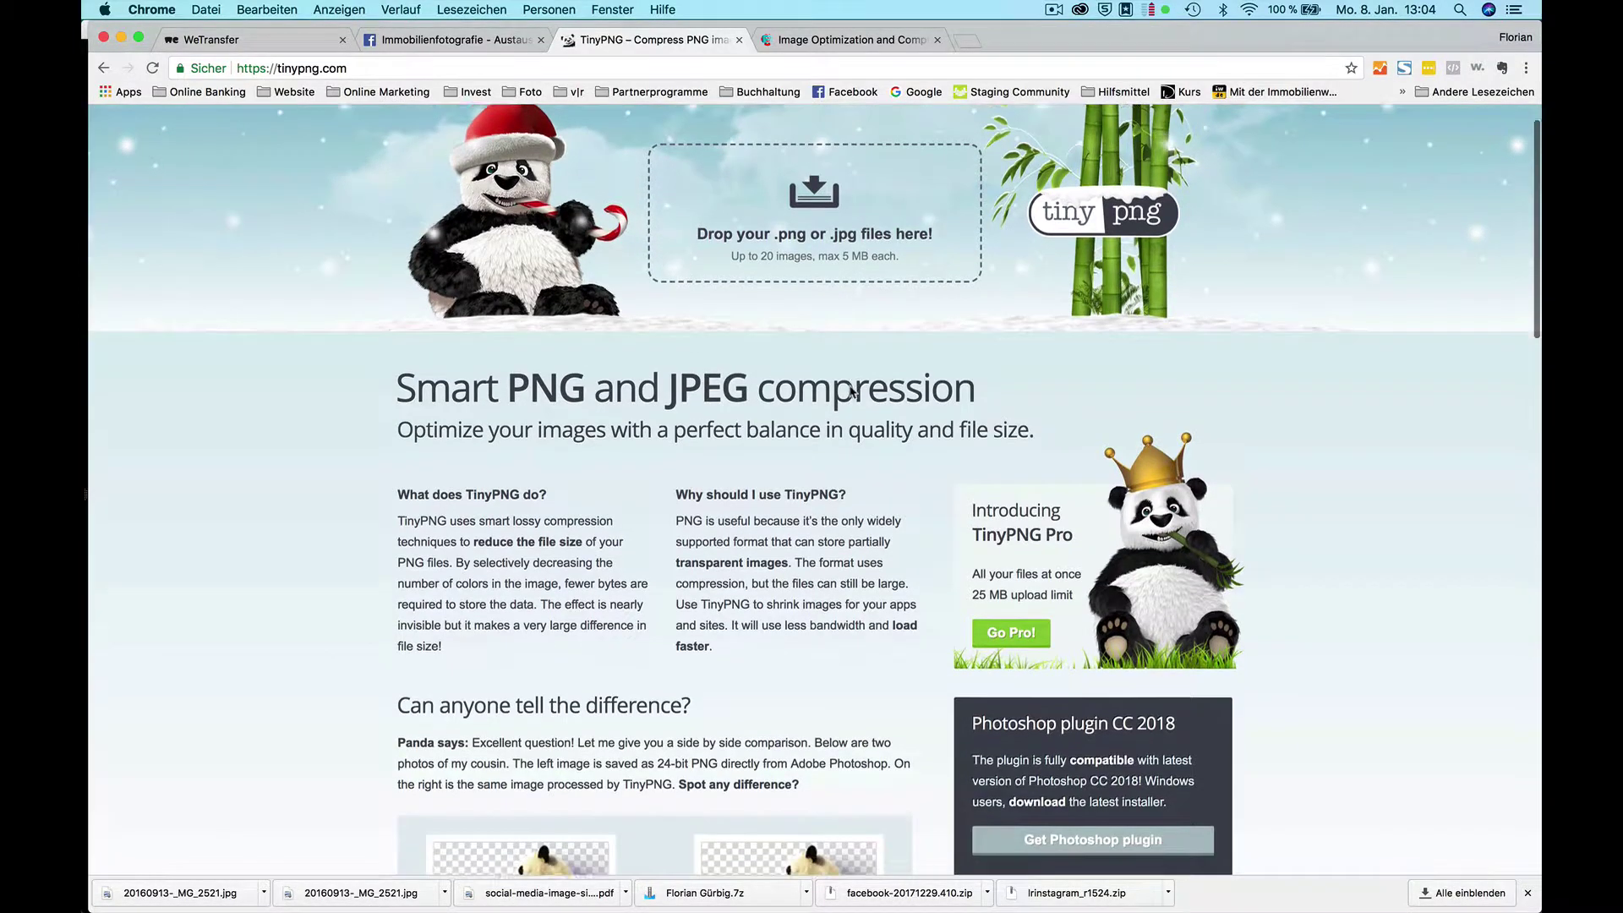
pyautogui.scroll(-1, 851, 391)
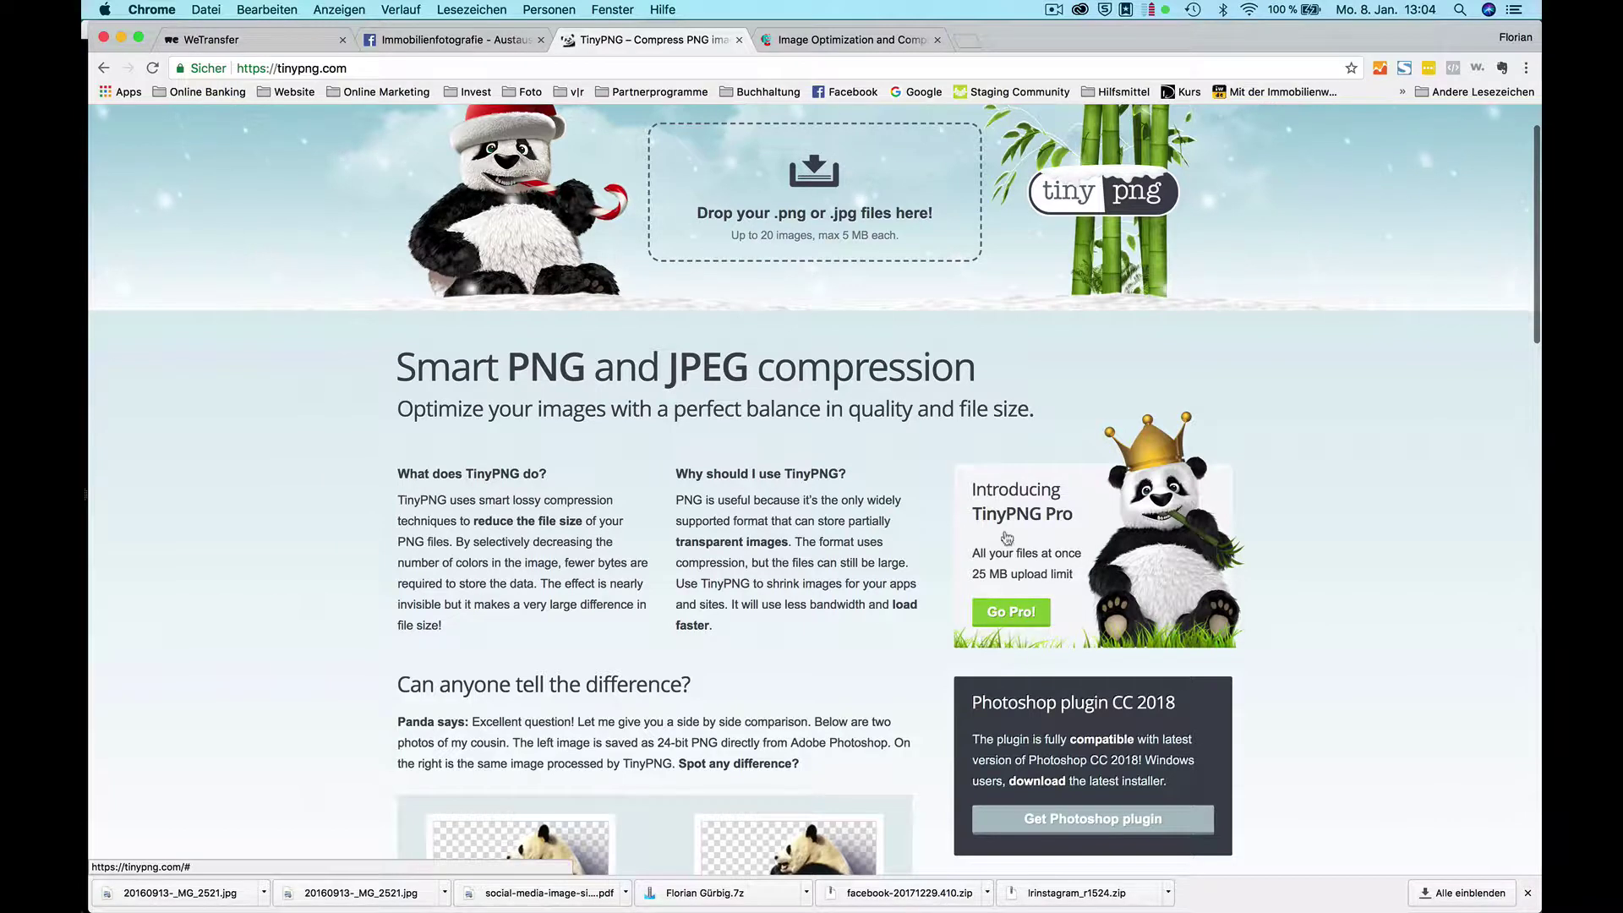
pyautogui.click(1007, 614)
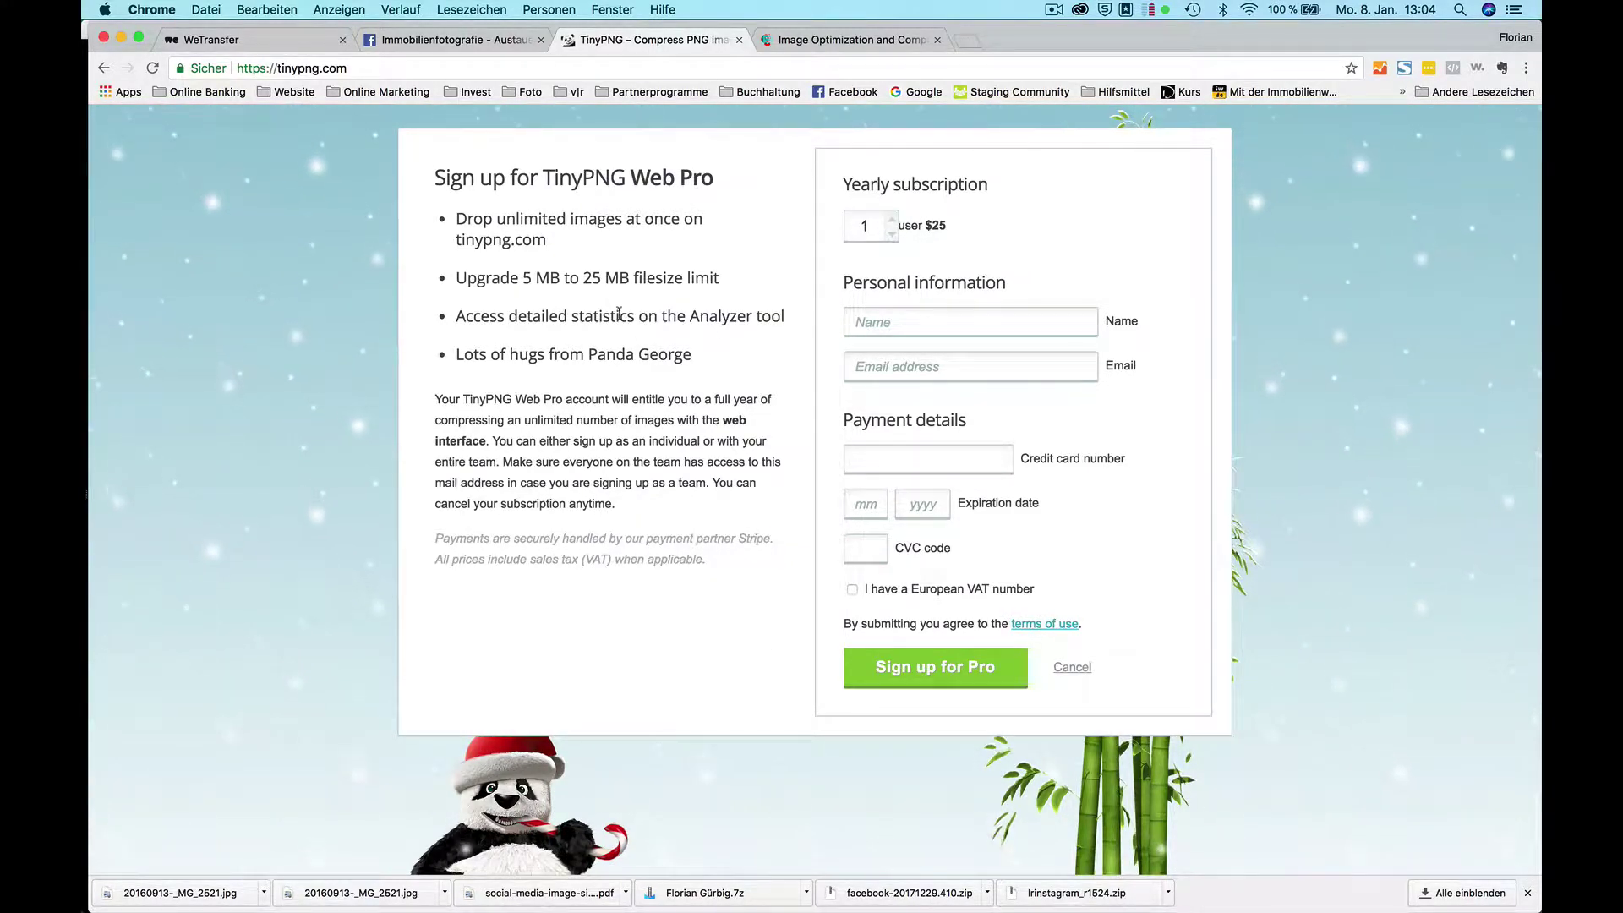
pyautogui.click(1072, 667)
pyautogui.scroll(3, 869, 464)
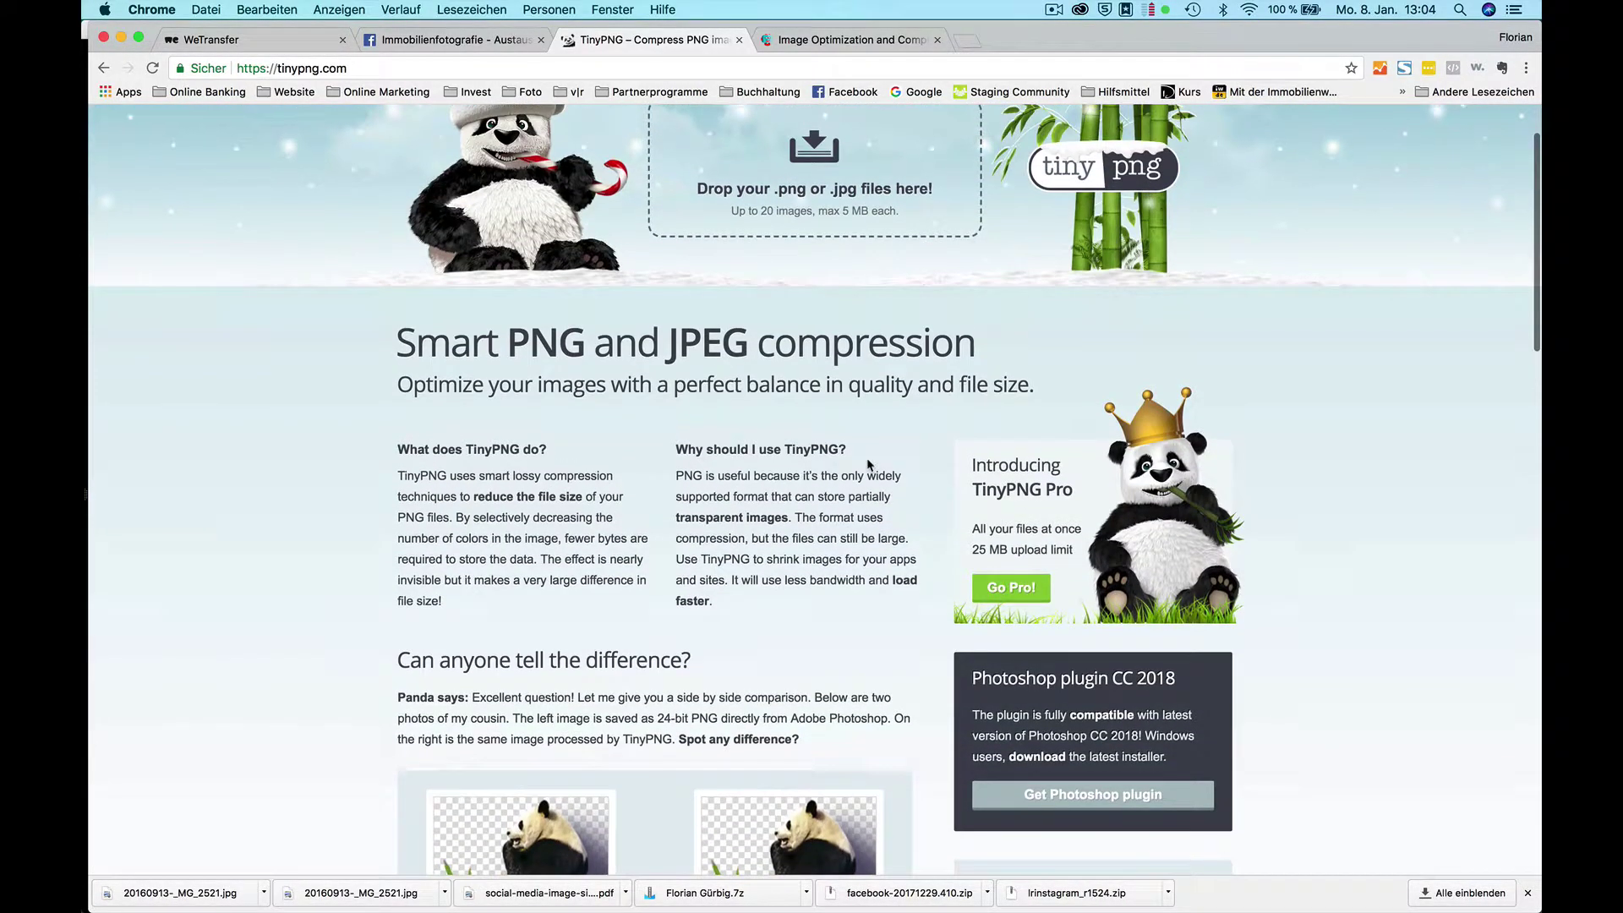
pyautogui.scroll(2, 869, 464)
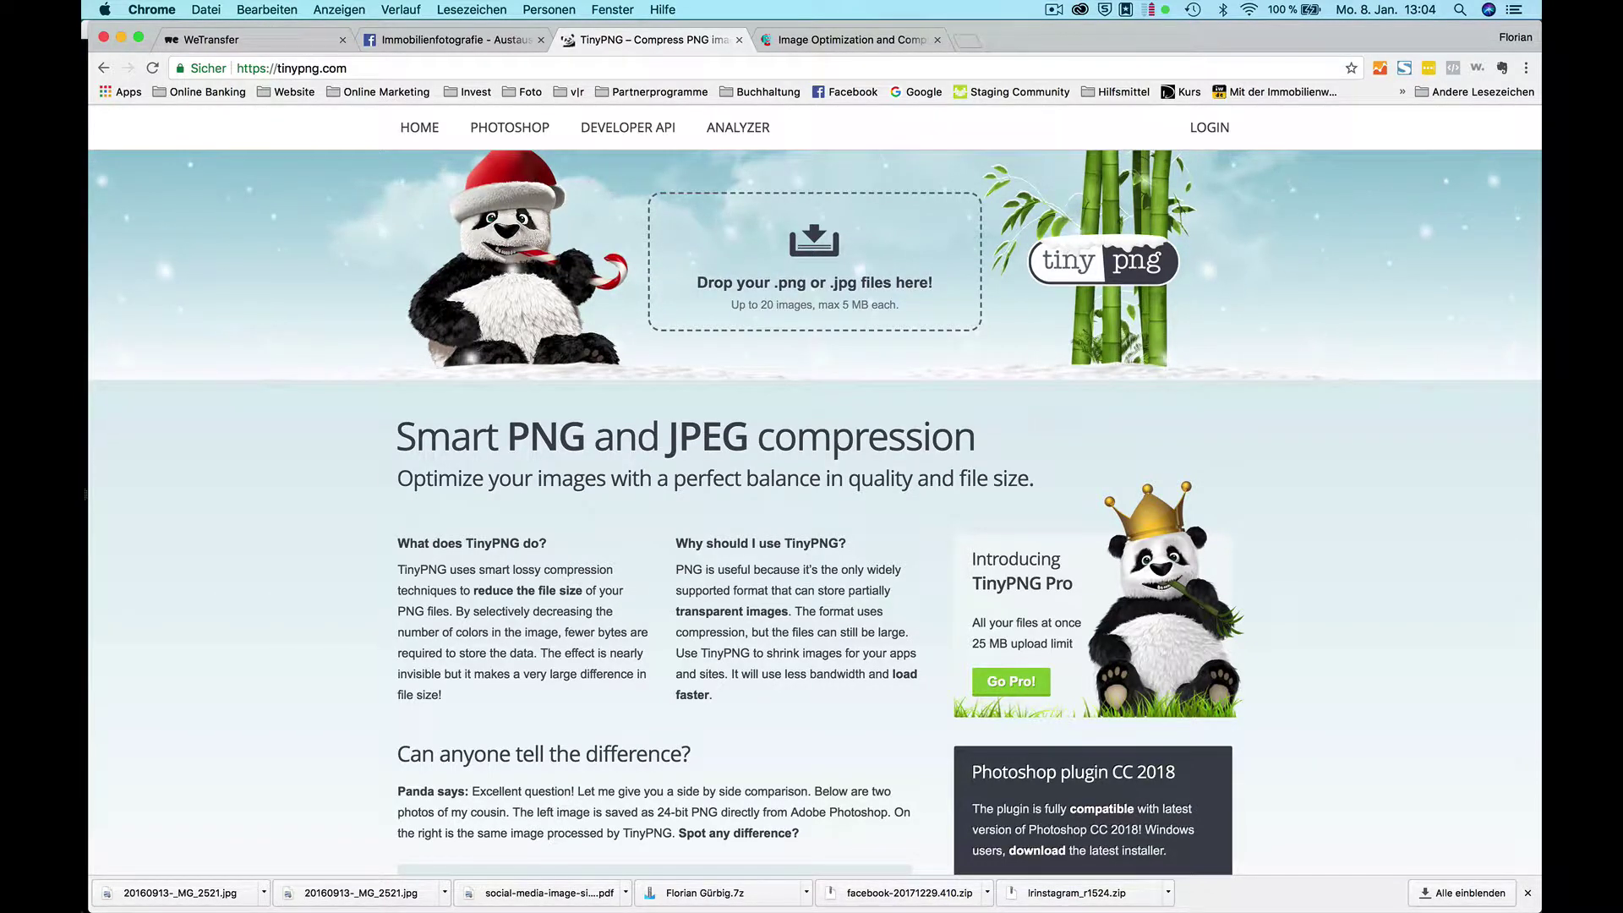
# Move the Test folder beside TinyPNG and Quick Look the 4.5 MB 01_kamera.jpg original.
pyautogui.click(425, 884)
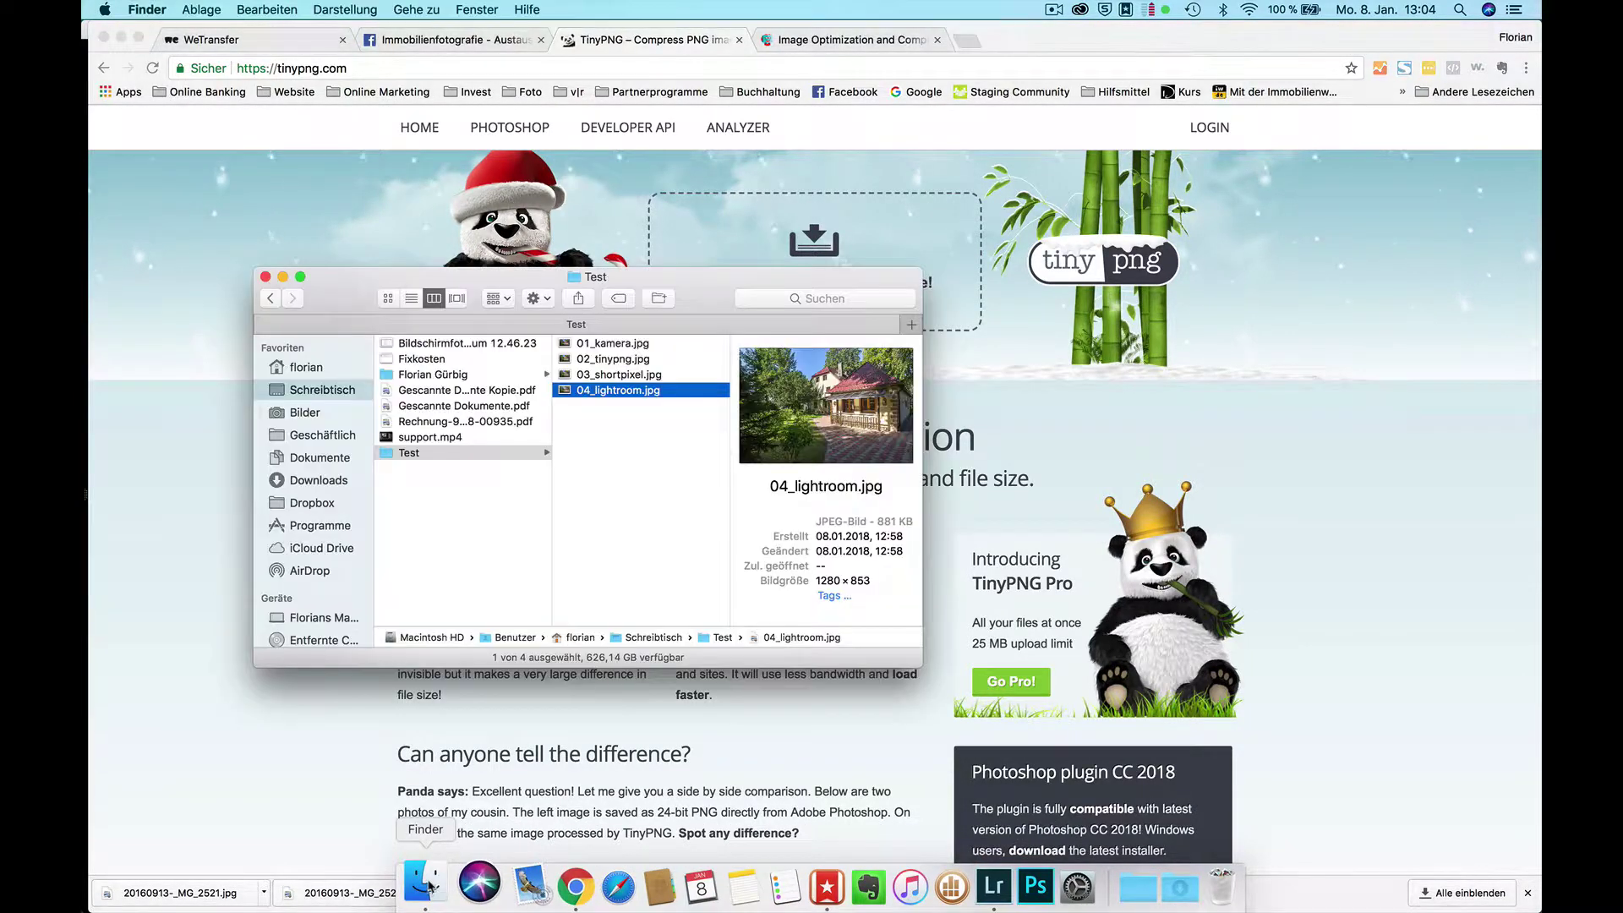
pyautogui.moveTo(681, 283); pyautogui.dragTo(1291, 464)
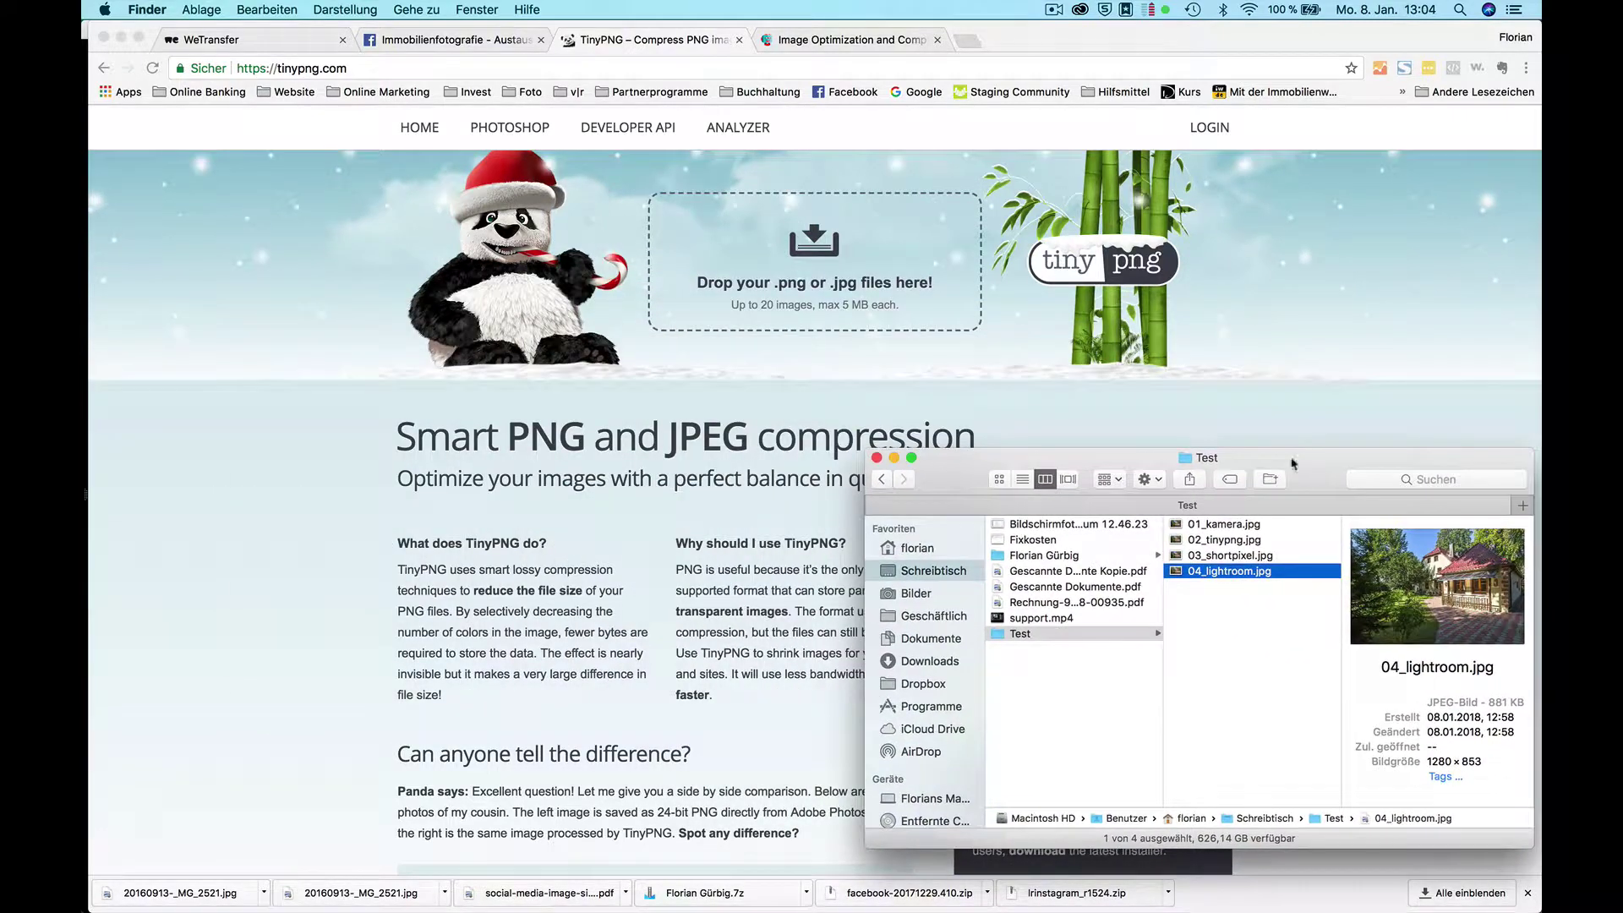
pyautogui.click(1222, 527)
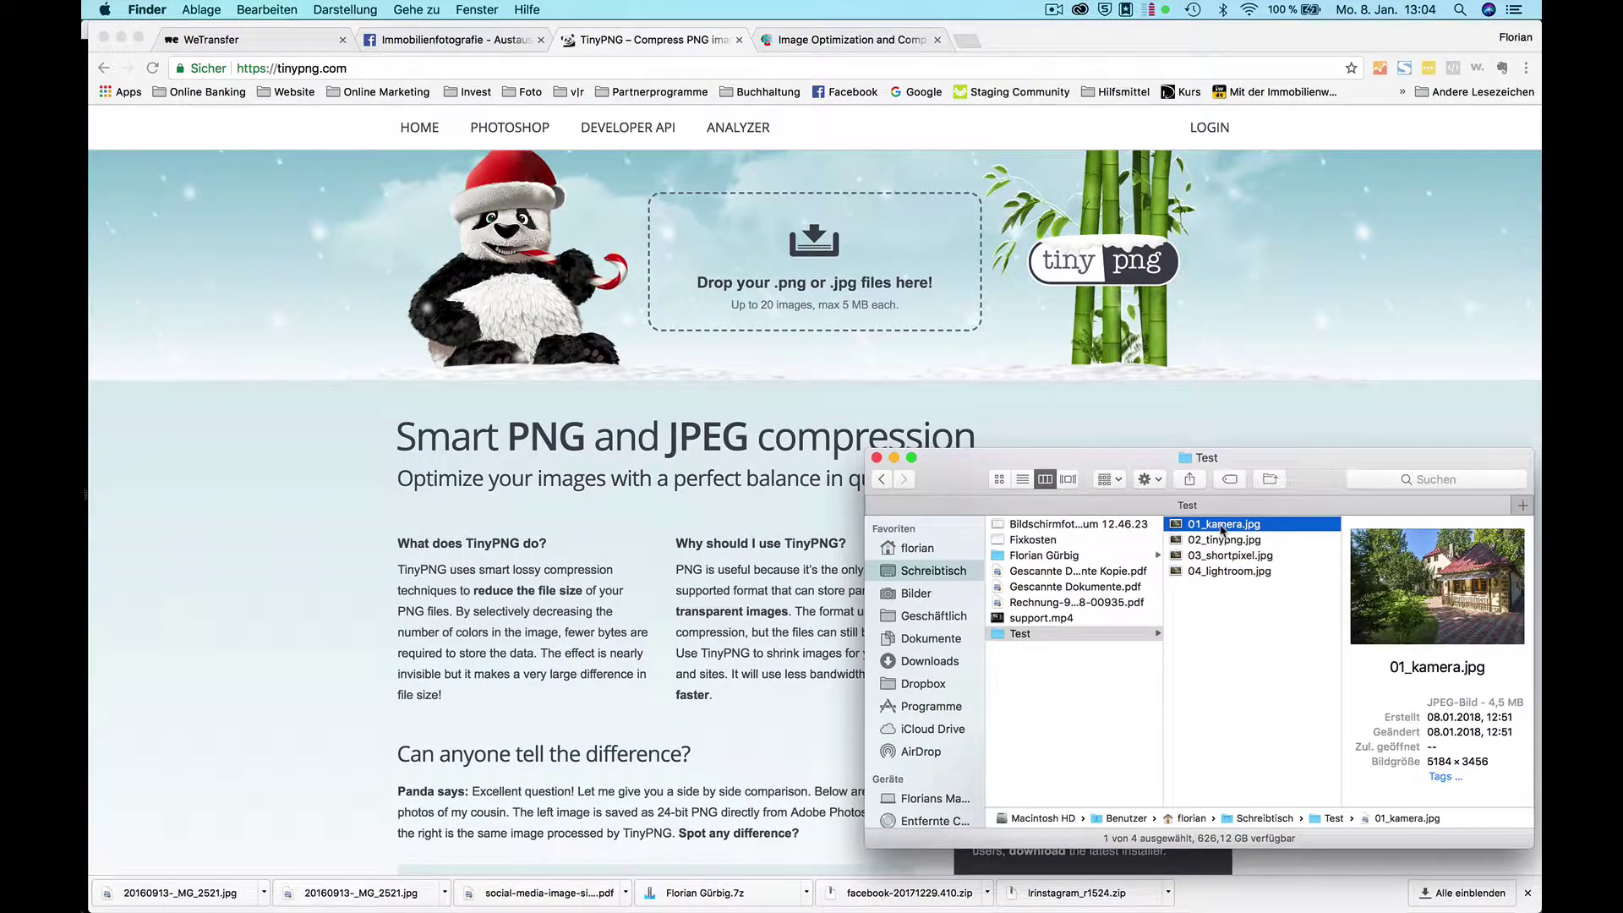
pyautogui.press('space')
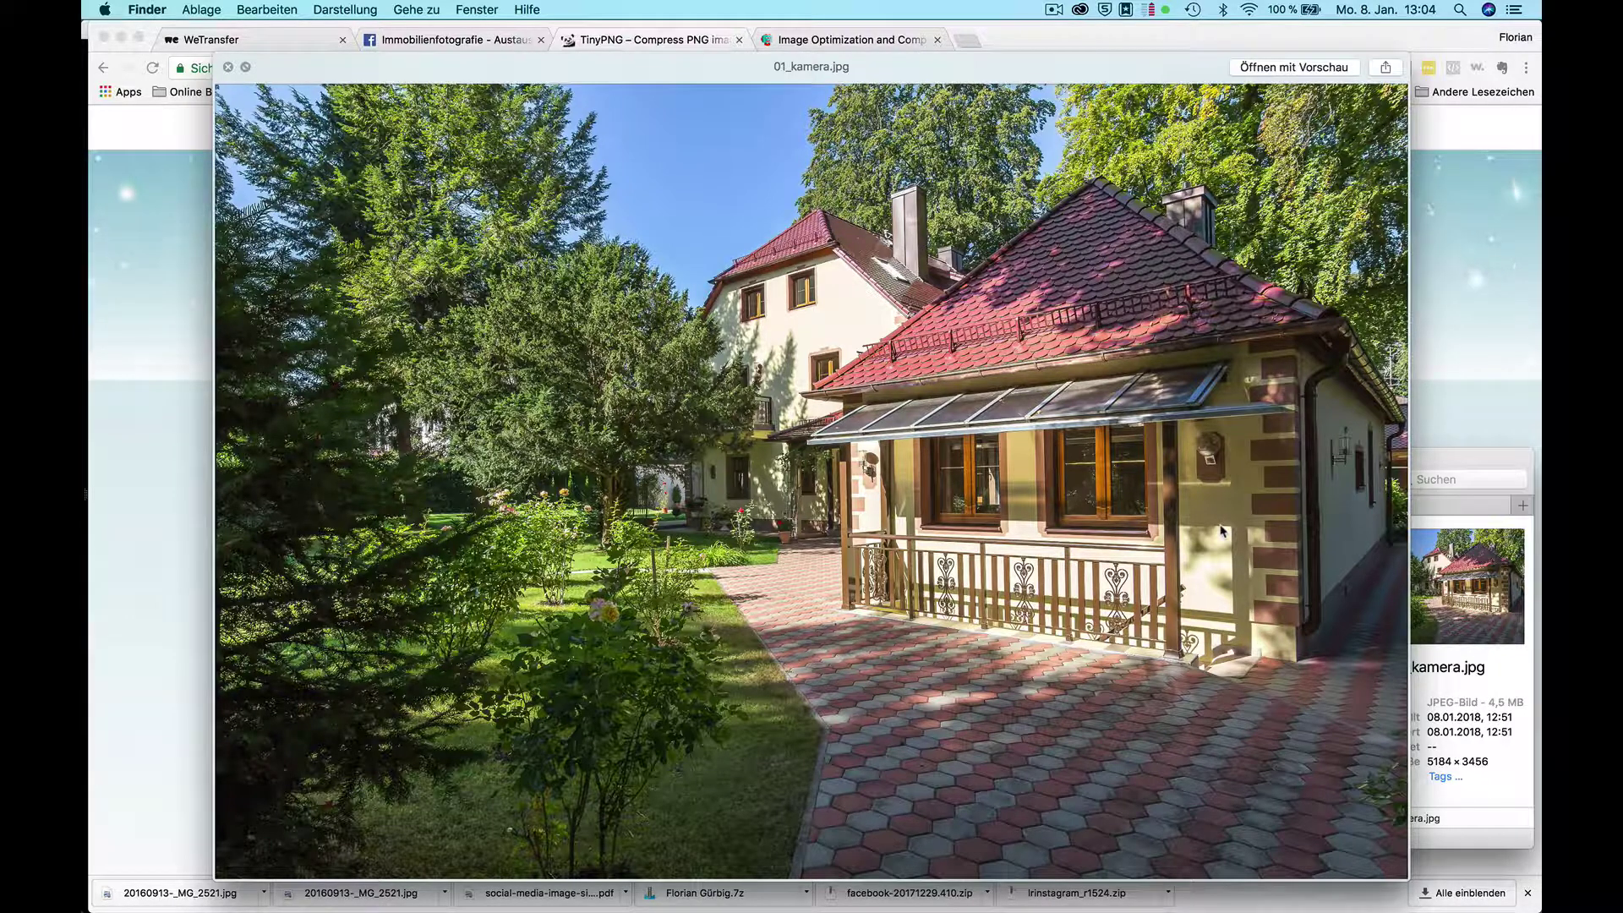
pyautogui.press('space')
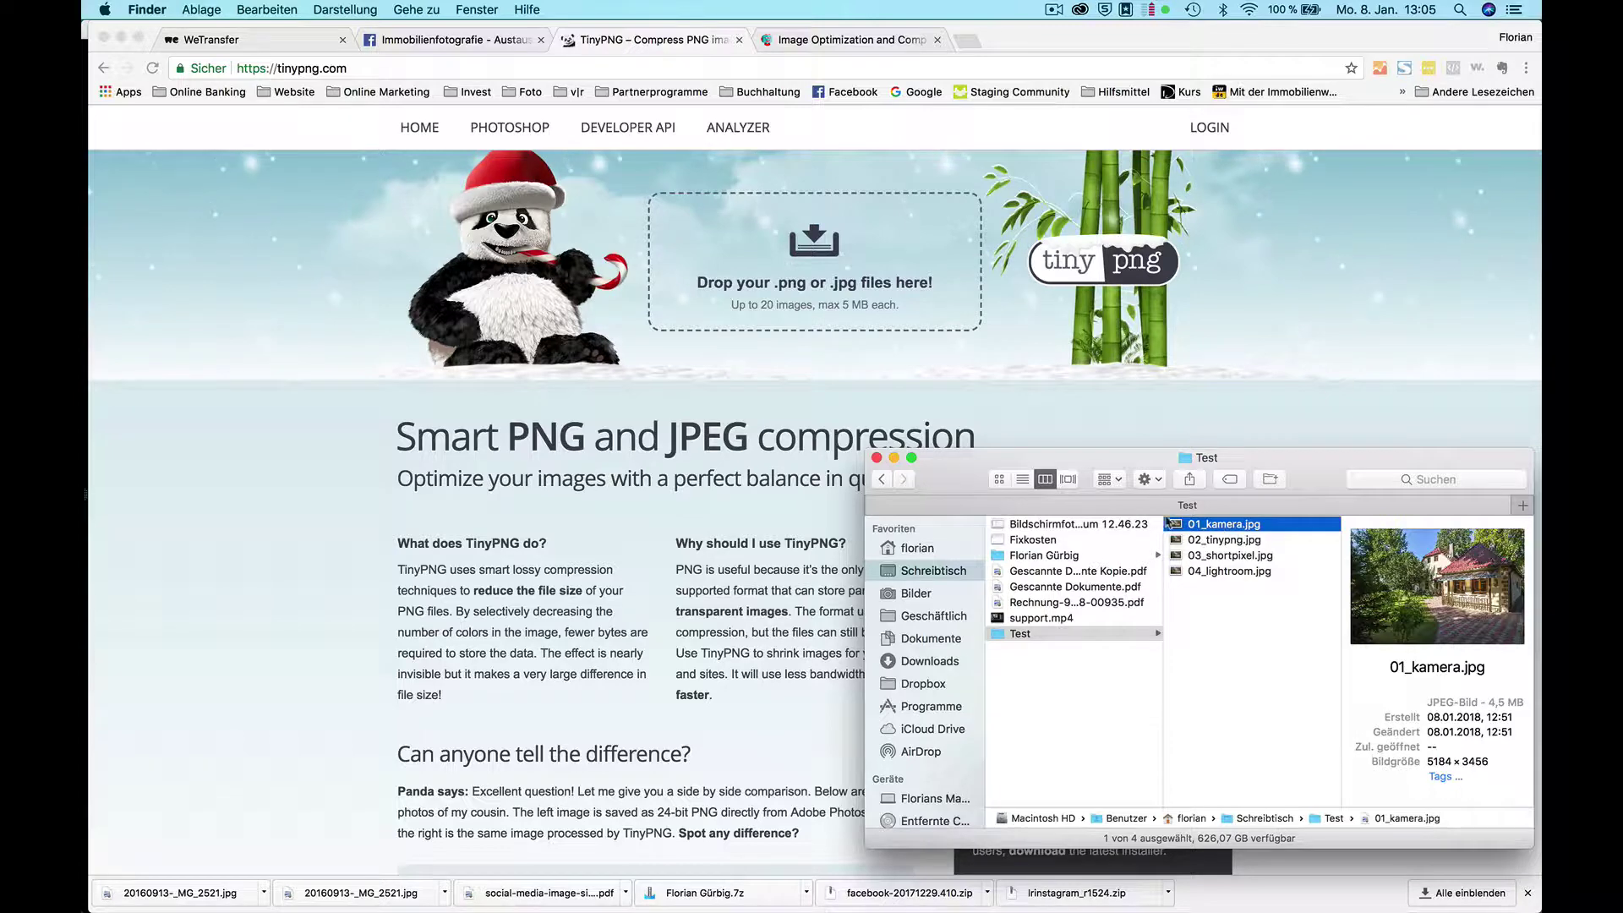
# Upload 01_kamera.jpg to TinyPNG, then check the details of 02_tinypng.jpg and 01_kamera.jpg.
pyautogui.moveTo(1231, 526); pyautogui.dragTo(853, 274)
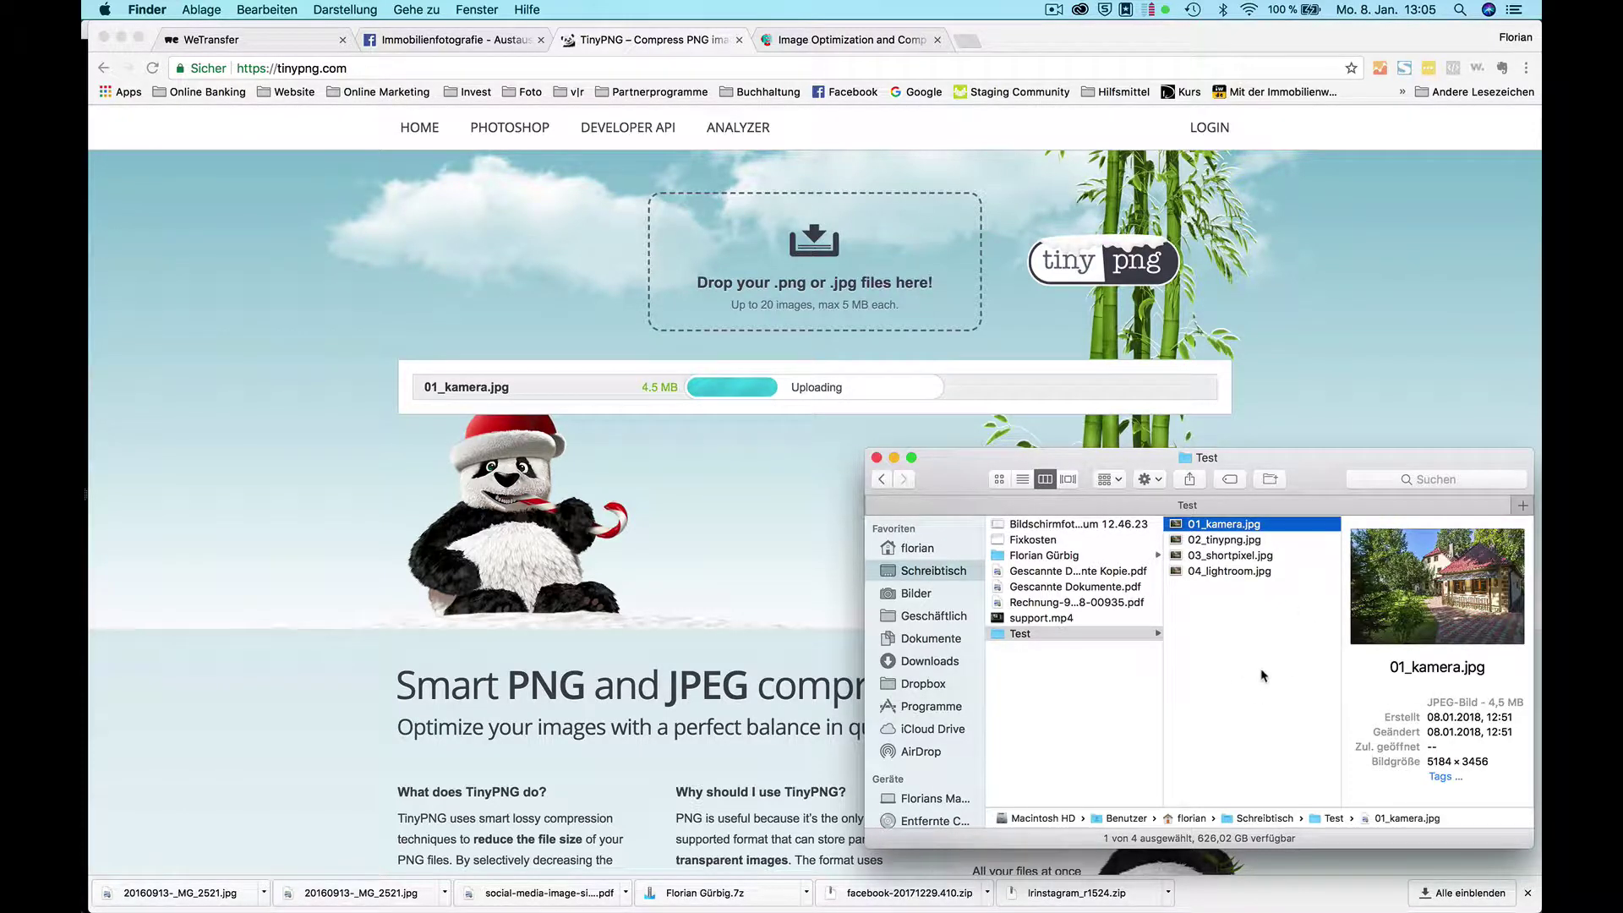
pyautogui.click(1228, 543)
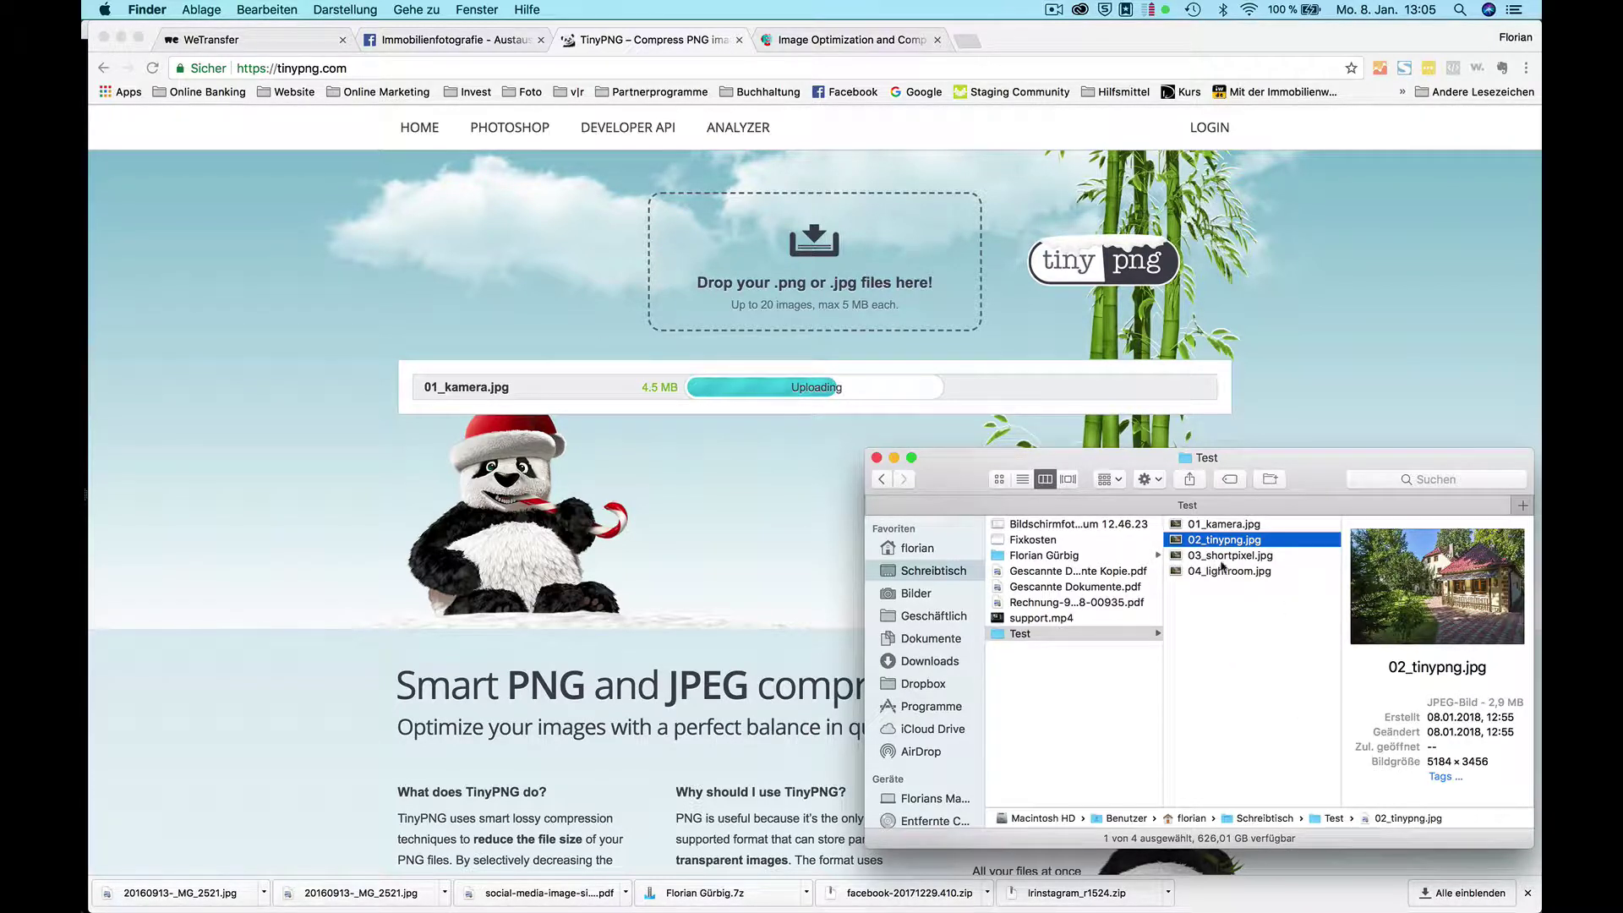
pyautogui.click(1221, 526)
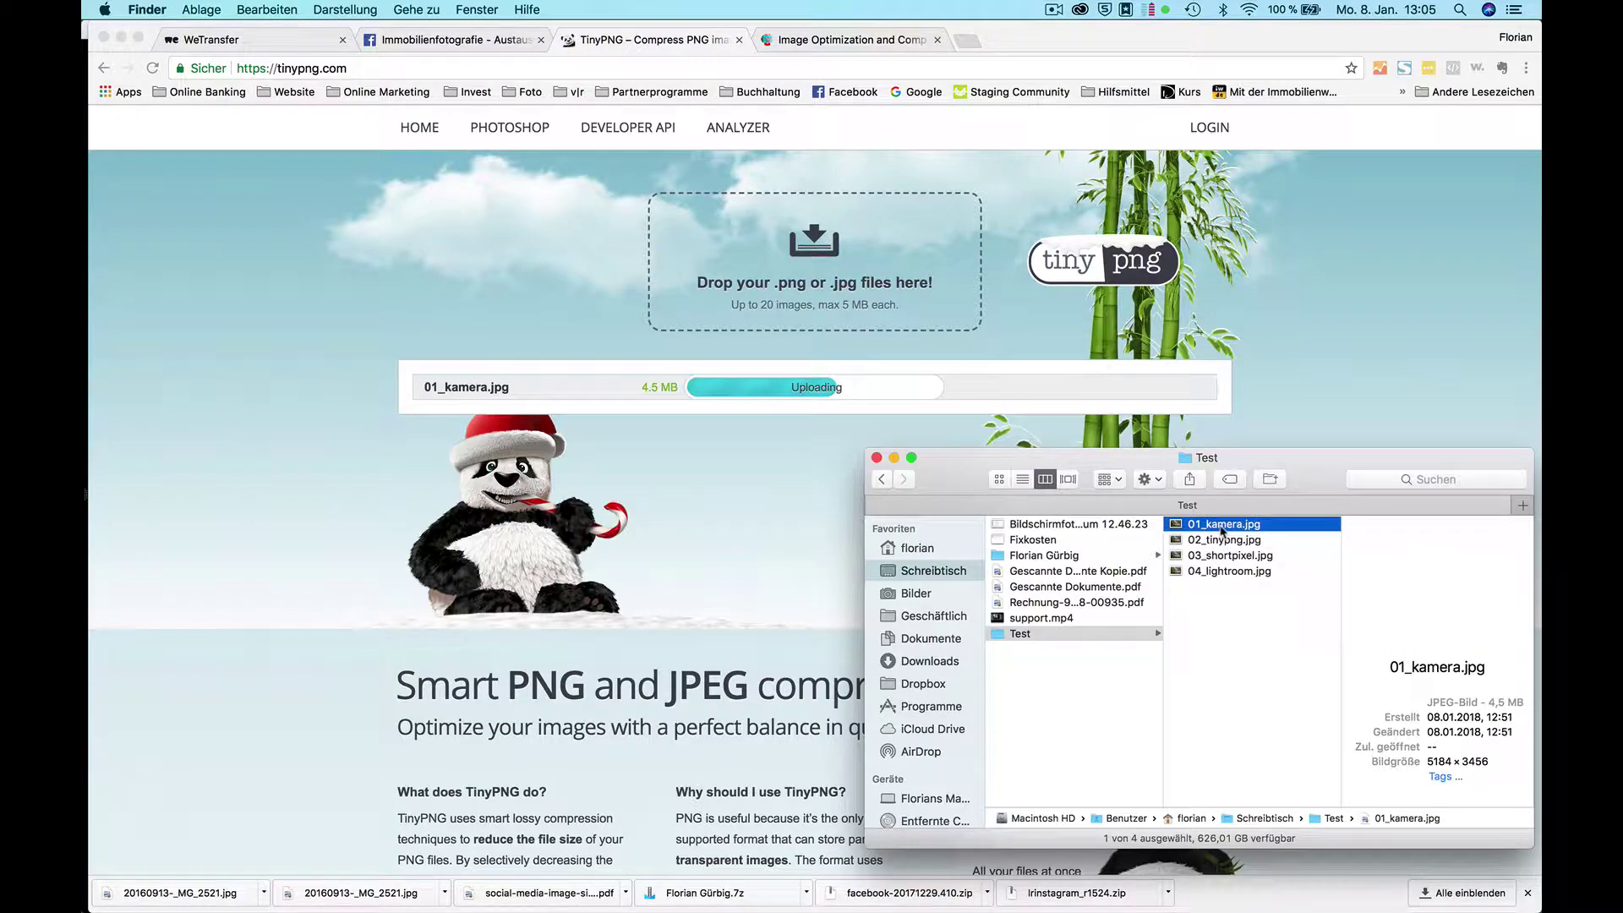
# Flip Quick Look between 01_kamera.jpg and 02_tinypng.jpg to compare them visually.
pyautogui.press('space')
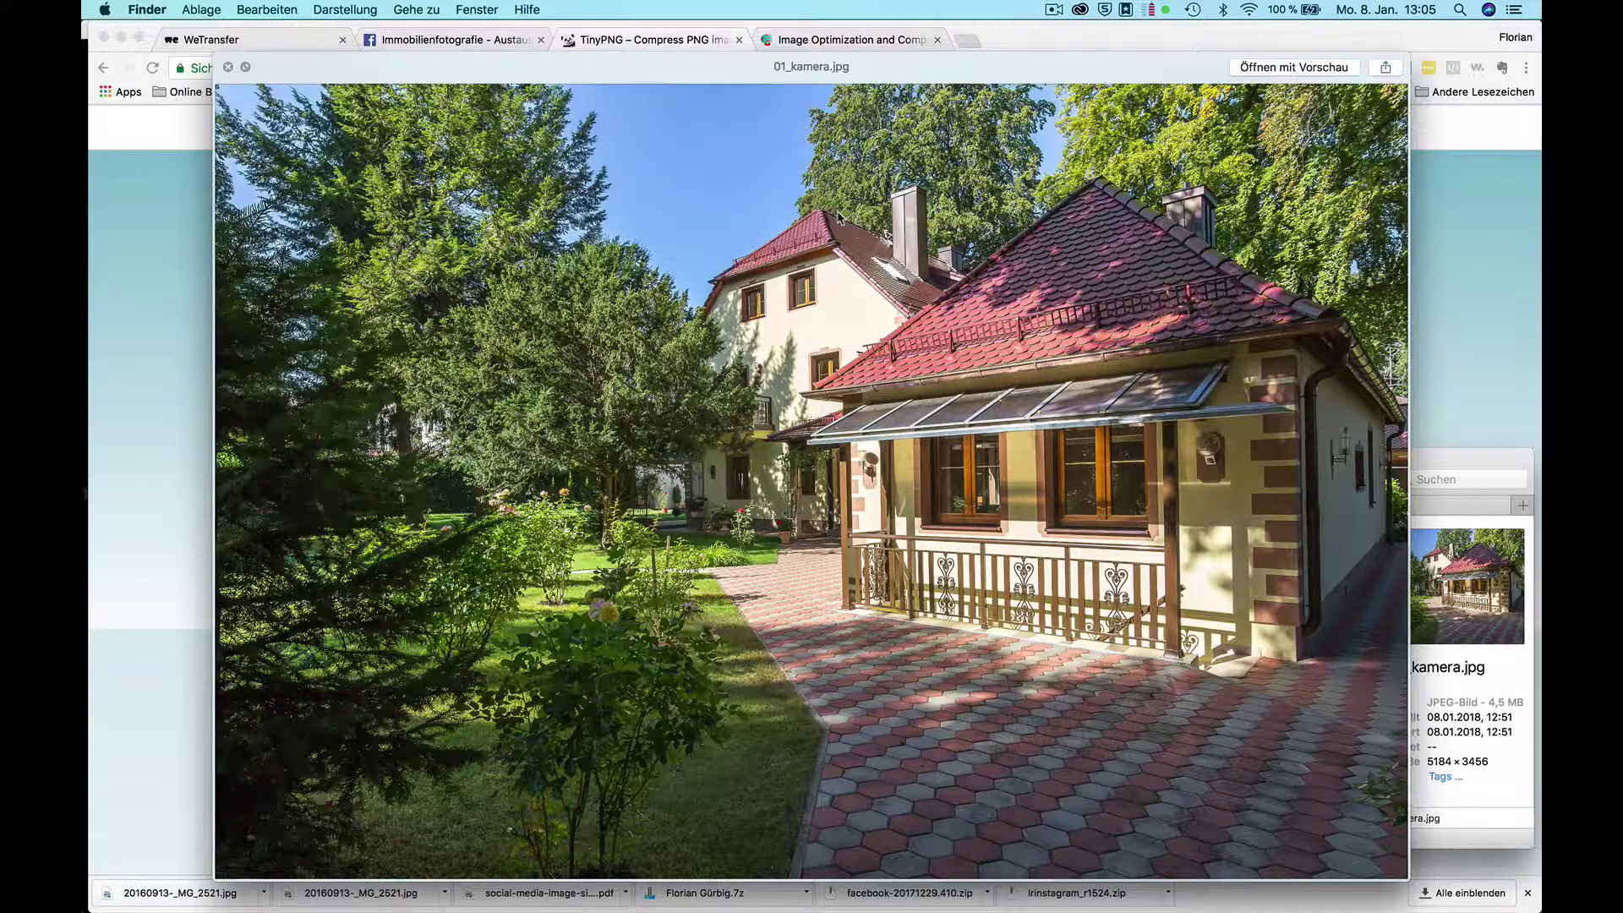
pyautogui.press('Down')
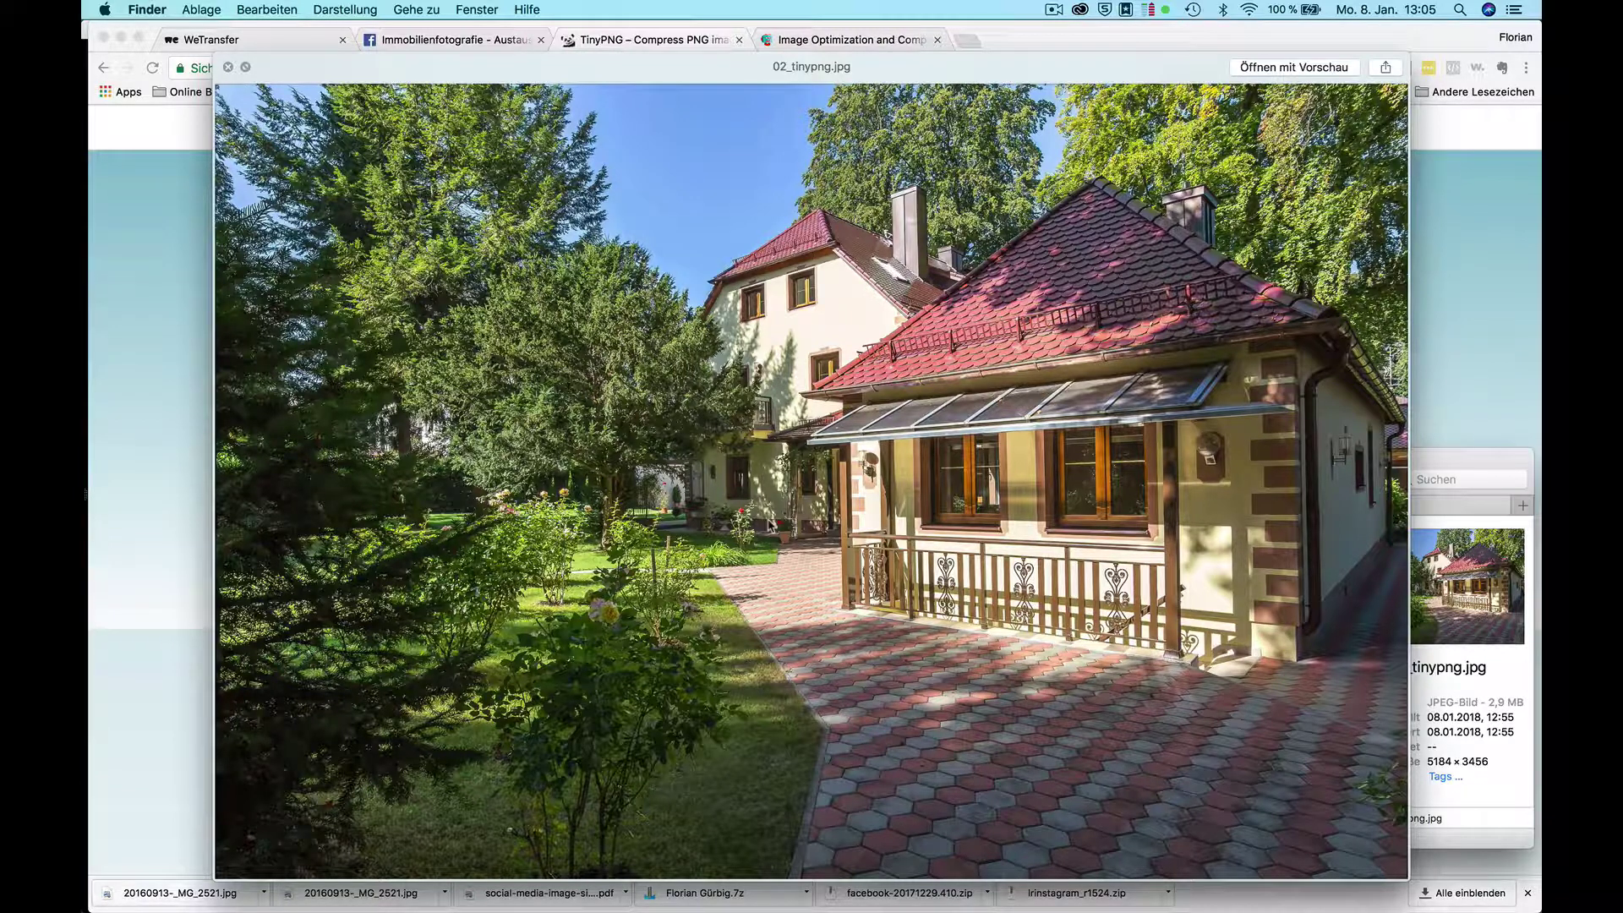
pyautogui.press('Up')
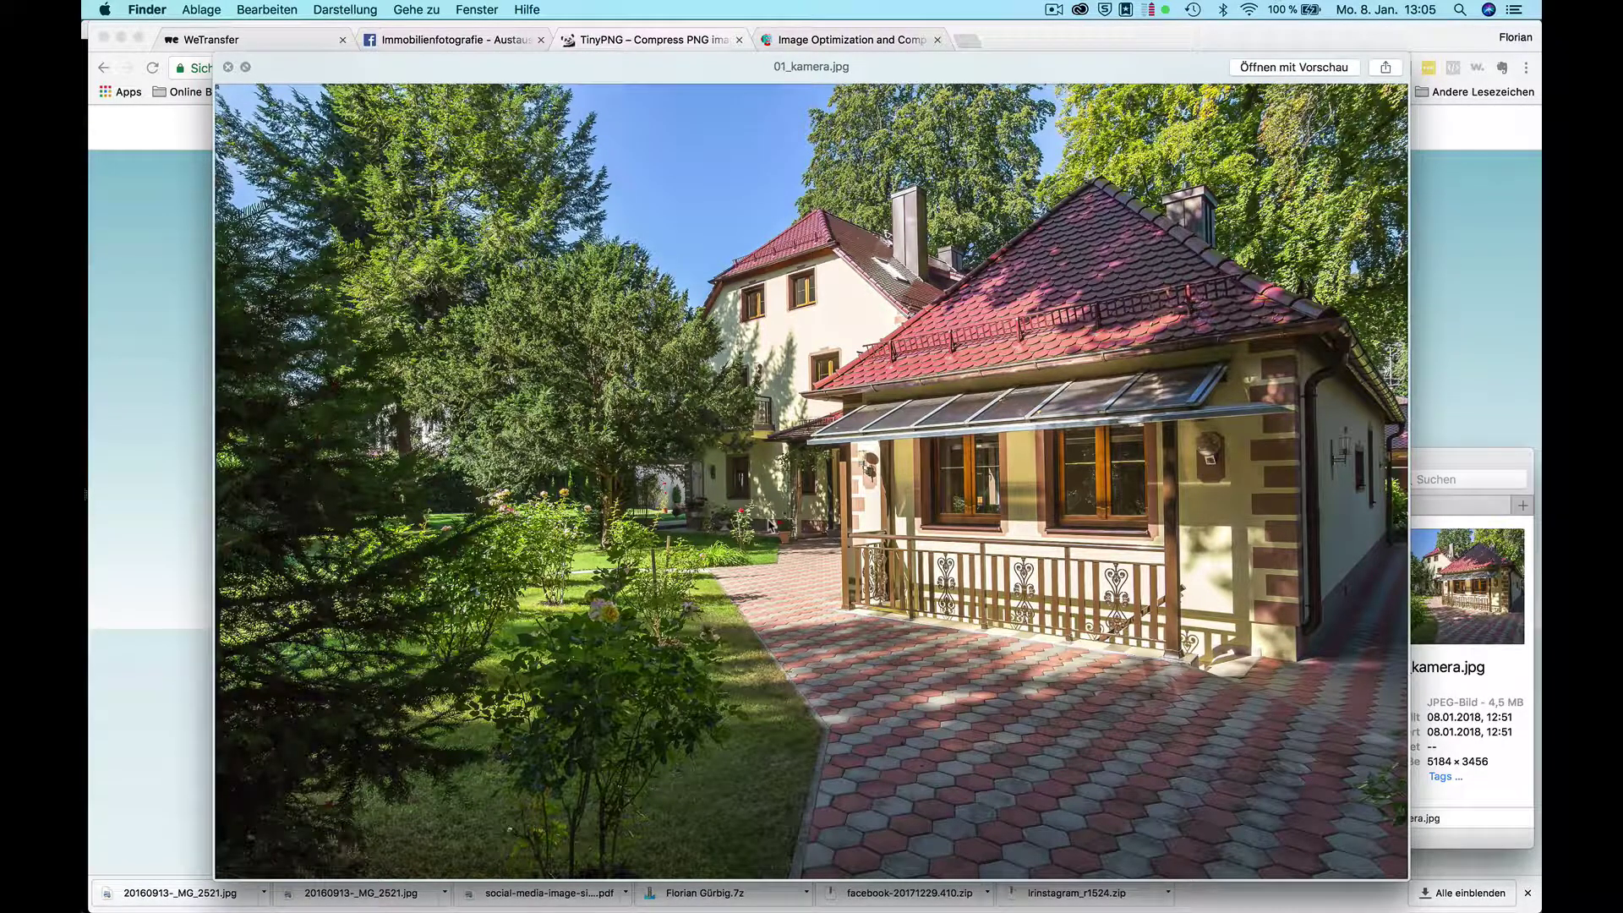
pyautogui.press('Down')
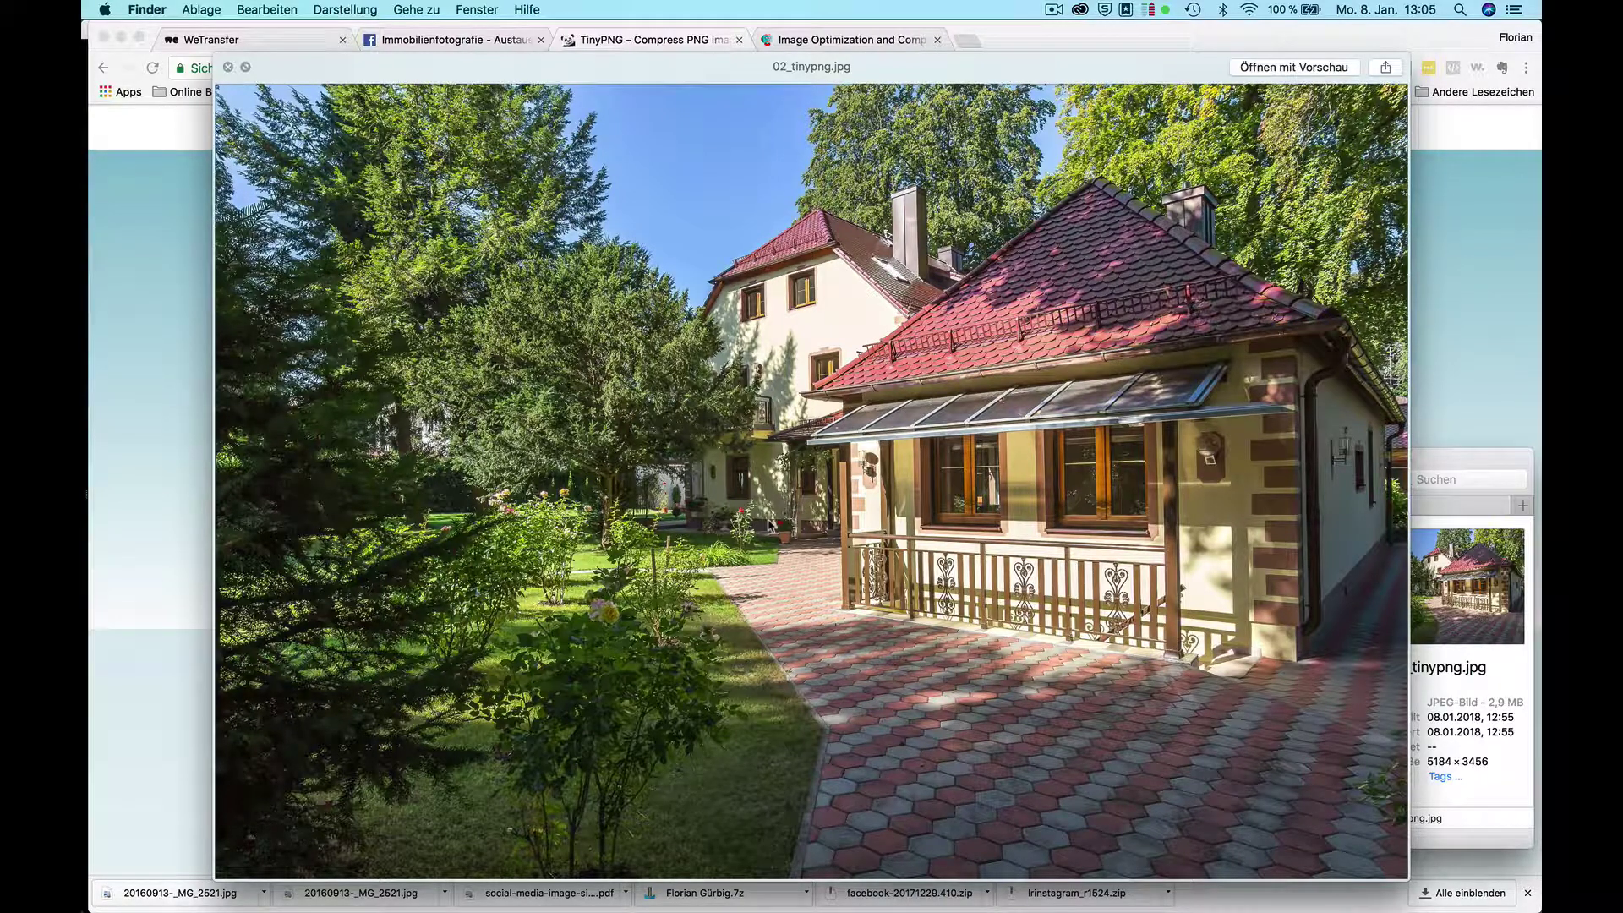
pyautogui.press('Up')
pyautogui.press('Down')
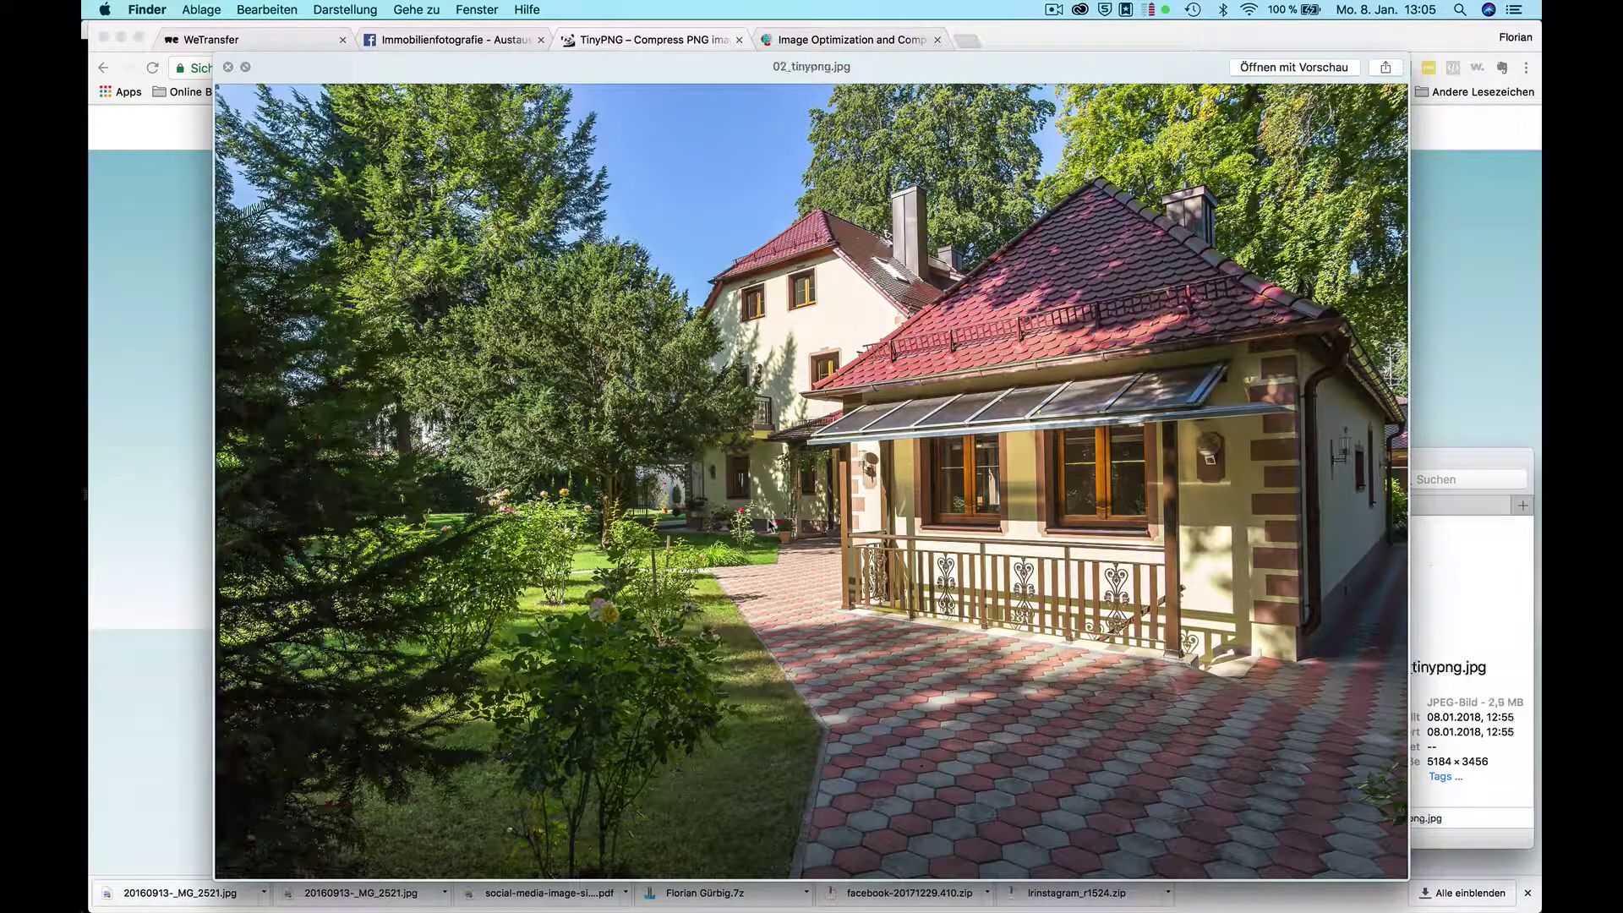
pyautogui.press('space')
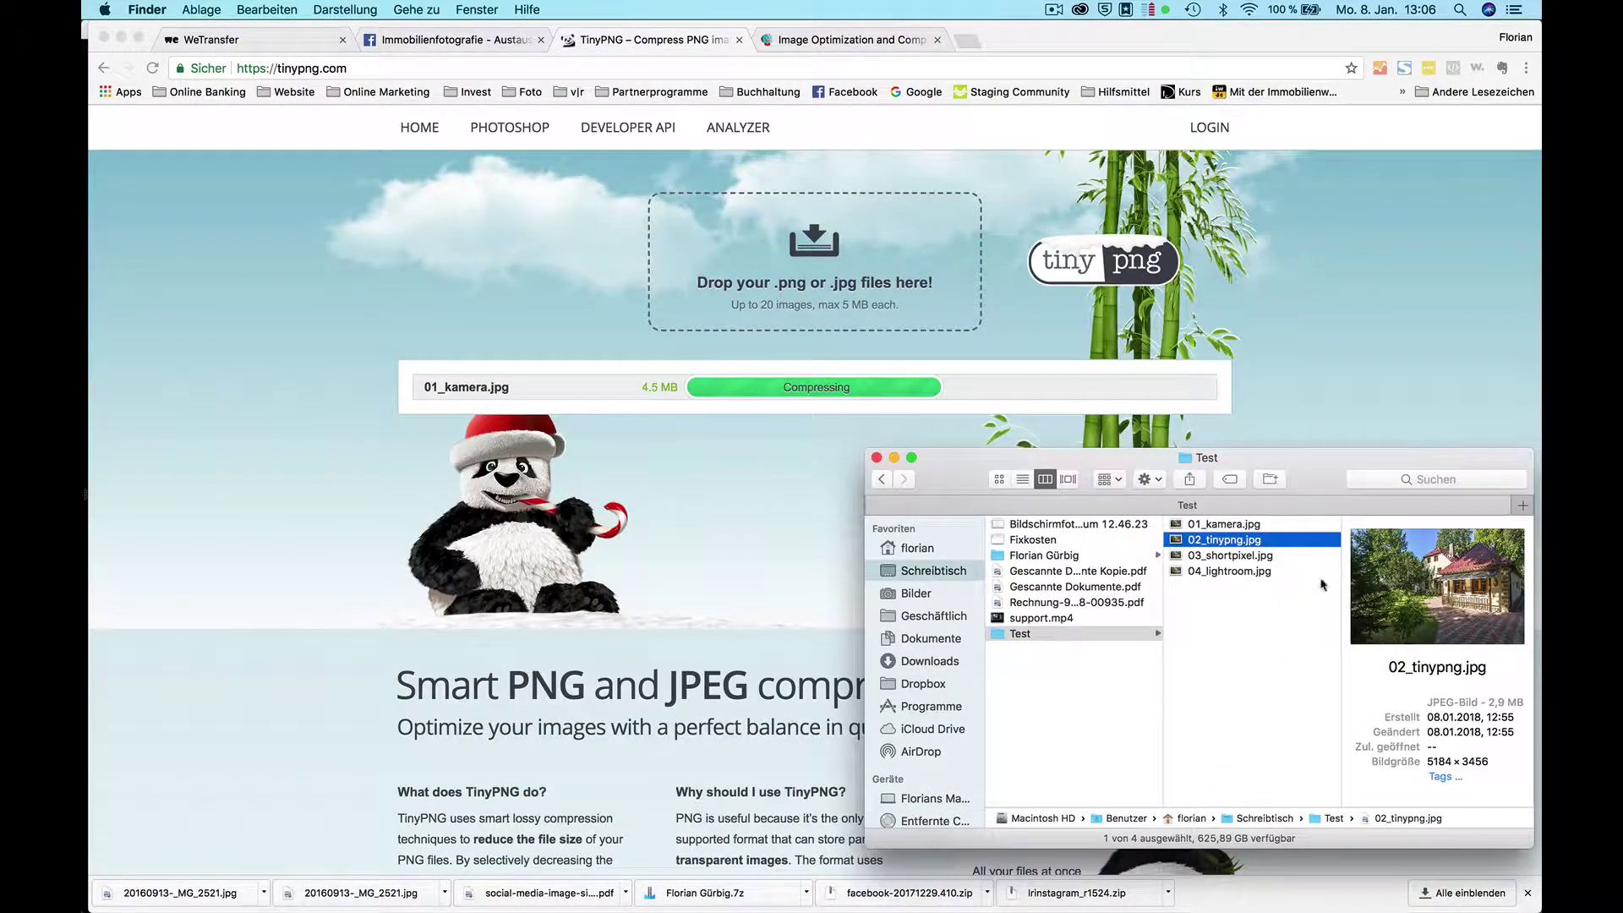
# Compare sizes (4.5 MB vs 2.9 MB) and rearrange windows to view TinyPNG's 35% result.
pyautogui.click(1242, 525)
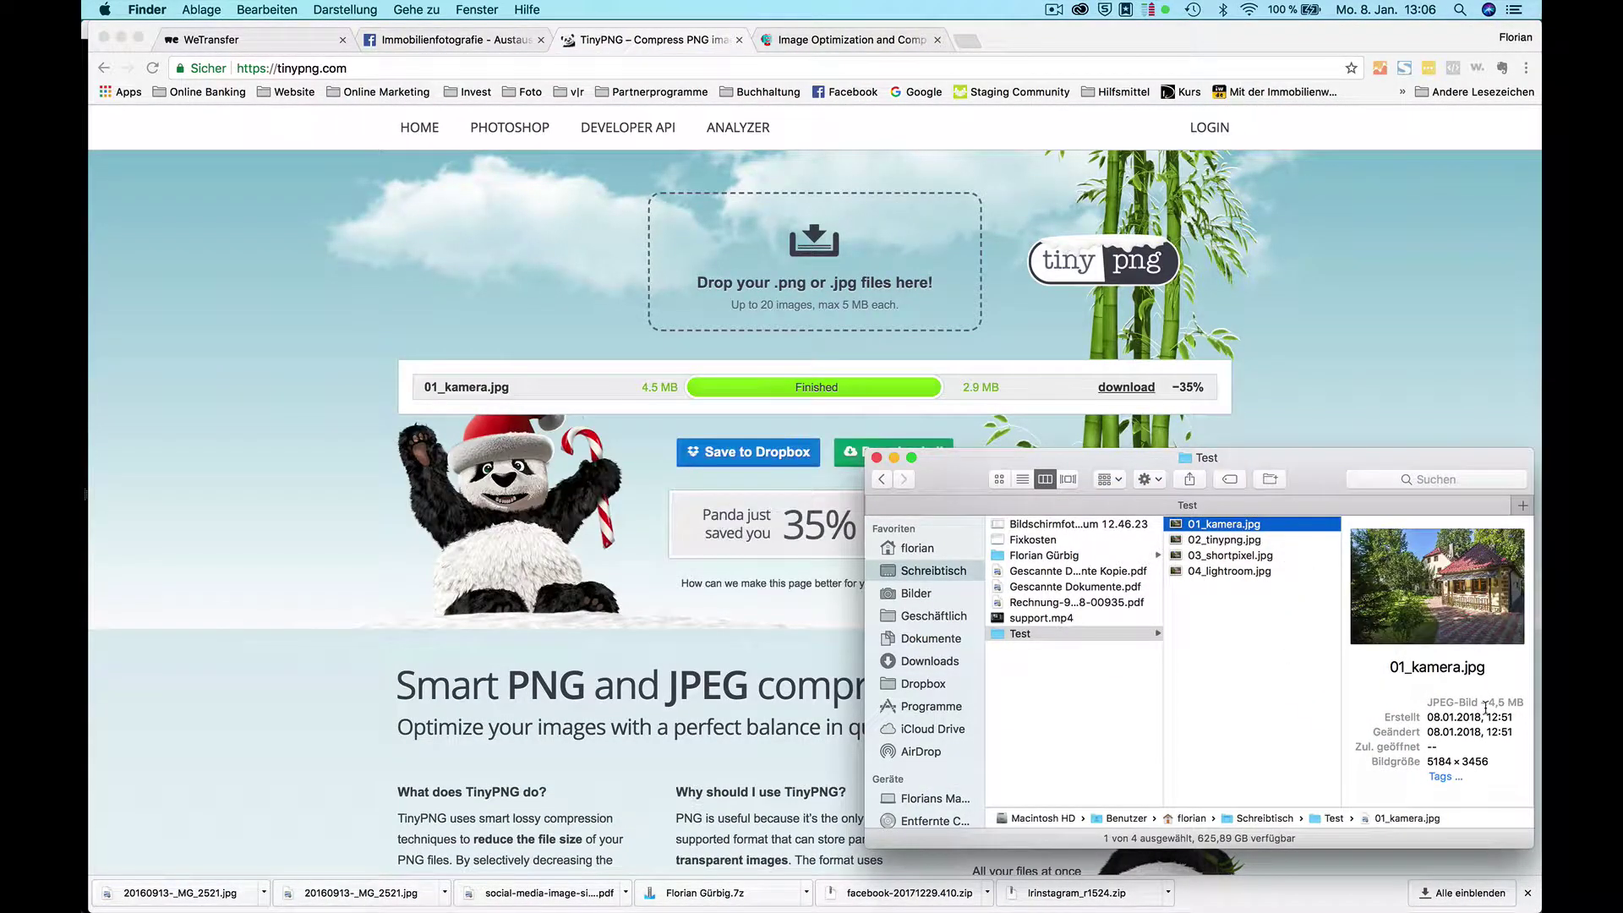
pyautogui.click(1239, 541)
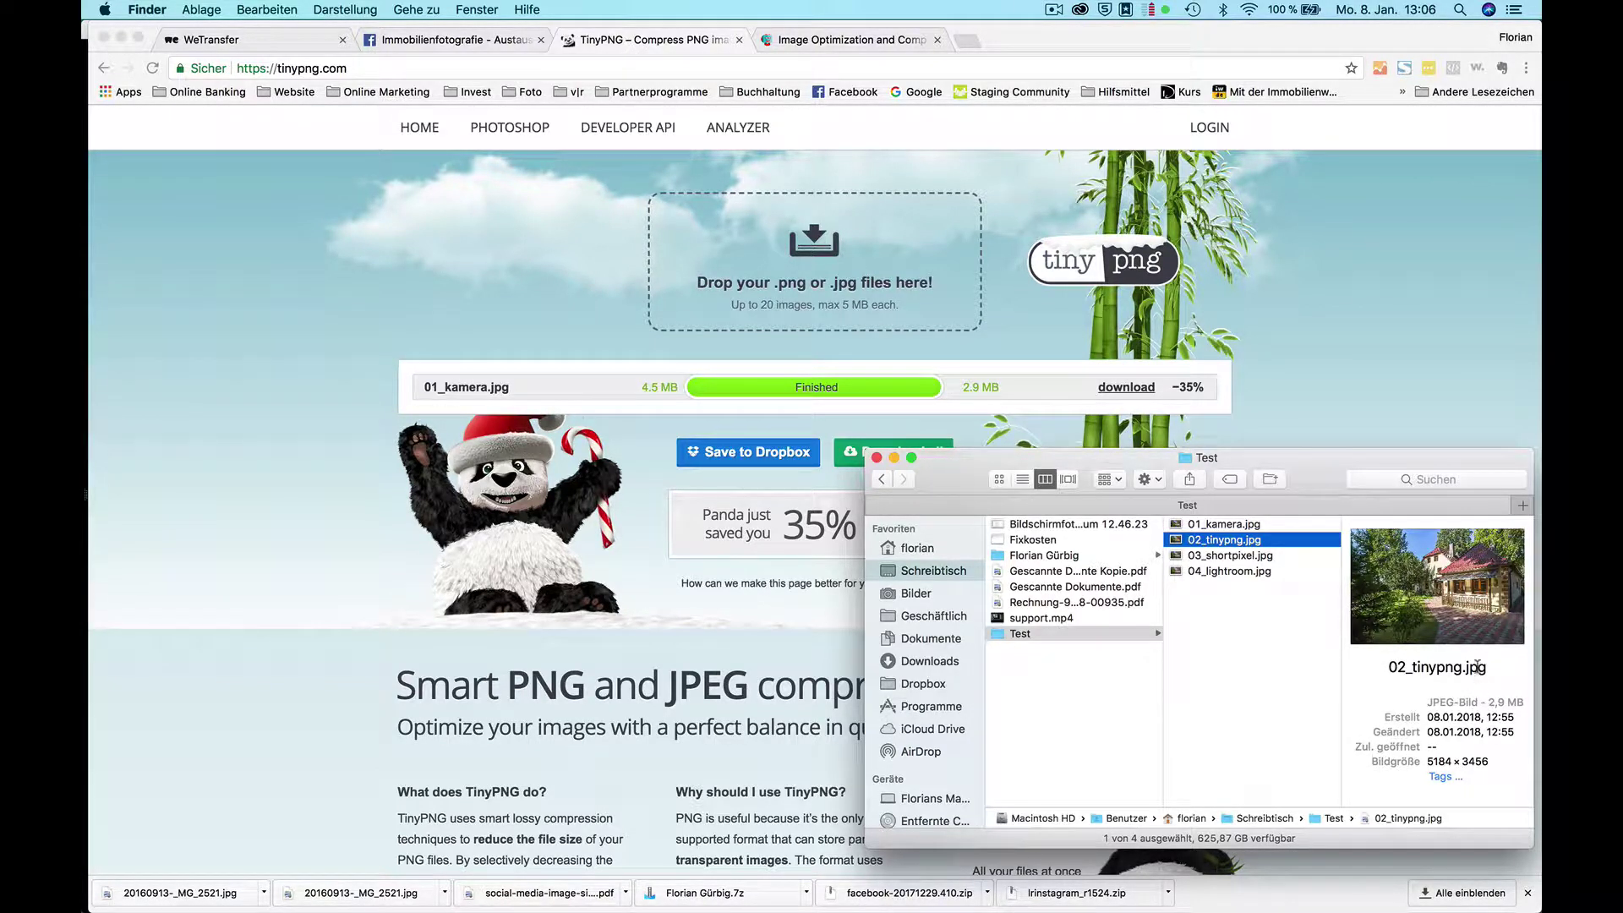
pyautogui.moveTo(1318, 473); pyautogui.dragTo(1205, 435)
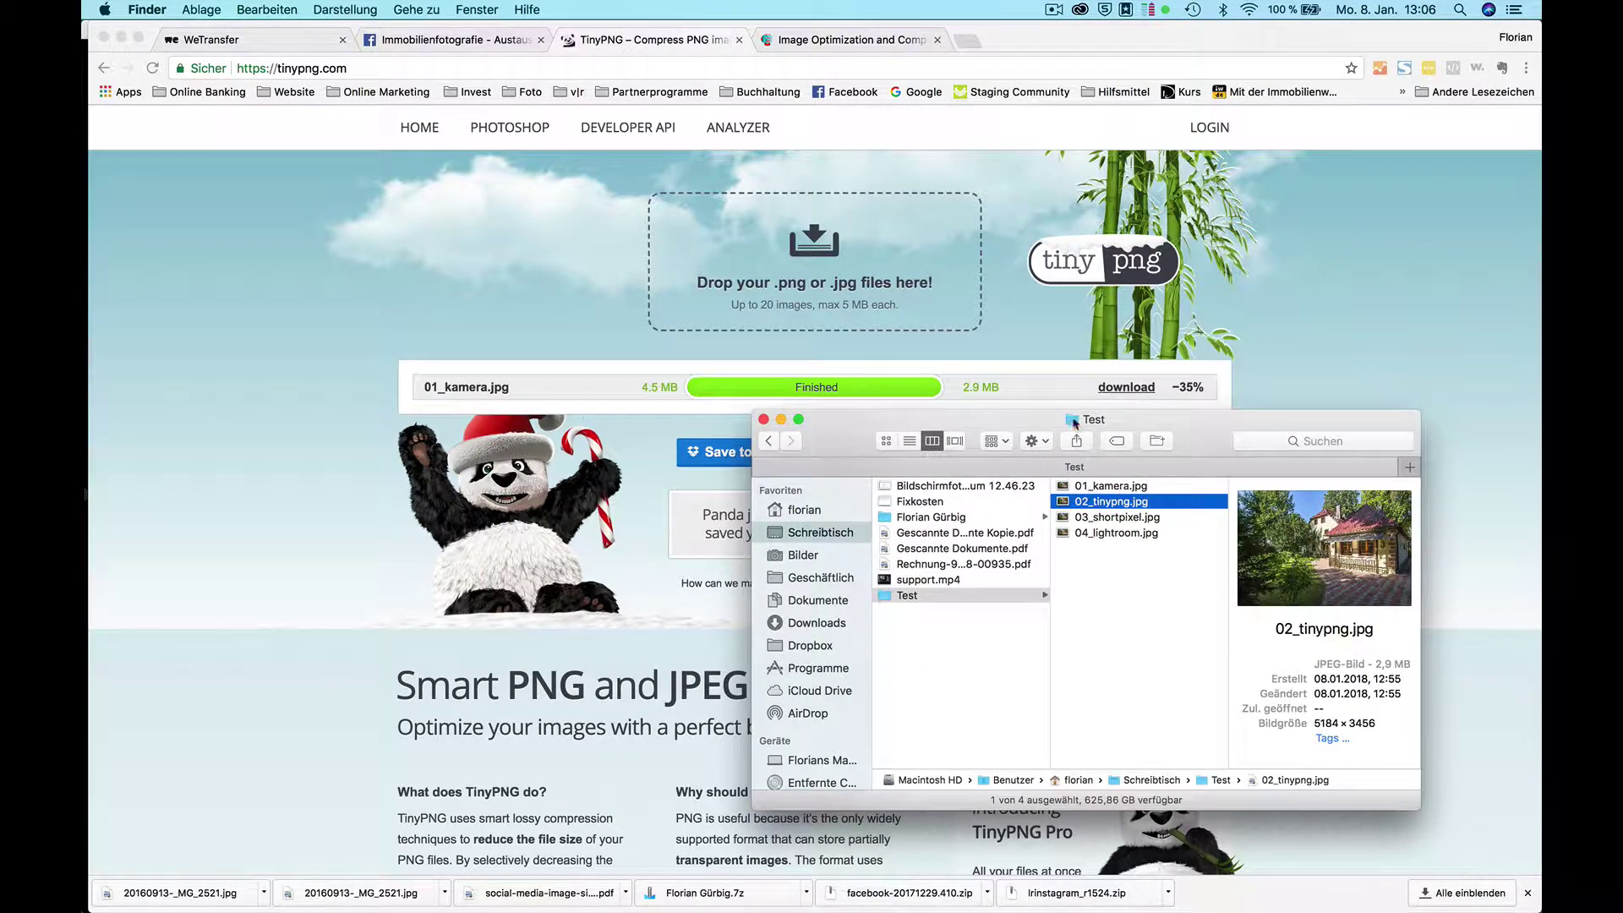
pyautogui.moveTo(1056, 429); pyautogui.dragTo(1059, 521)
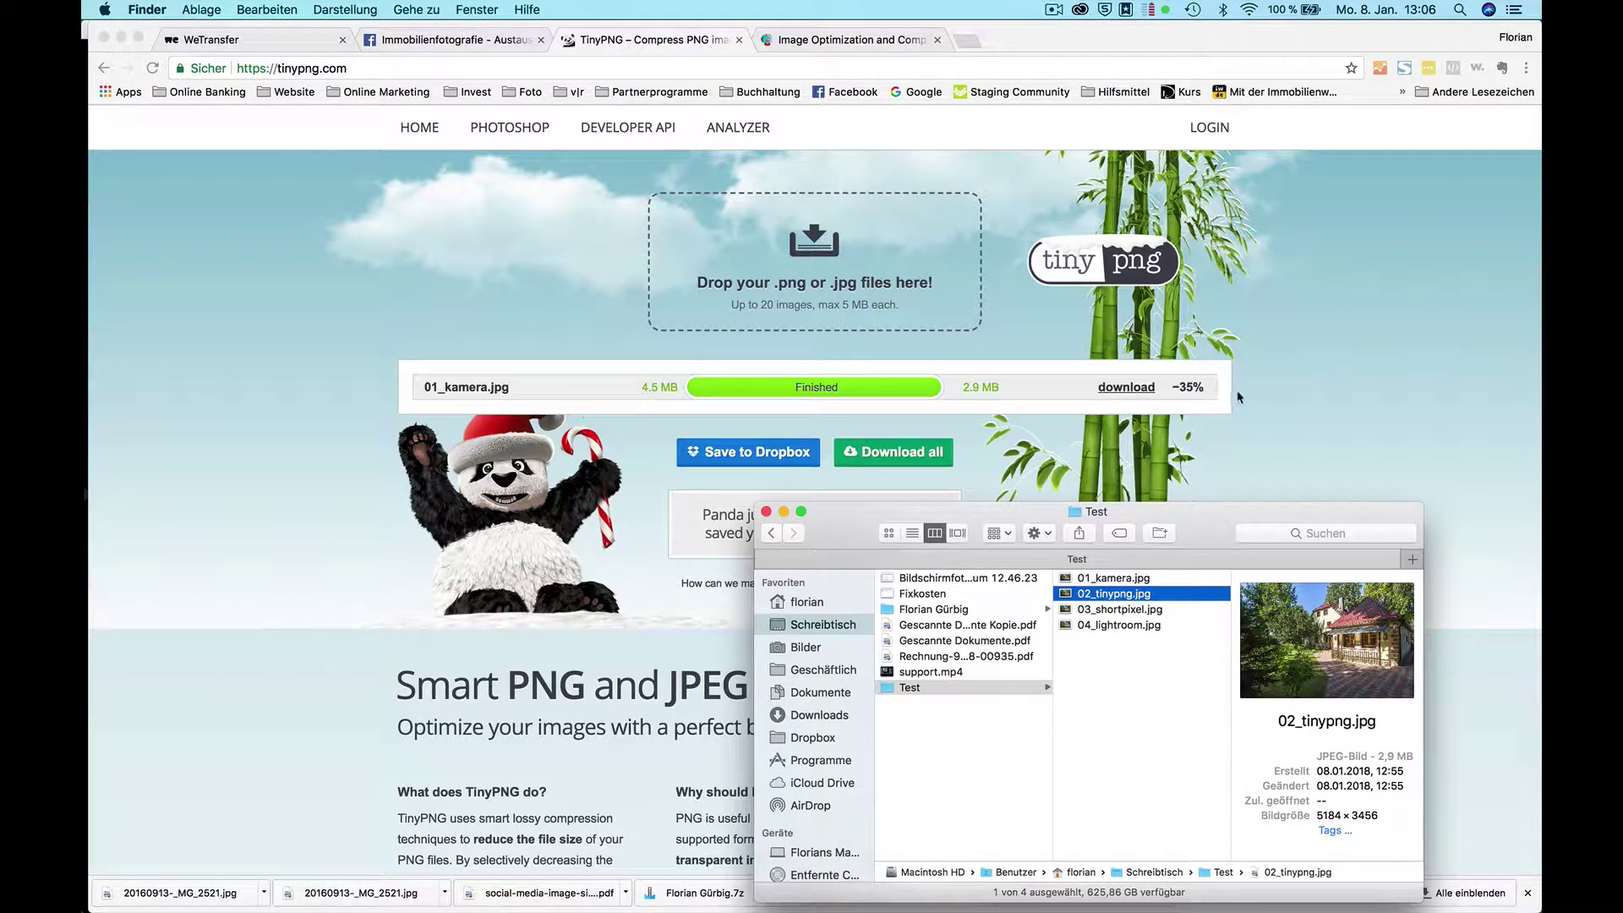
pyautogui.click(1124, 387)
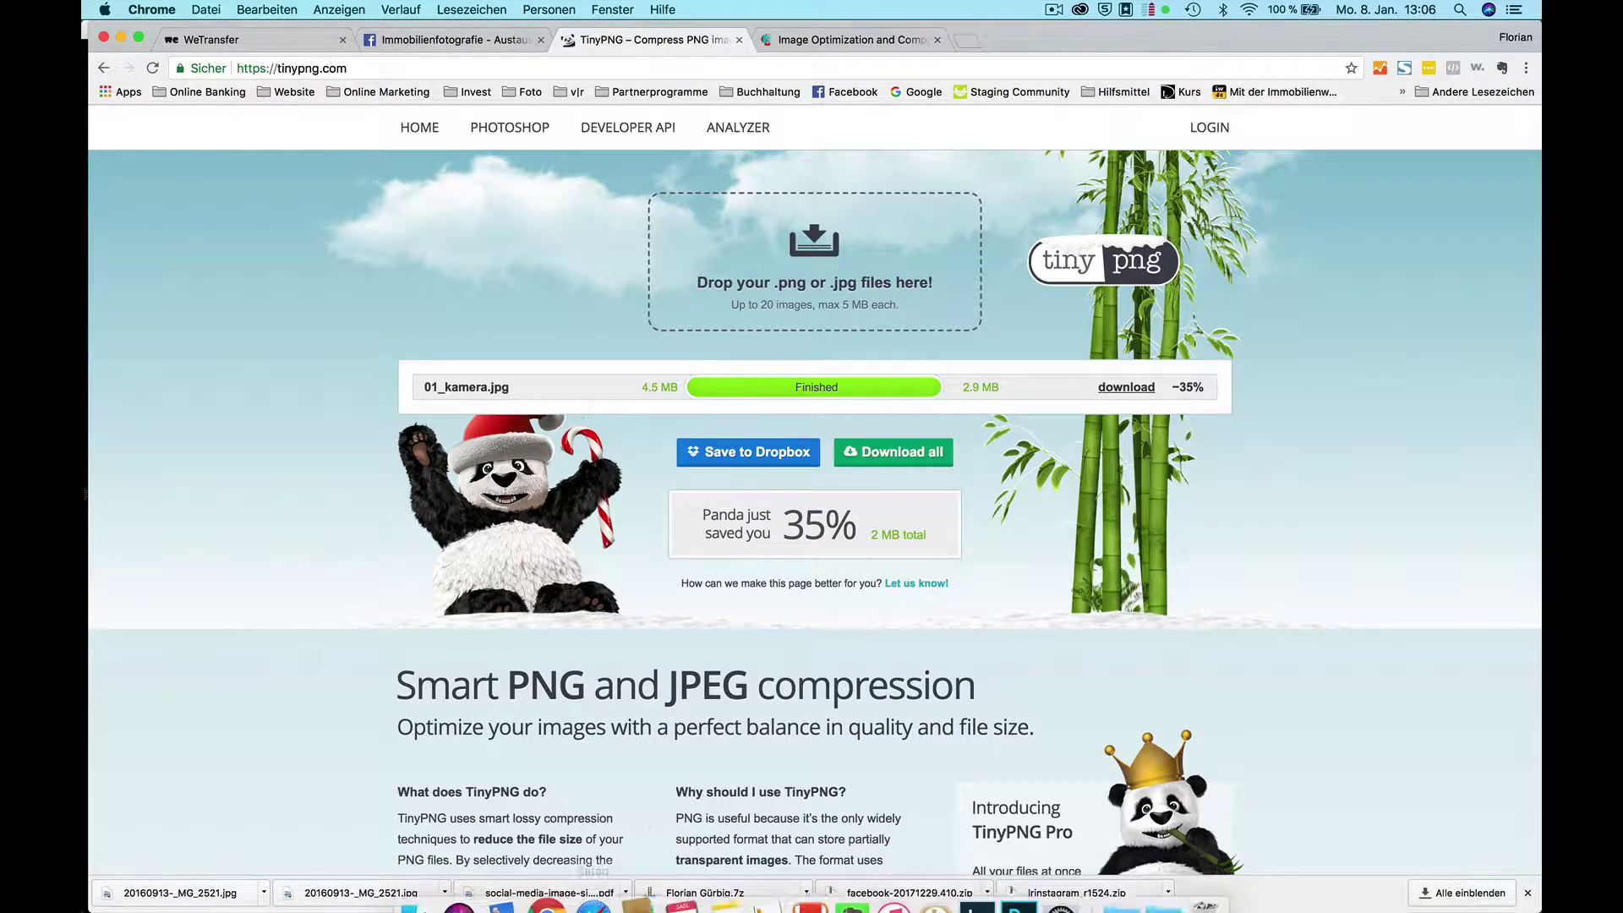
pyautogui.moveTo(587, 884)
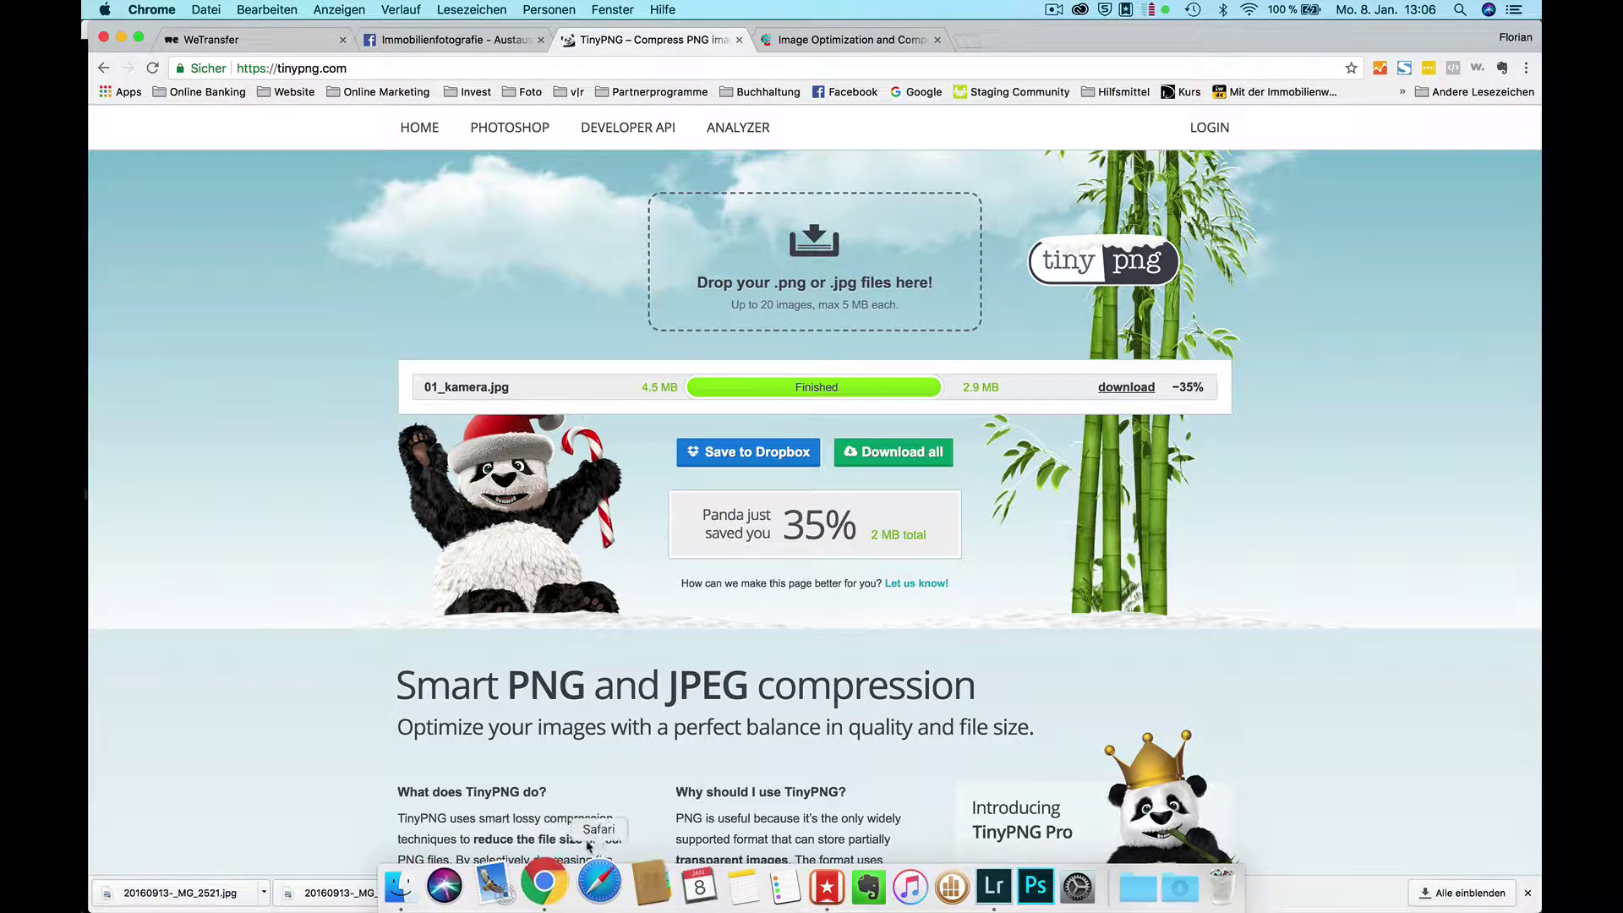
pyautogui.click(423, 881)
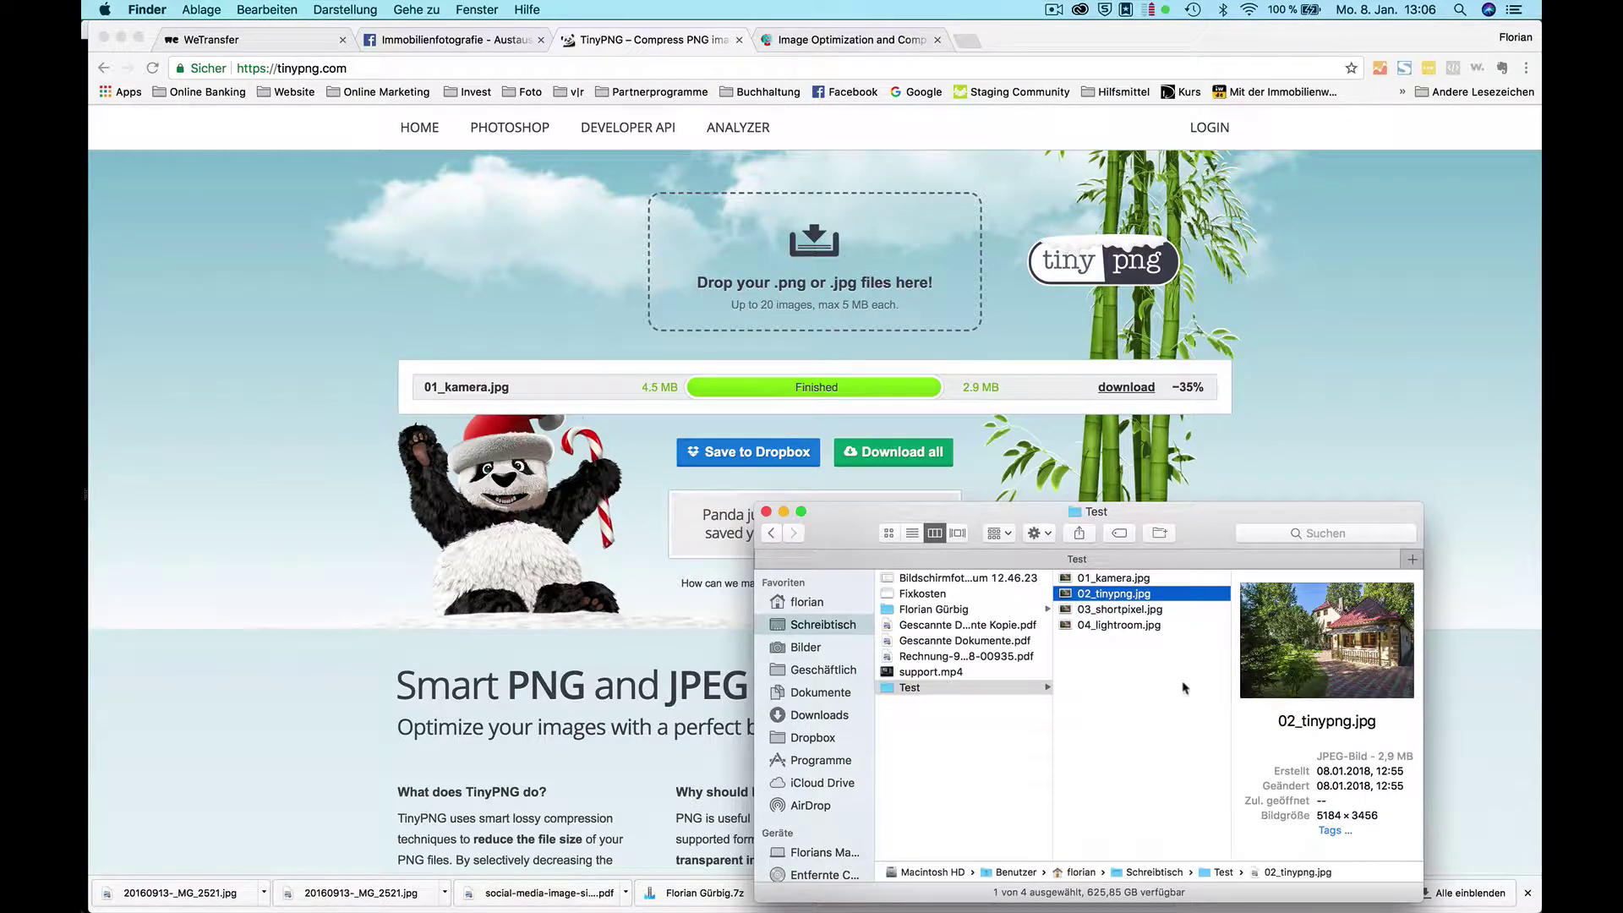
pyautogui.click(1285, 448)
# Look over TinyPNG's Pro sign-up form, cancel it, and return to the 35% savings summary.
pyautogui.scroll(-3, 1221, 541)
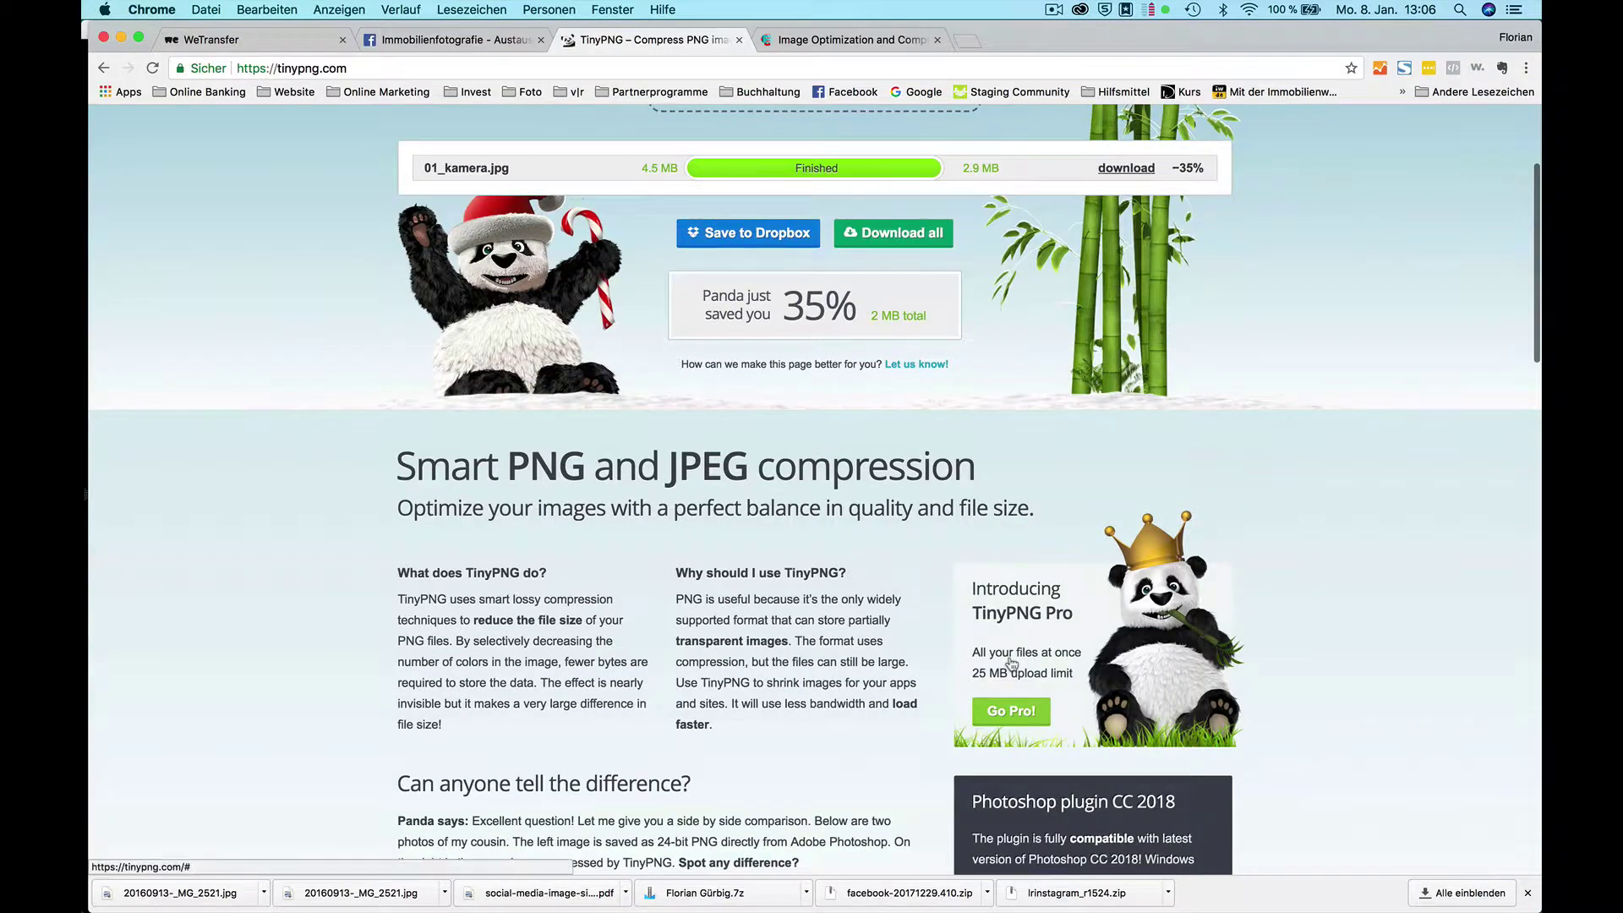
pyautogui.click(1010, 711)
pyautogui.scroll(5, 929, 516)
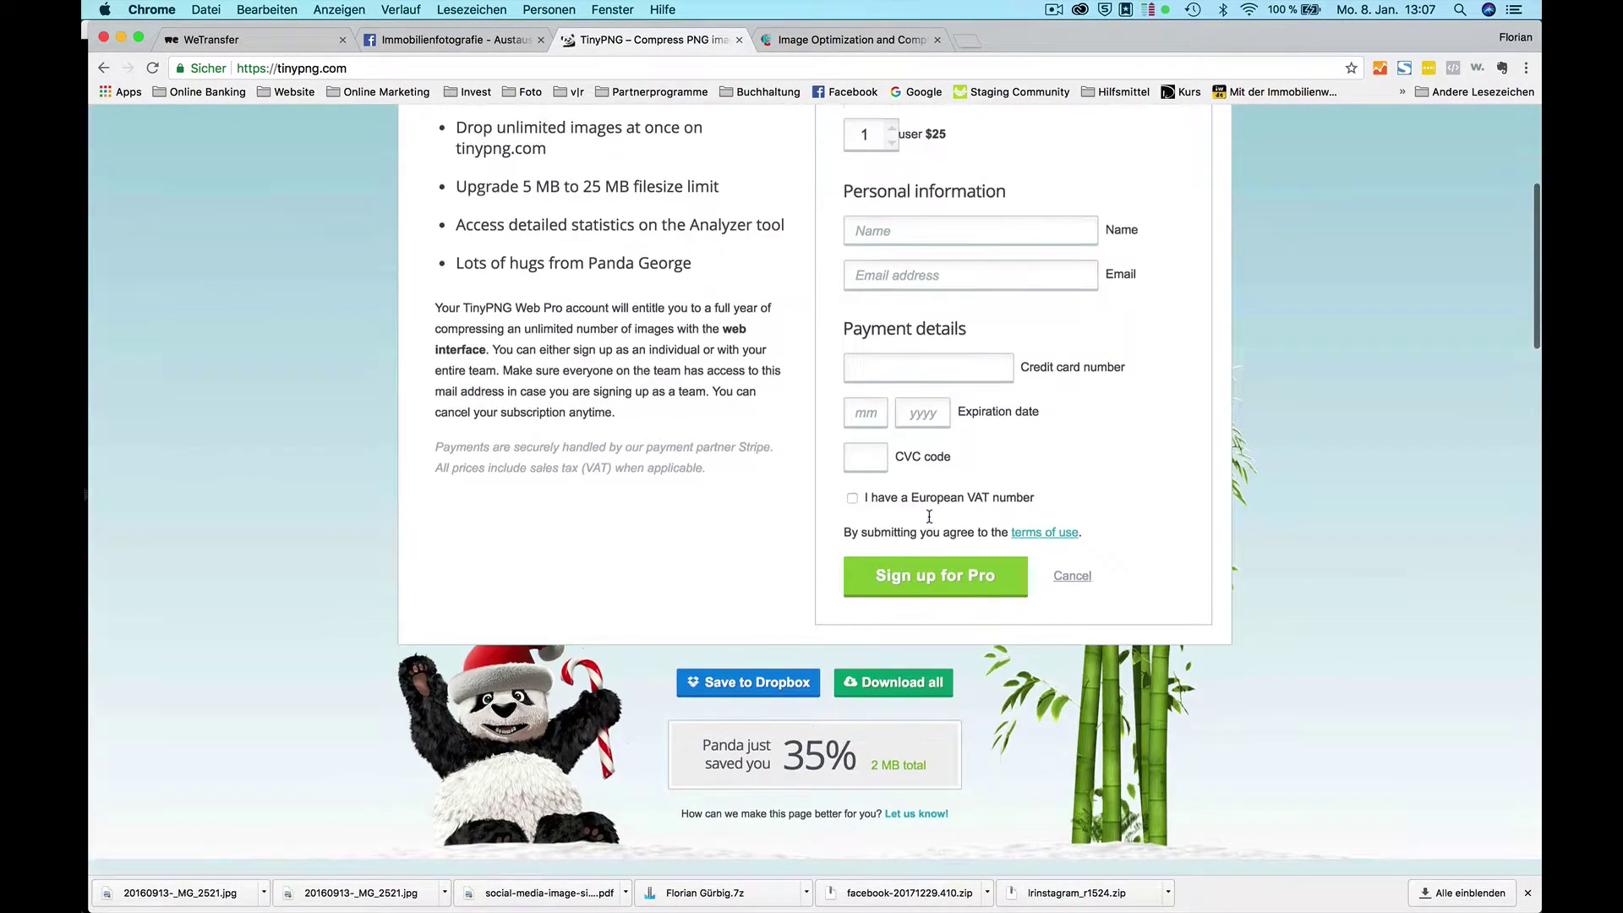
pyautogui.scroll(1, 565, 419)
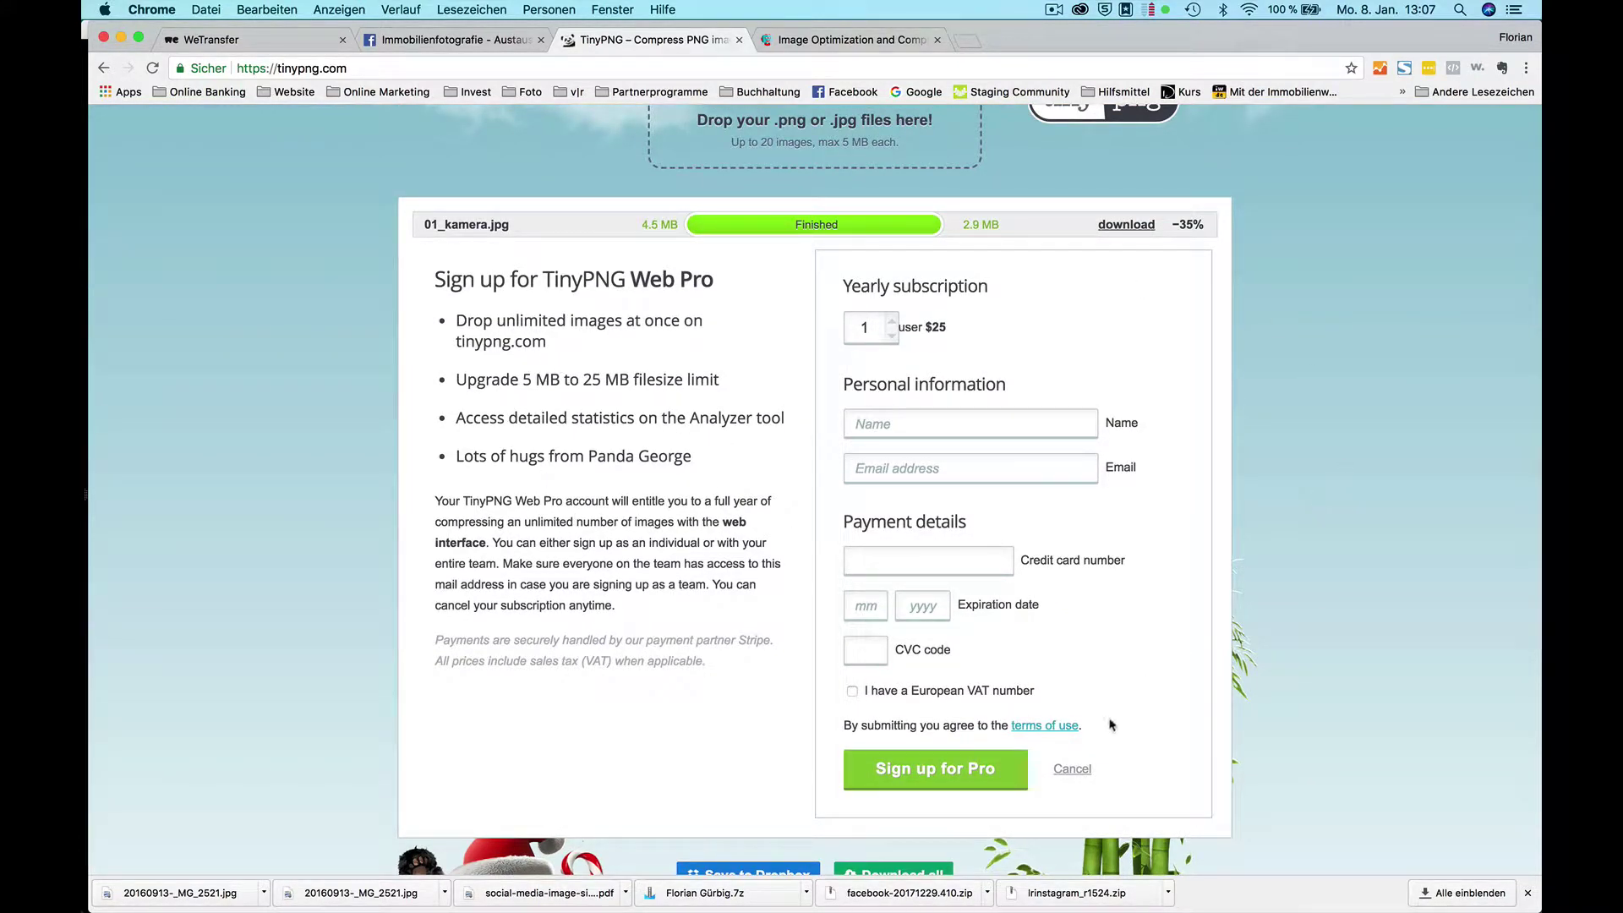
pyautogui.click(1070, 768)
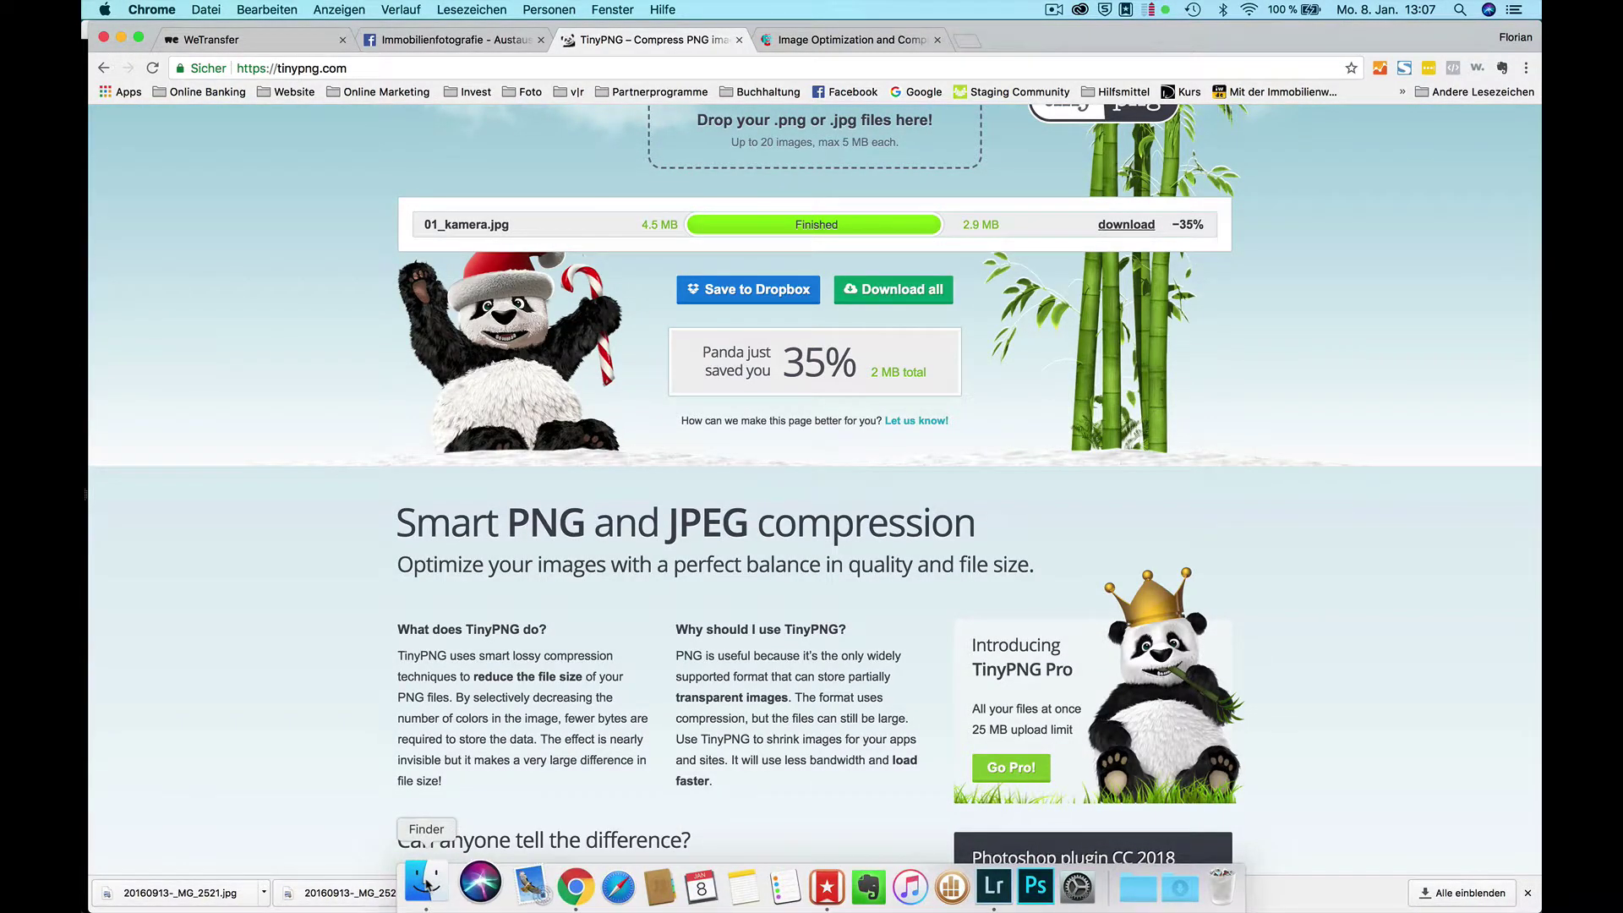
pyautogui.click(426, 884)
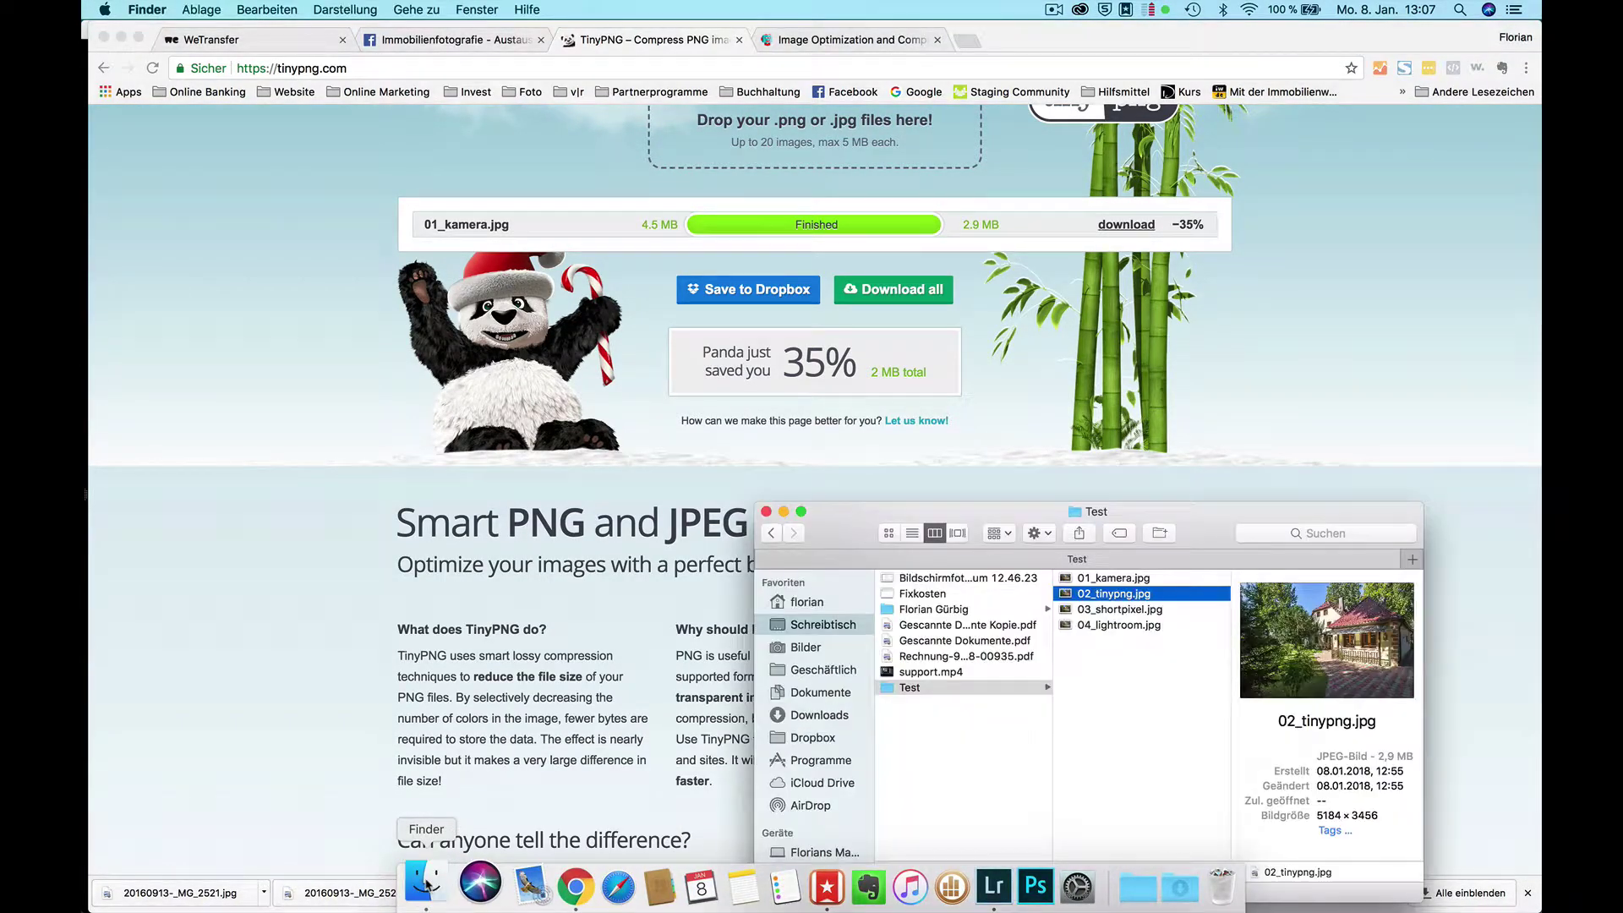
pyautogui.click(1038, 414)
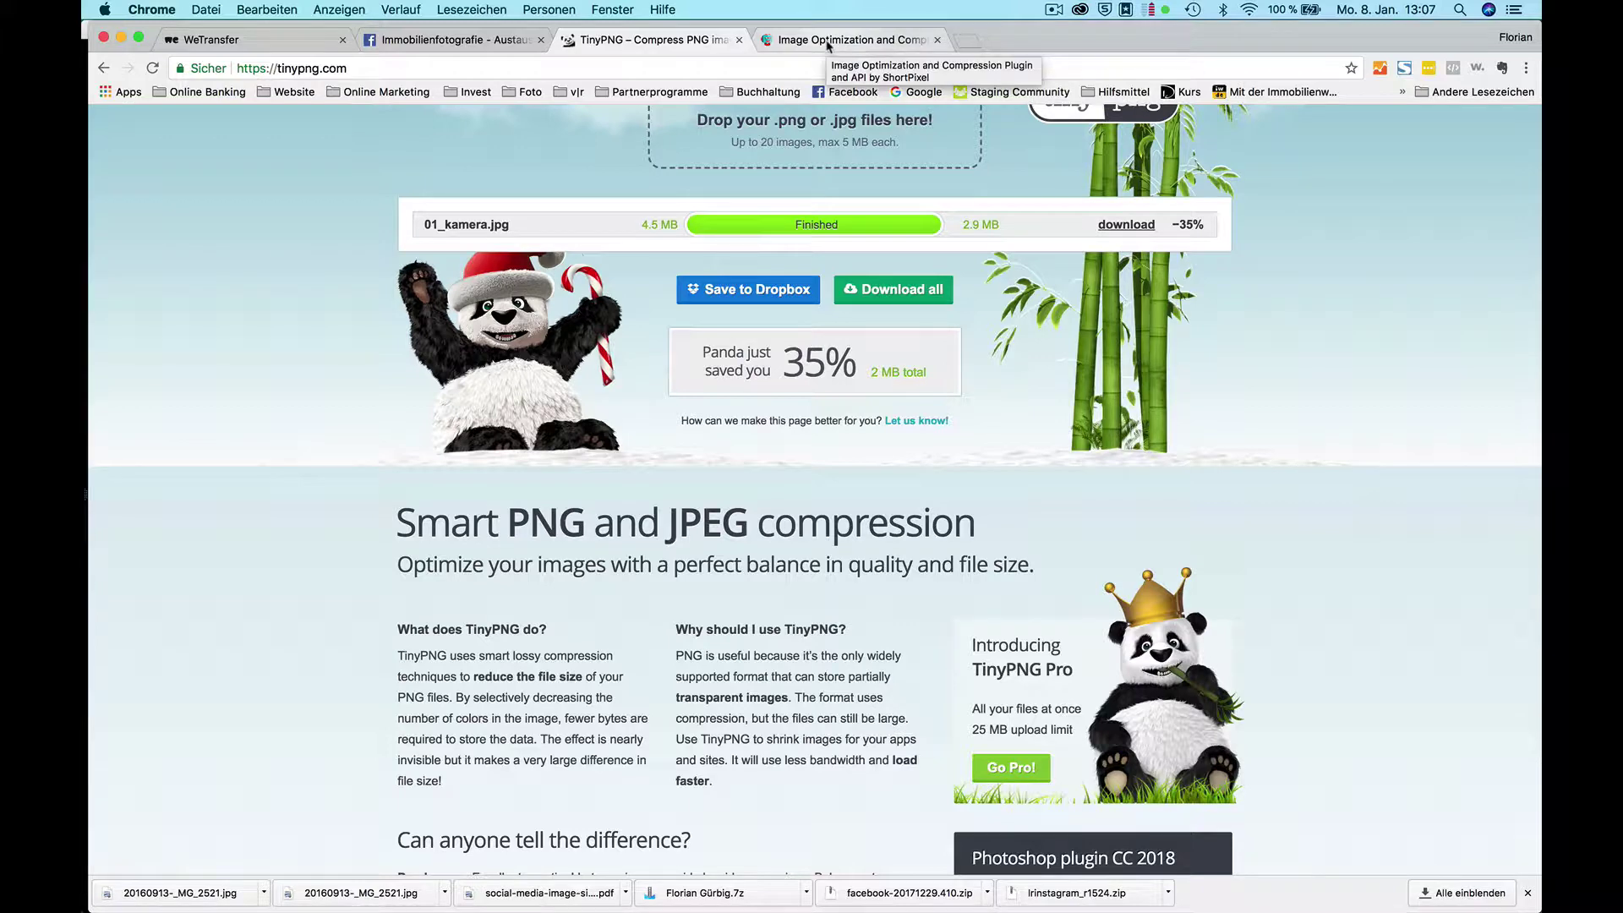
# Switch to the ShortPixel site and scroll through its homepage.
pyautogui.click(829, 40)
pyautogui.click(473, 40)
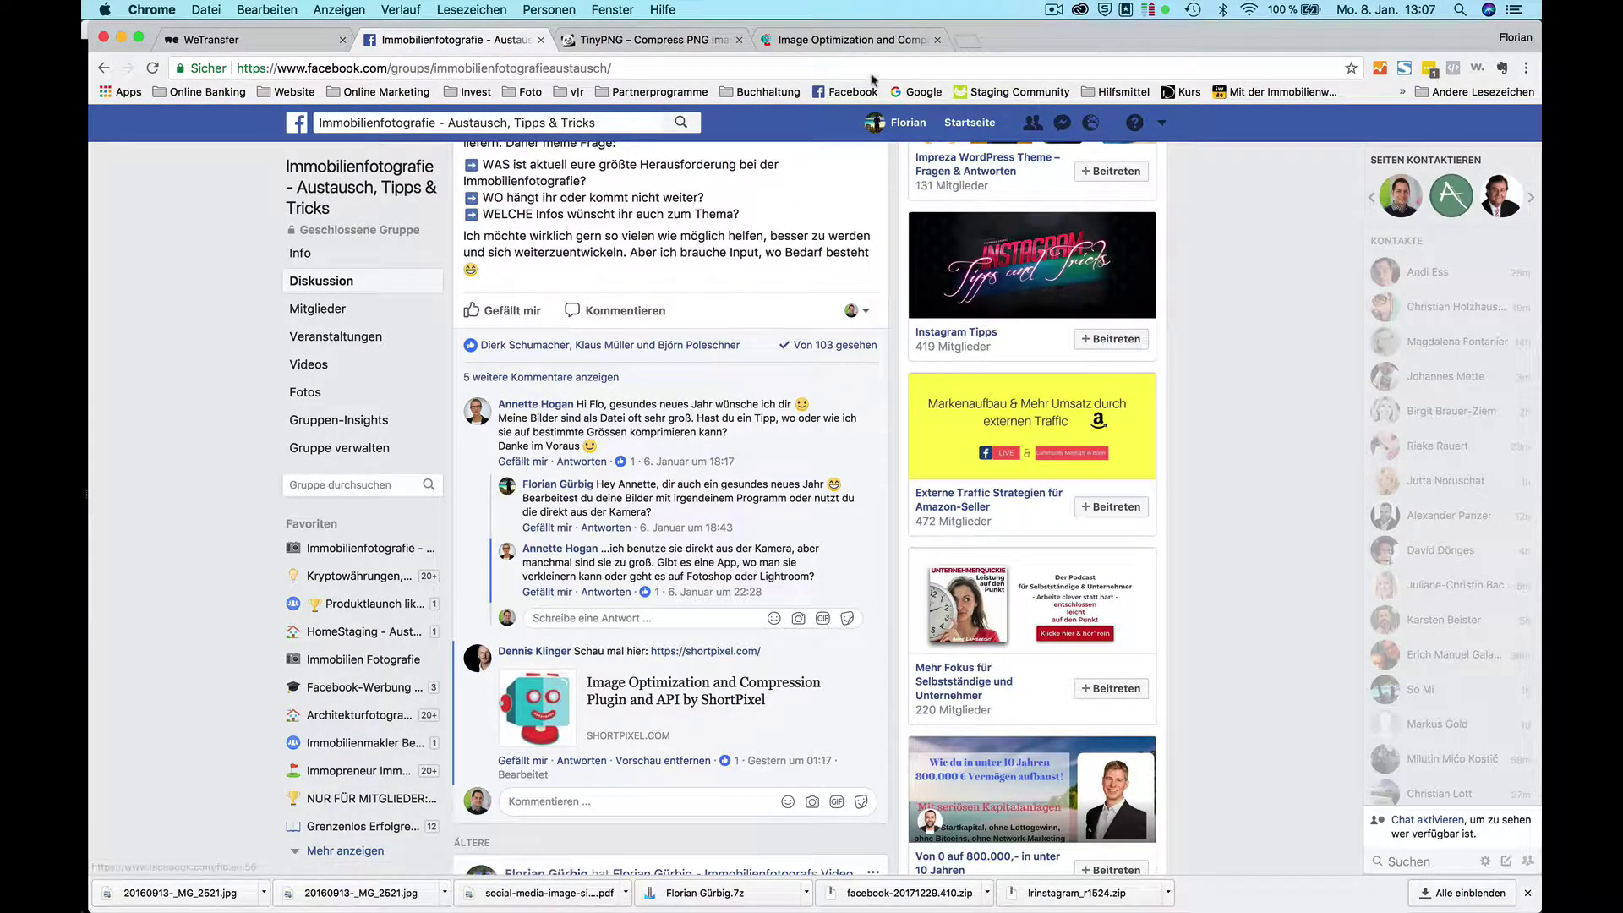
pyautogui.click(857, 40)
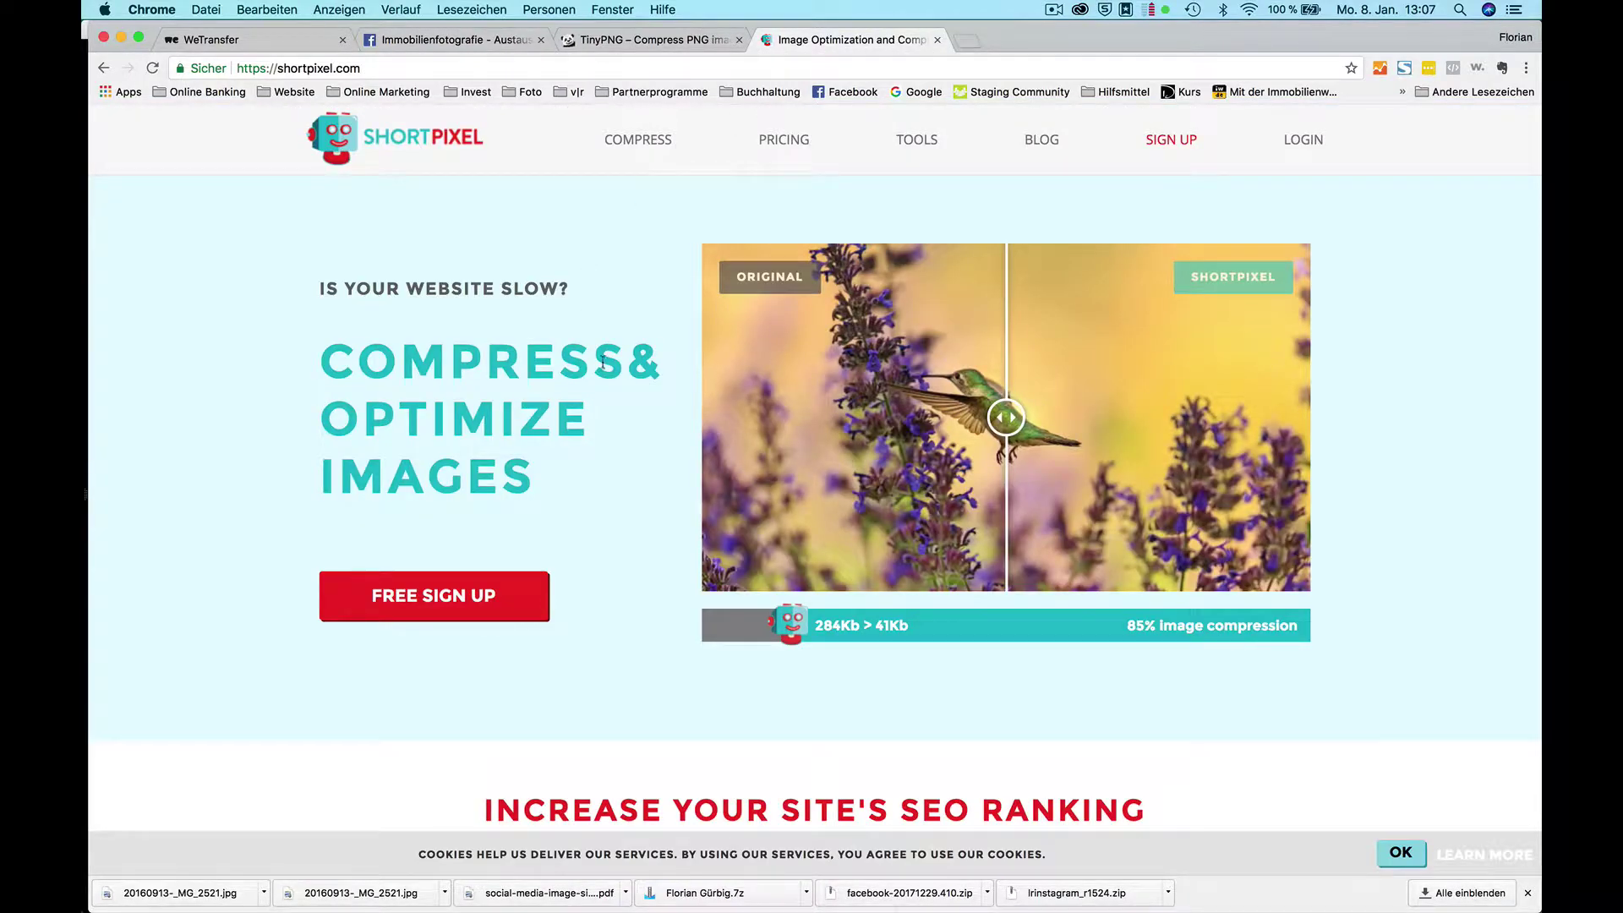
pyautogui.scroll(-1, 644, 481)
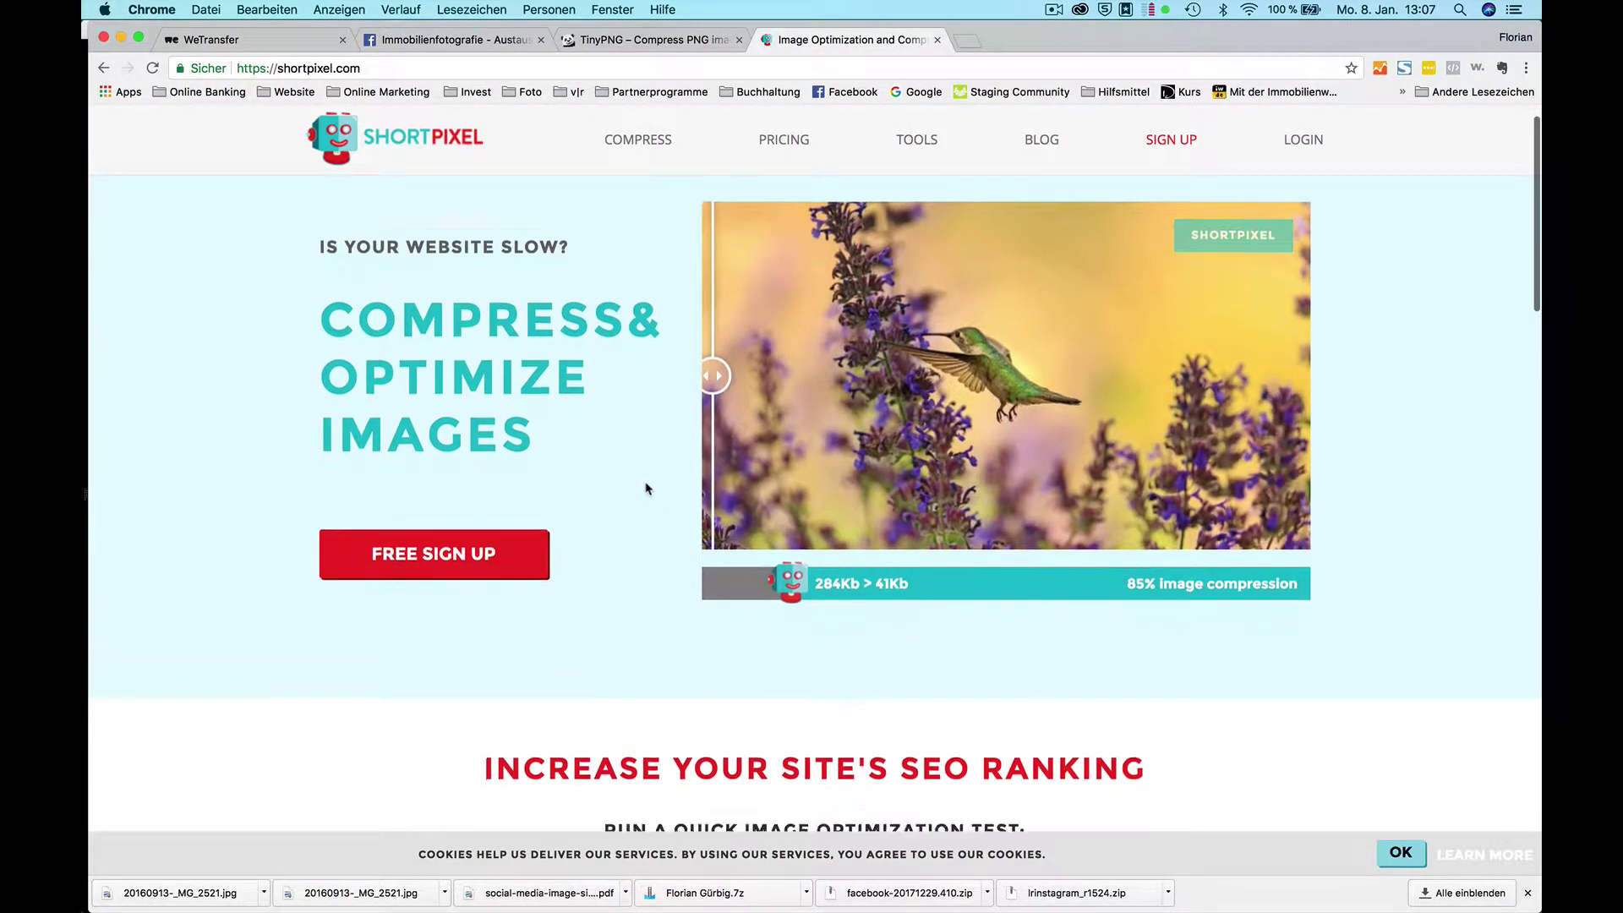
pyautogui.scroll(-2, 646, 489)
pyautogui.scroll(-1, 645, 485)
pyautogui.scroll(4, 645, 486)
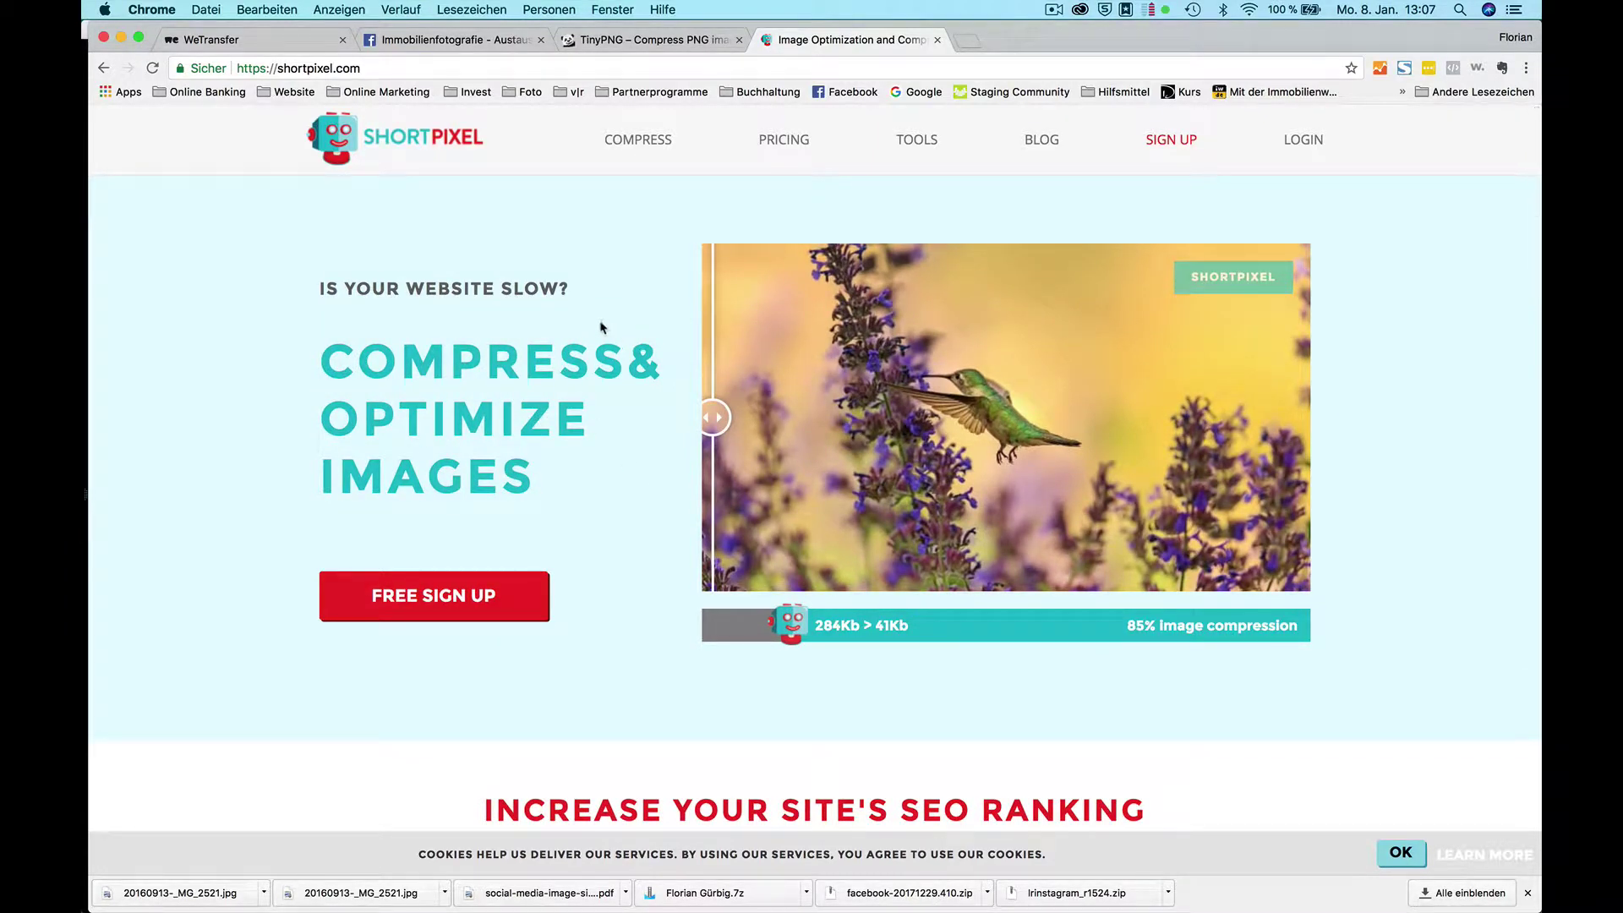
# Review ShortPixel's plans: Free 100 images/month, Short $4.99, Large $9.99, XXL $29.99.
pyautogui.click(785, 142)
pyautogui.scroll(-3, 506, 478)
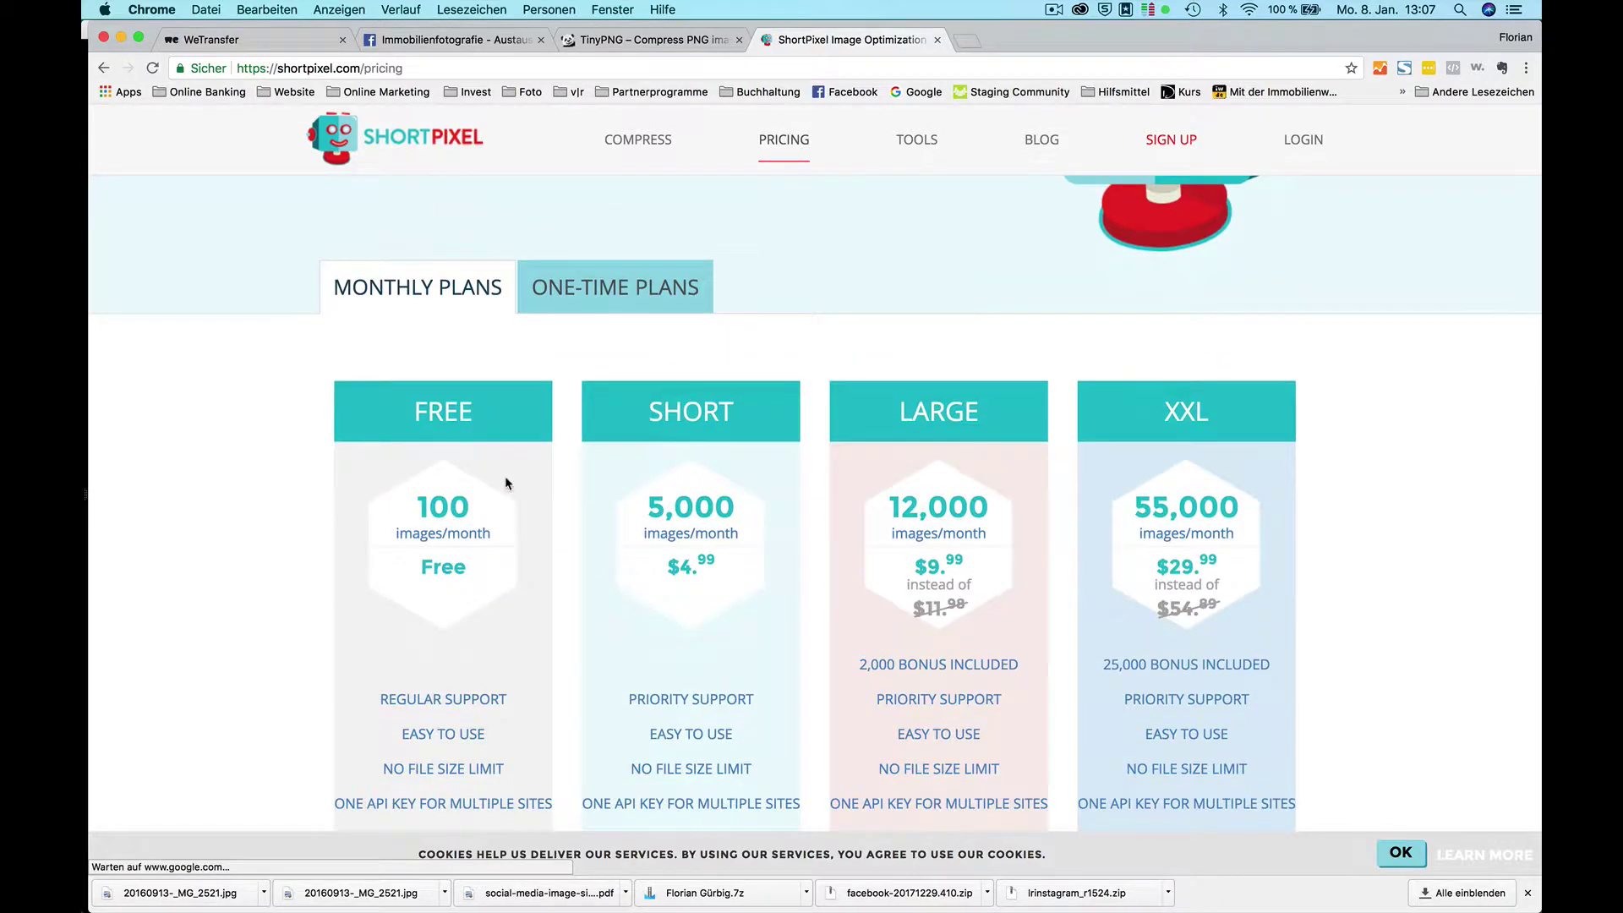
pyautogui.scroll(-3, 402, 625)
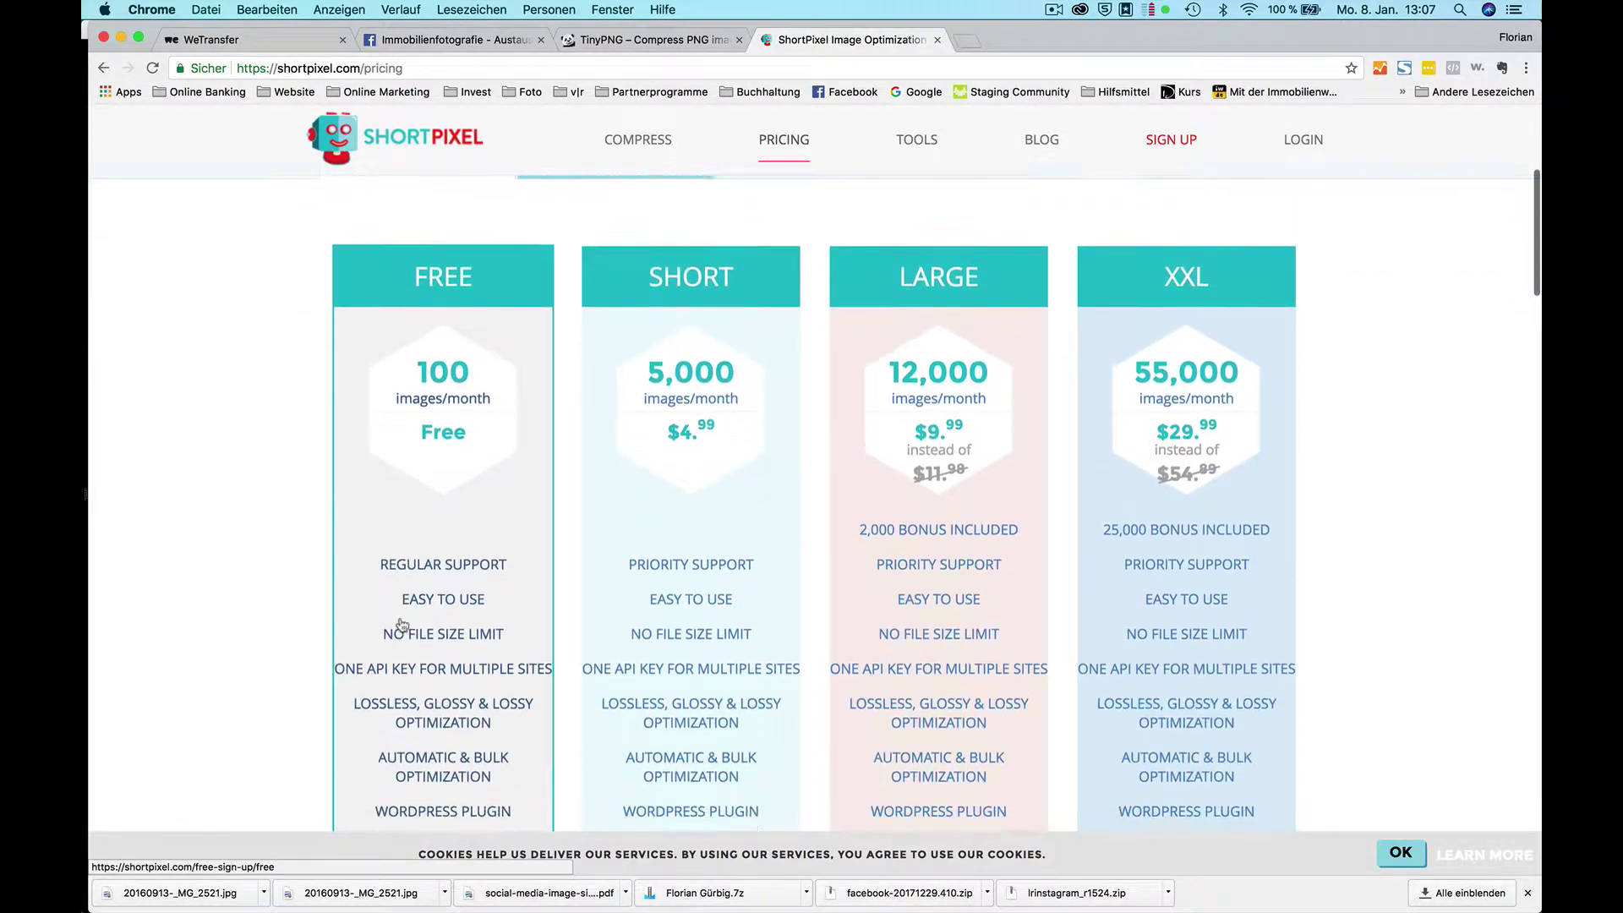
pyautogui.scroll(-2, 402, 625)
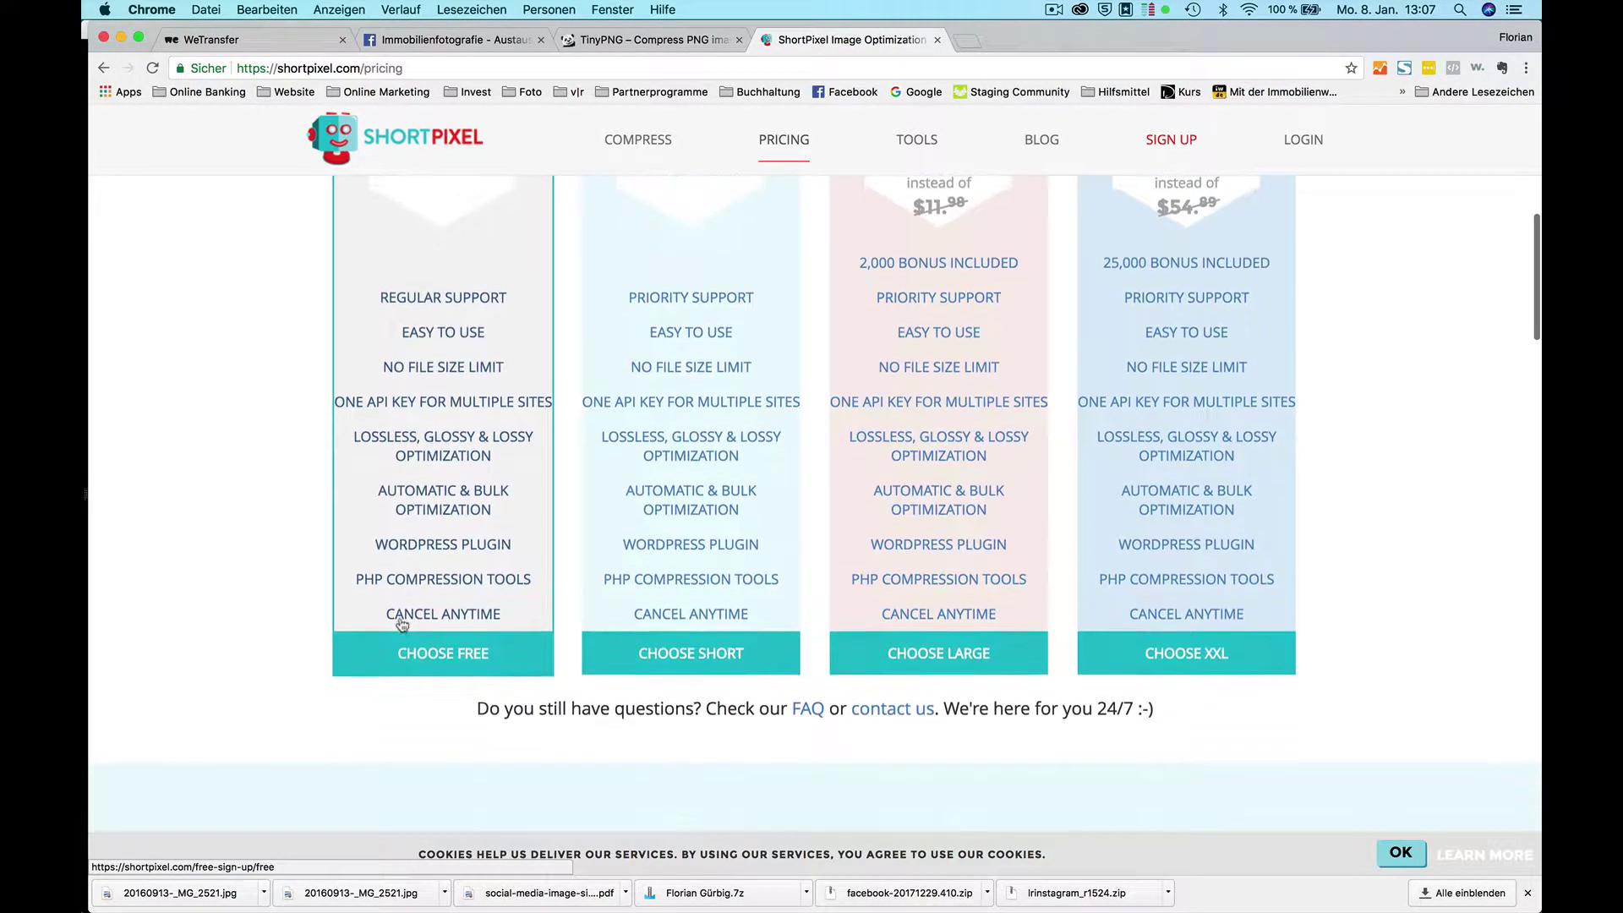
pyautogui.scroll(3, 402, 625)
pyautogui.scroll(1, 402, 625)
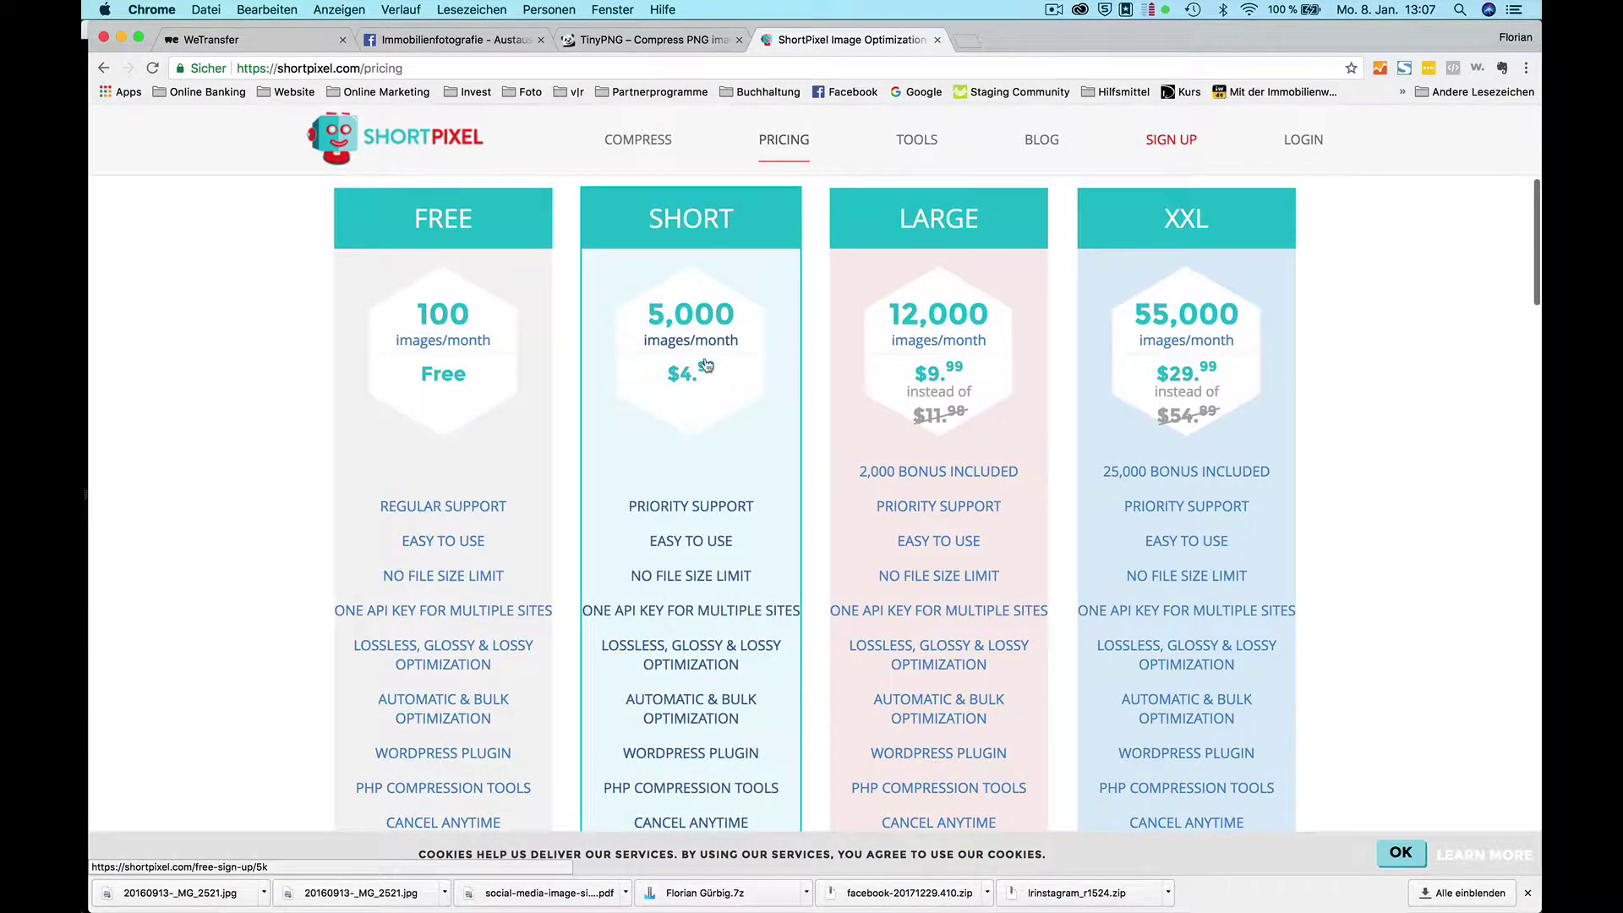
pyautogui.scroll(1, 163, 536)
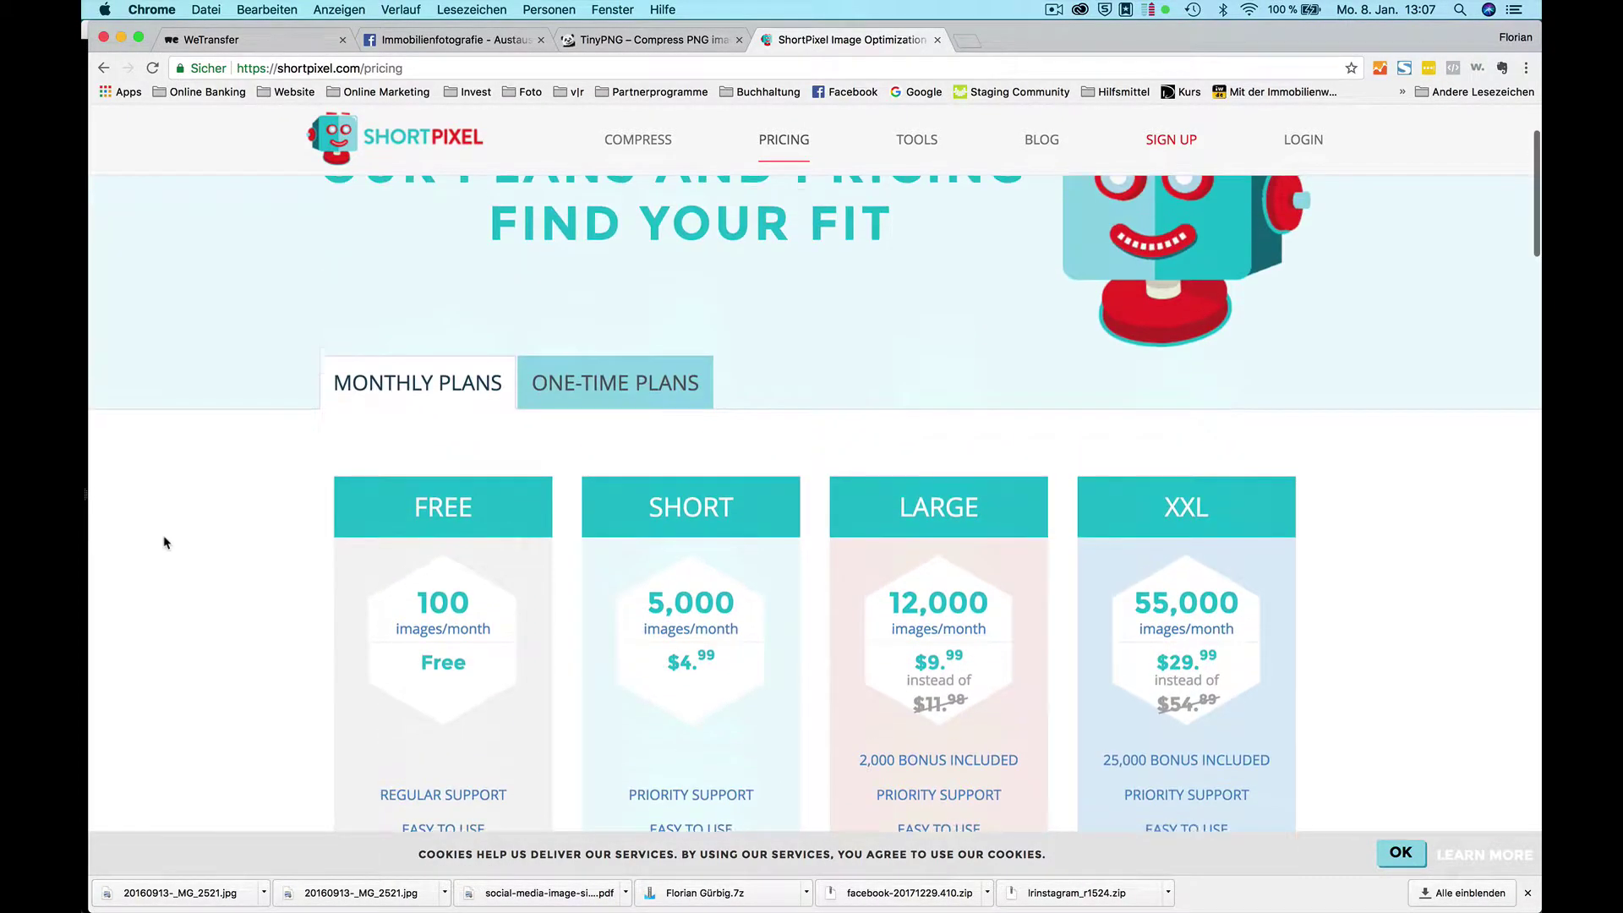
pyautogui.scroll(3, 163, 542)
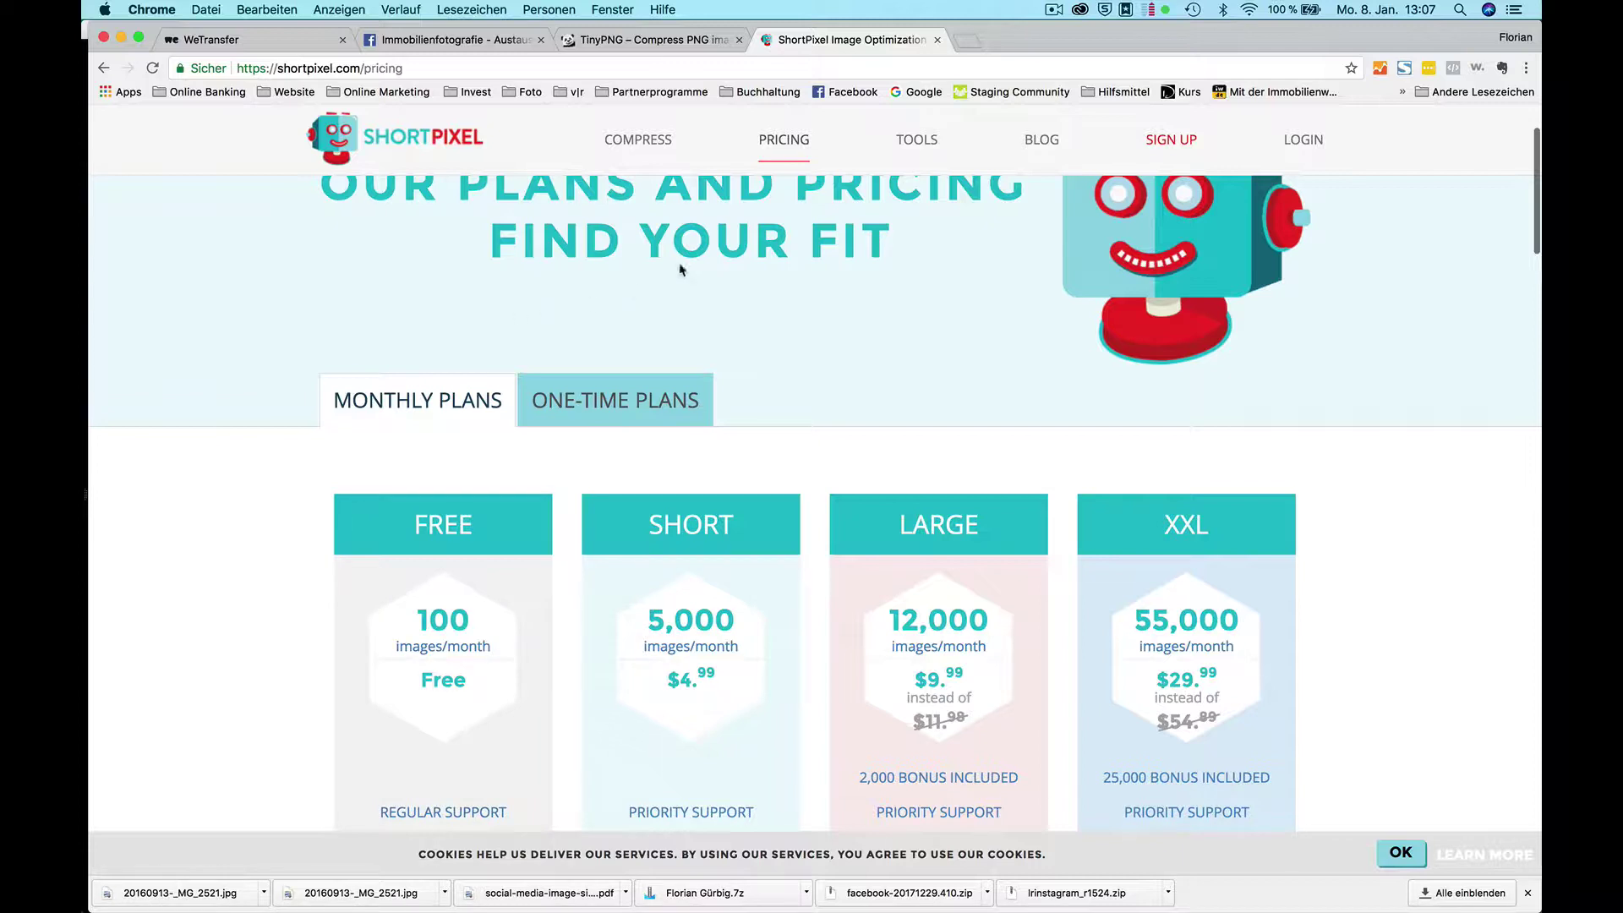
# Open ShortPixel's online Image Compressor and scroll down to its drop zone.
pyautogui.click(646, 140)
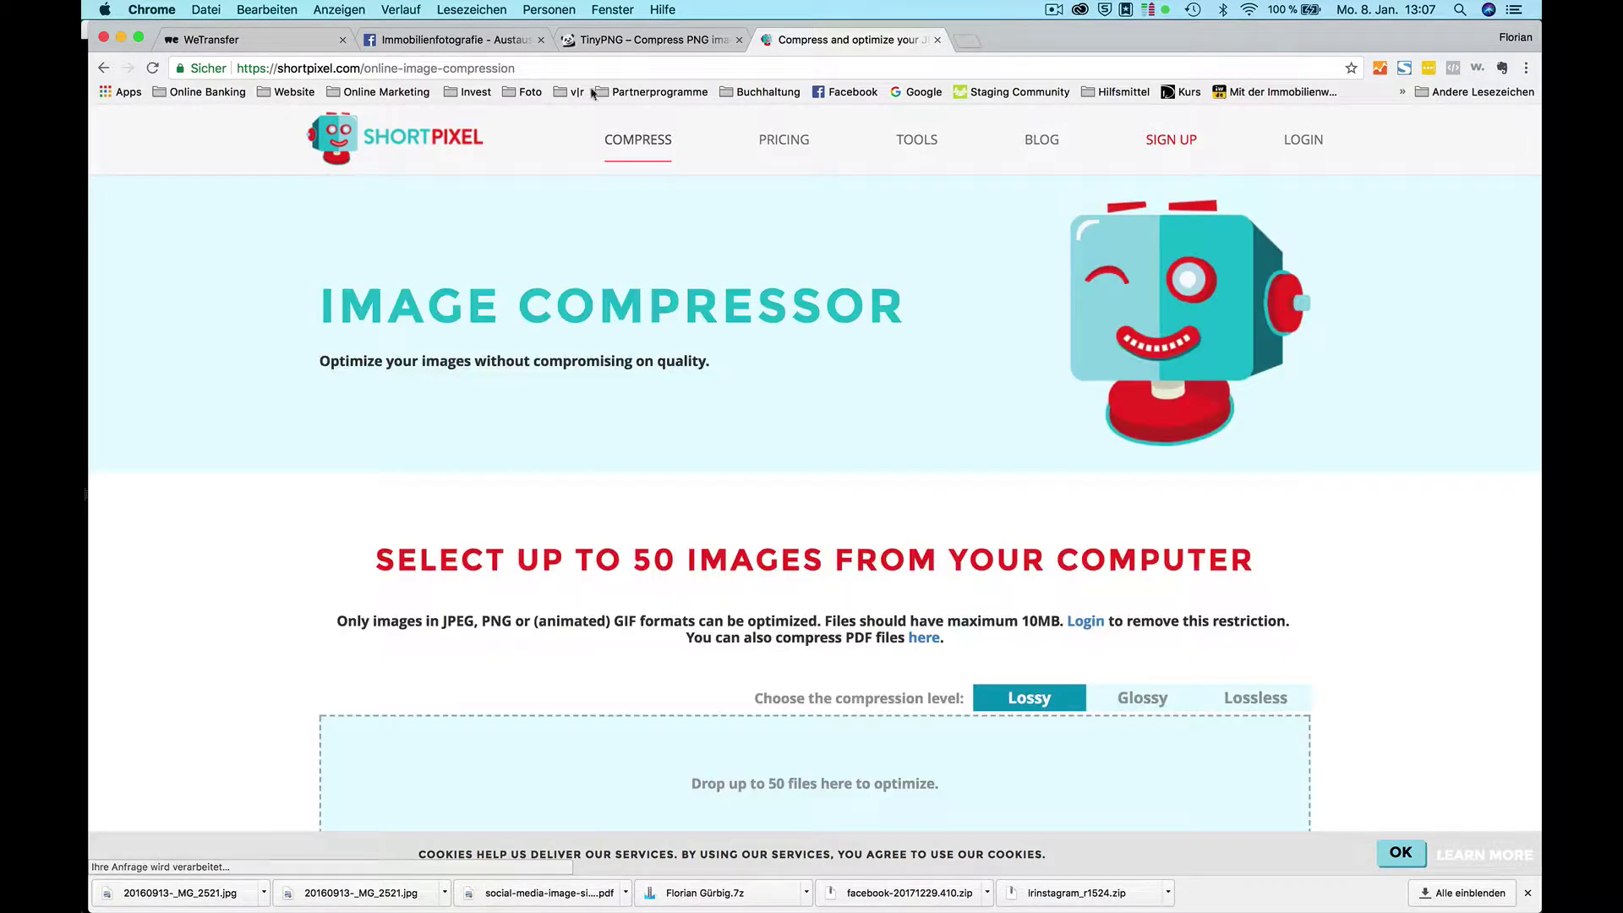
pyautogui.scroll(-2, 605, 363)
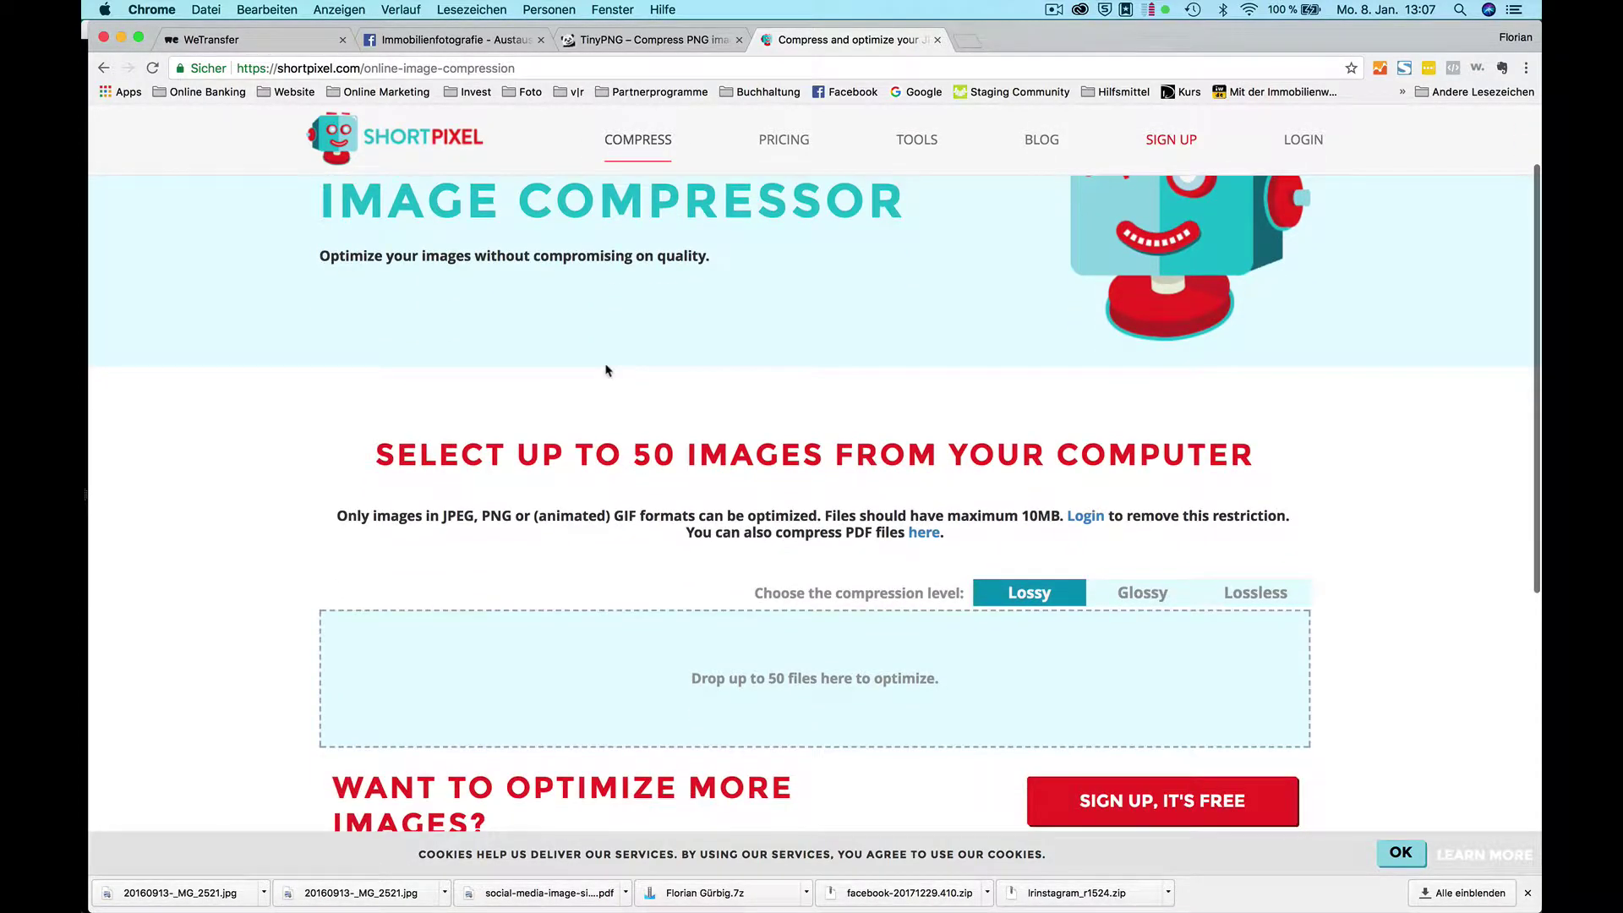
pyautogui.scroll(-1, 515, 347)
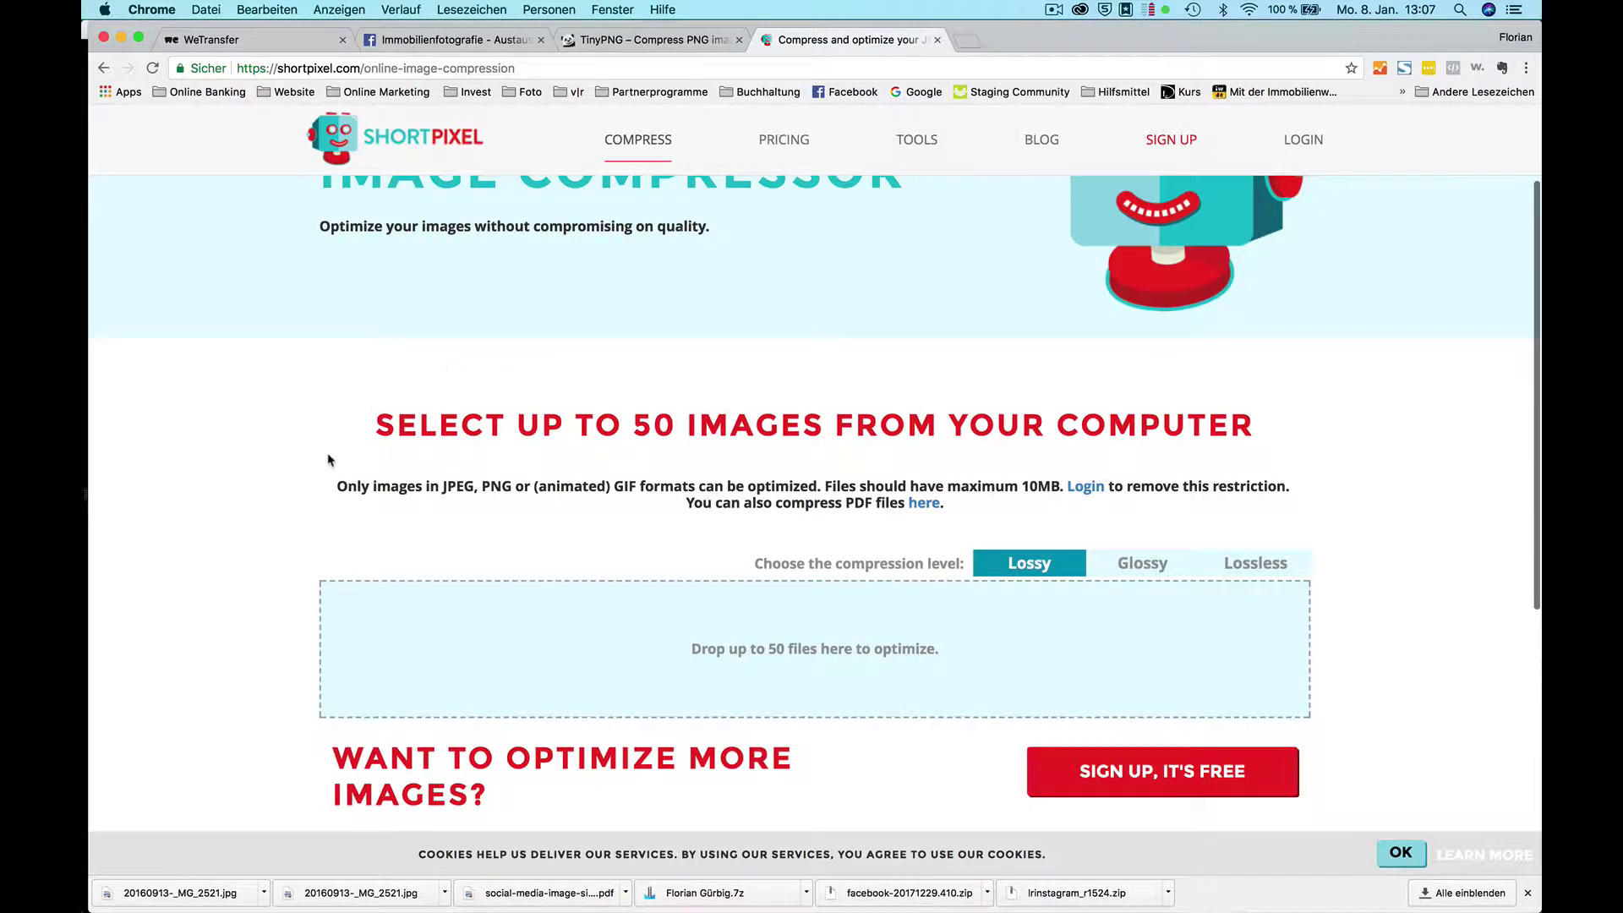
pyautogui.scroll(-2, 330, 461)
pyautogui.scroll(-2, 324, 456)
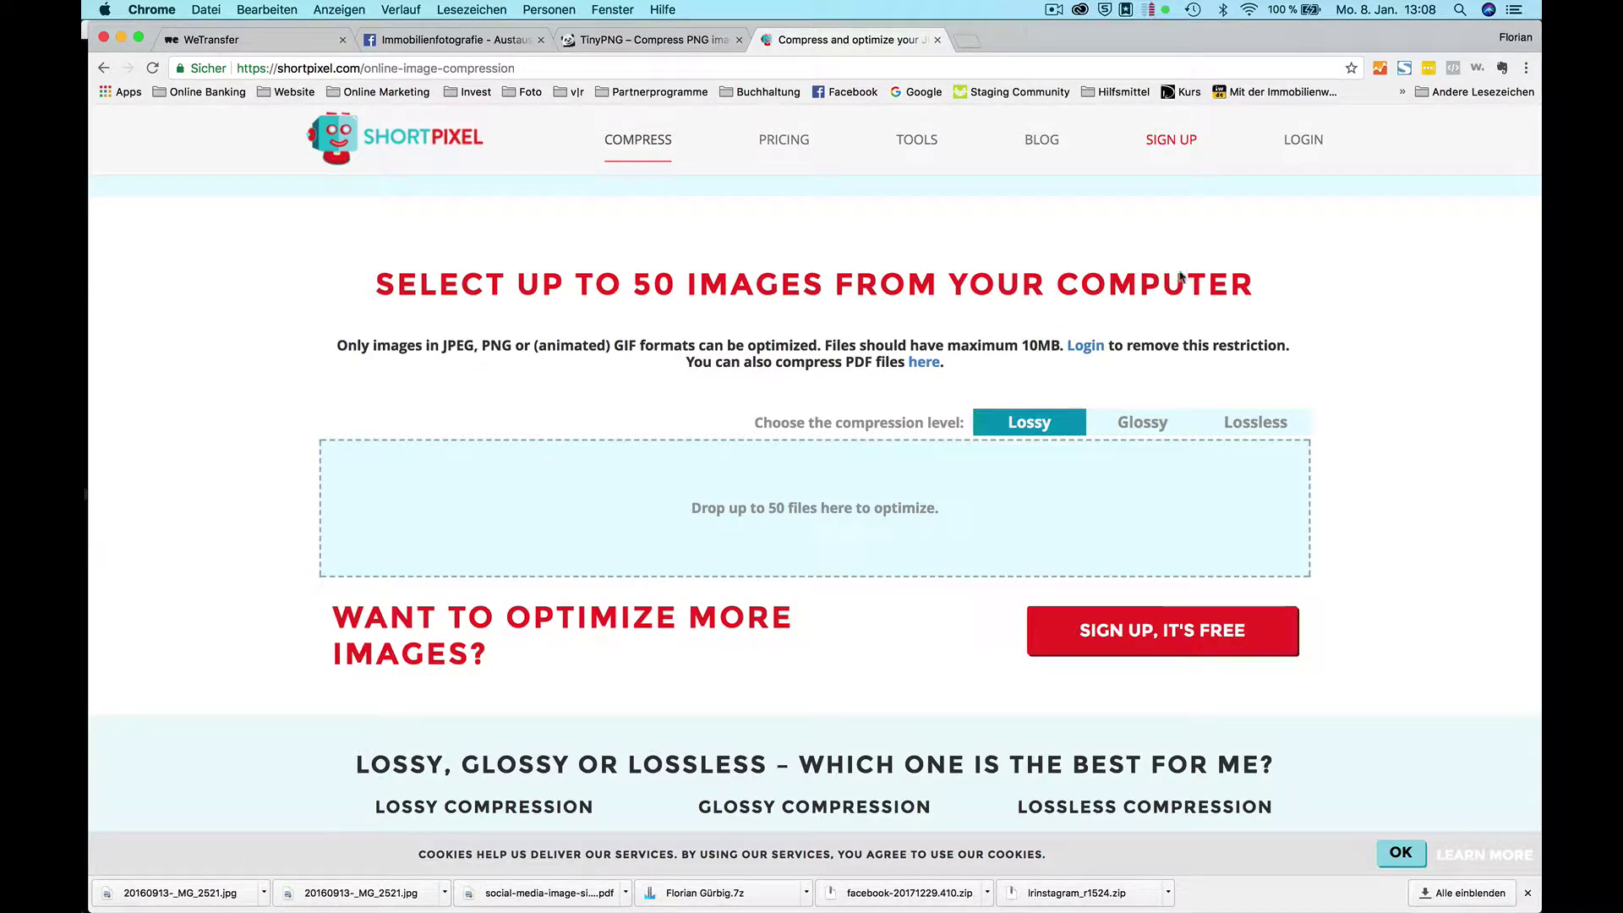
# Upload 01_kamera.jpg from the Test folder at Lossy level, then select 03_shortpixel.jpg.
pyautogui.moveTo(421, 895)
pyautogui.click(429, 879)
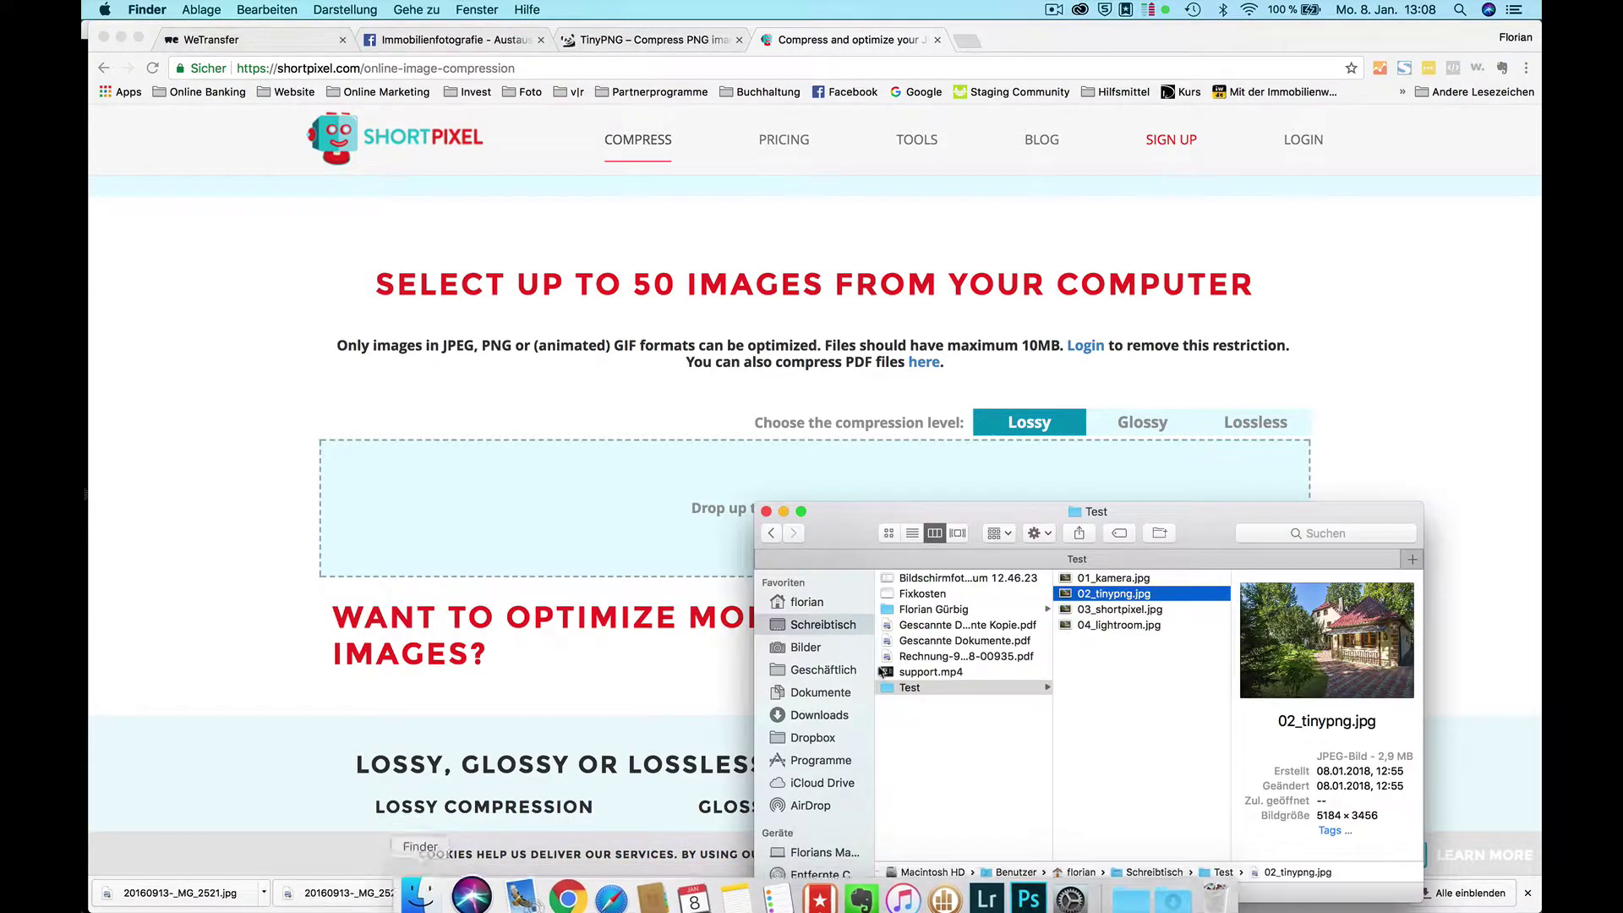
pyautogui.click(1113, 581)
pyautogui.moveTo(1119, 581)
pyautogui.mouseDown()
pyautogui.moveTo(652, 532)
pyautogui.moveTo(671, 526)
pyautogui.mouseUp()
pyautogui.click(290, 472)
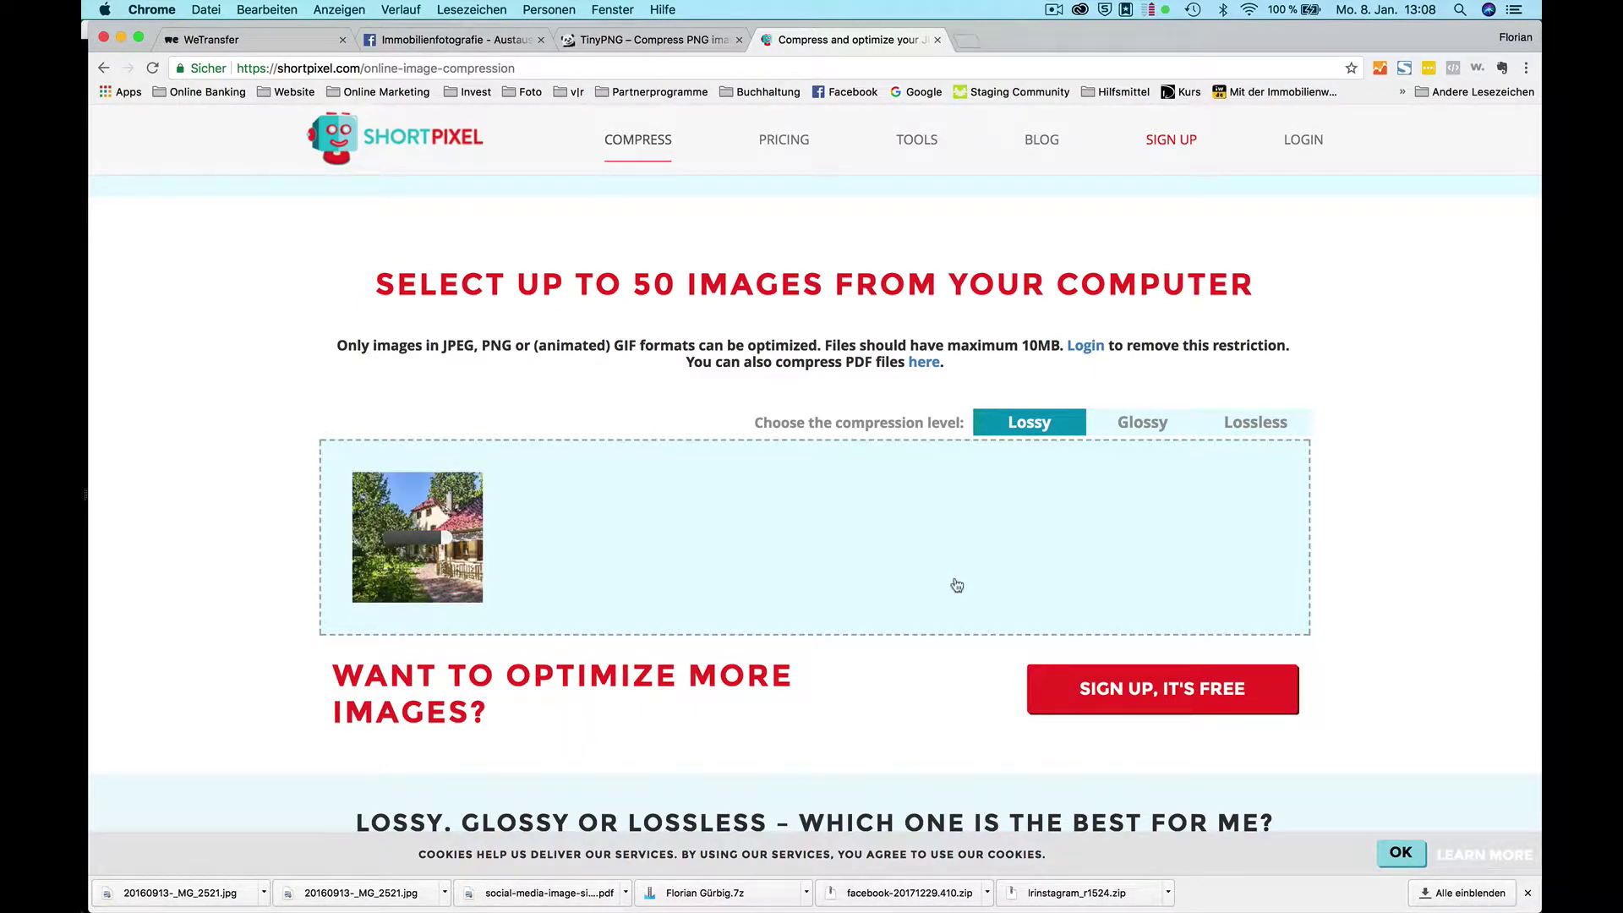
pyautogui.click(399, 886)
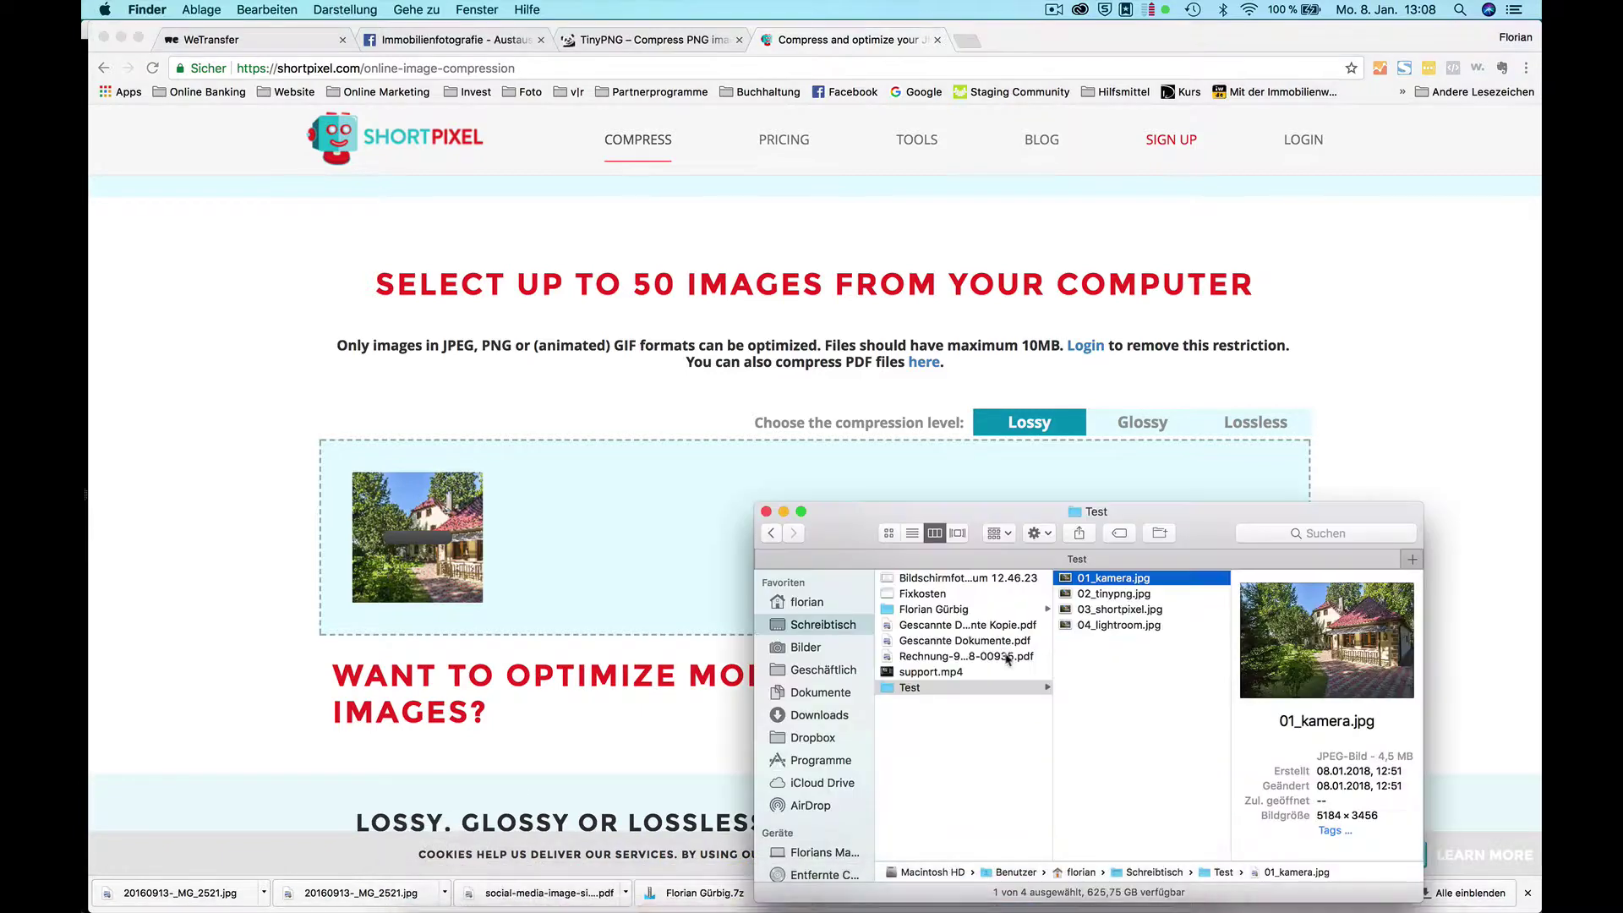
pyautogui.click(1115, 612)
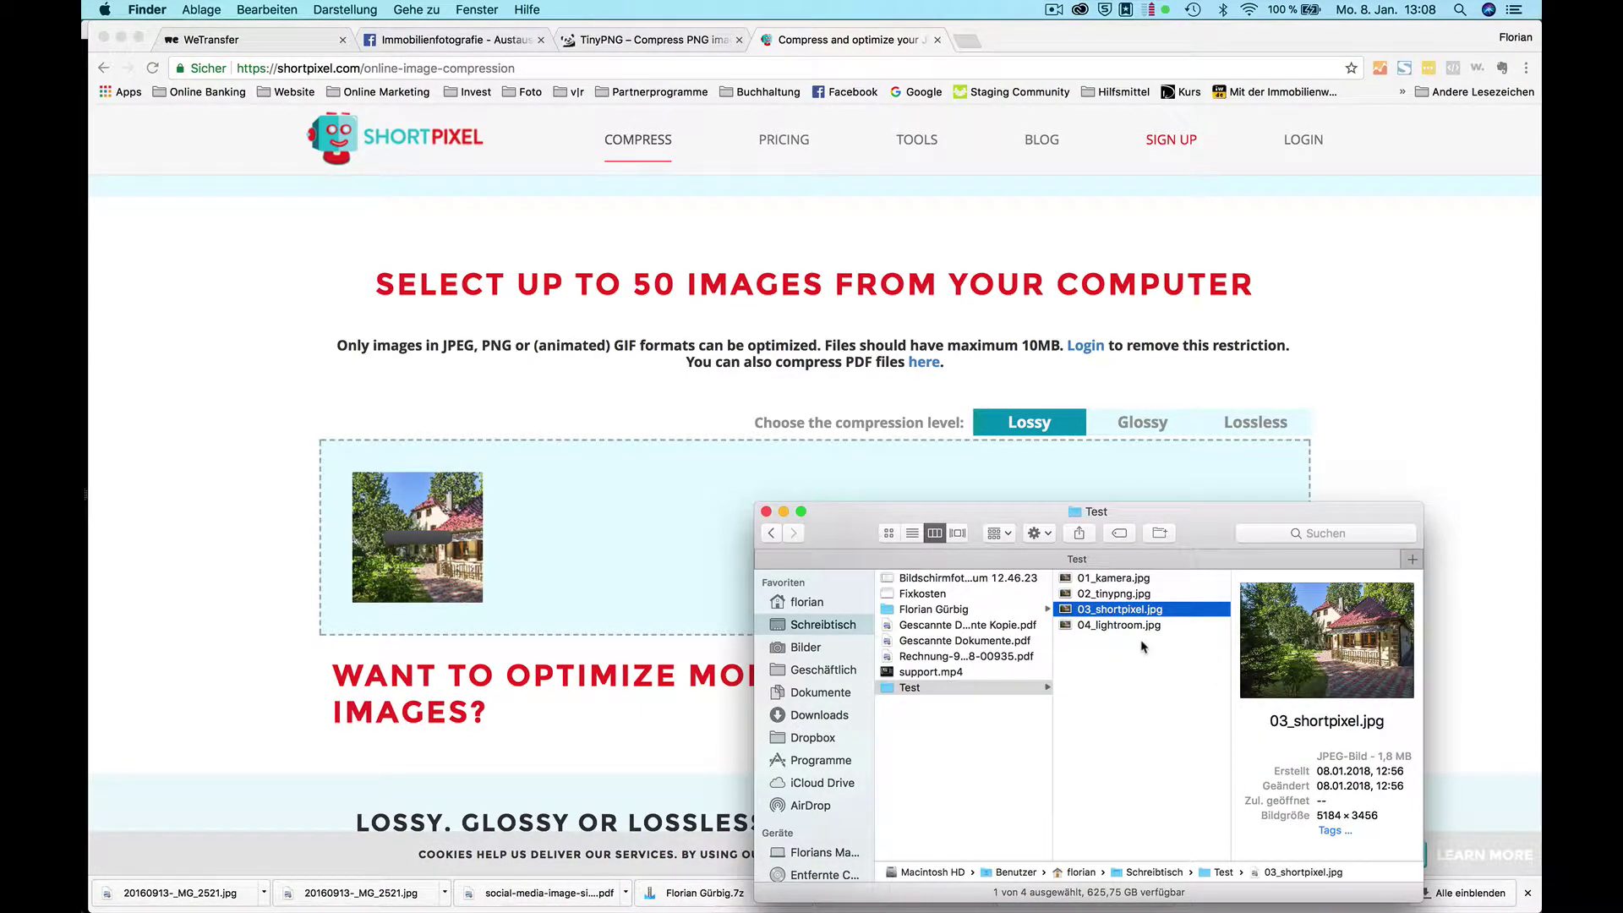
pyautogui.press('space')
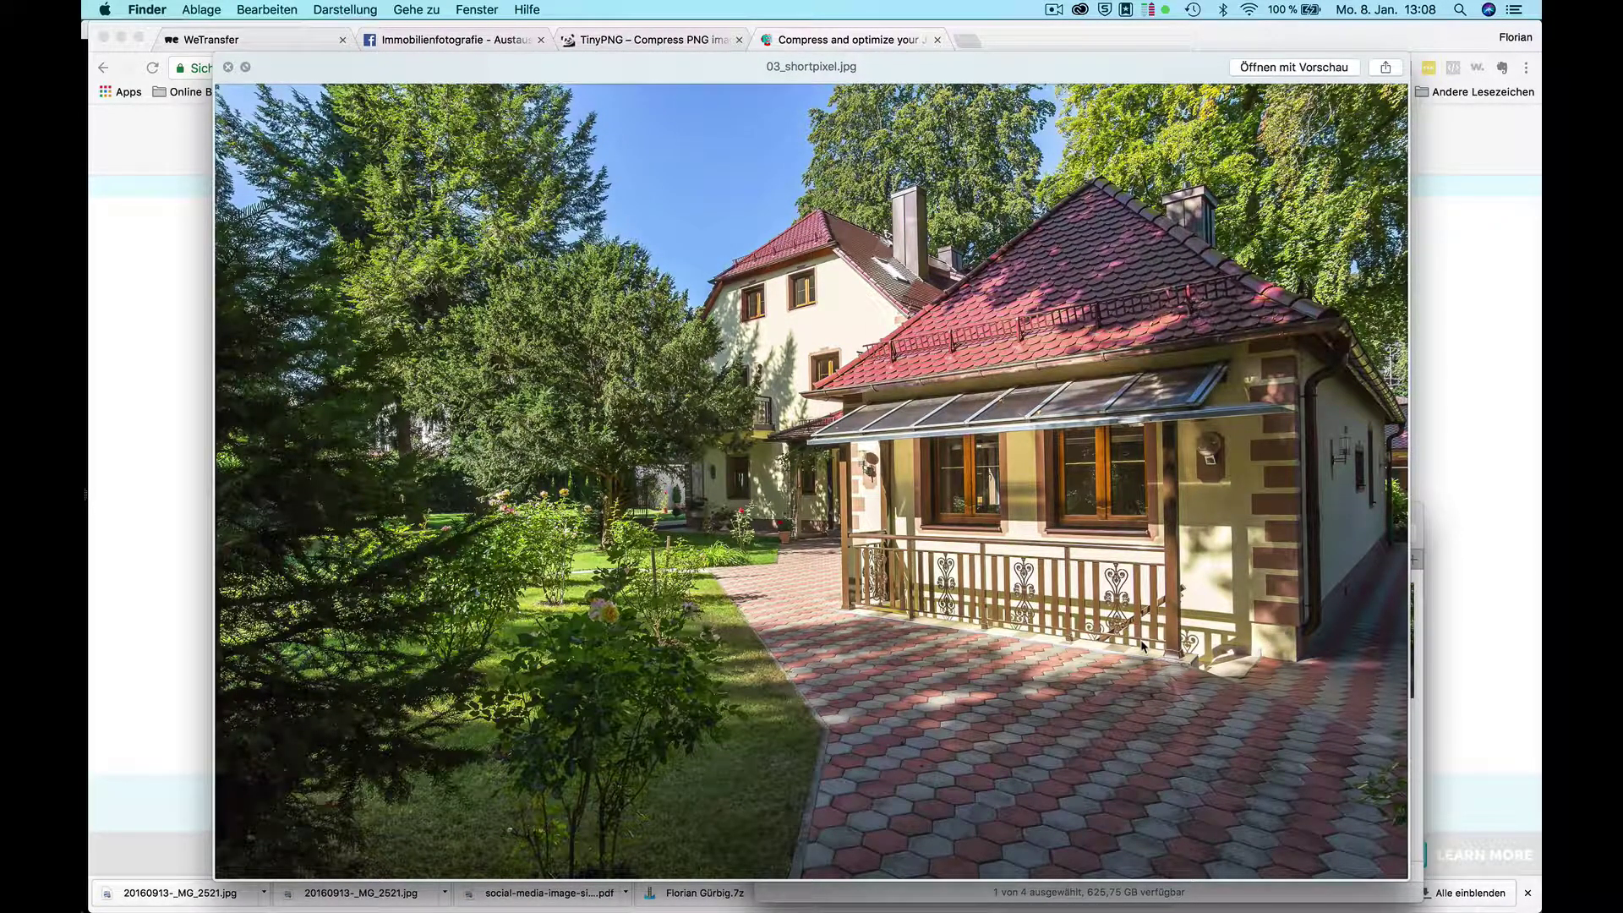
pyautogui.press('Up')
pyautogui.press('Down')
pyautogui.press('Up')
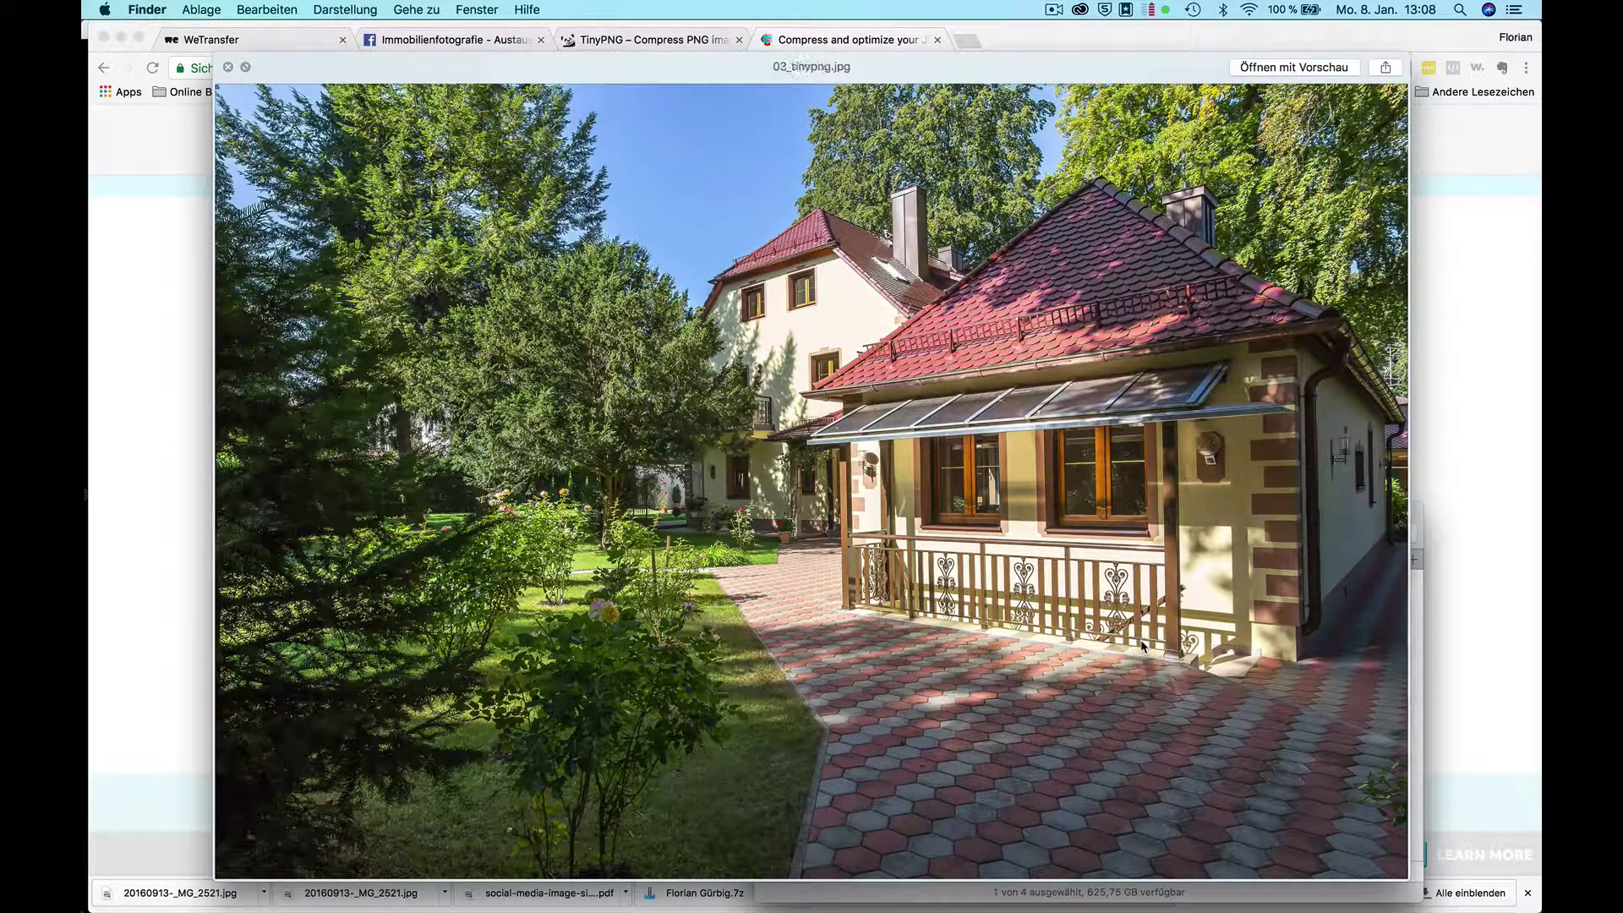
pyautogui.press('Down')
pyautogui.press('Up')
pyautogui.press('Up')
pyautogui.press('Down')
pyautogui.press('Down')
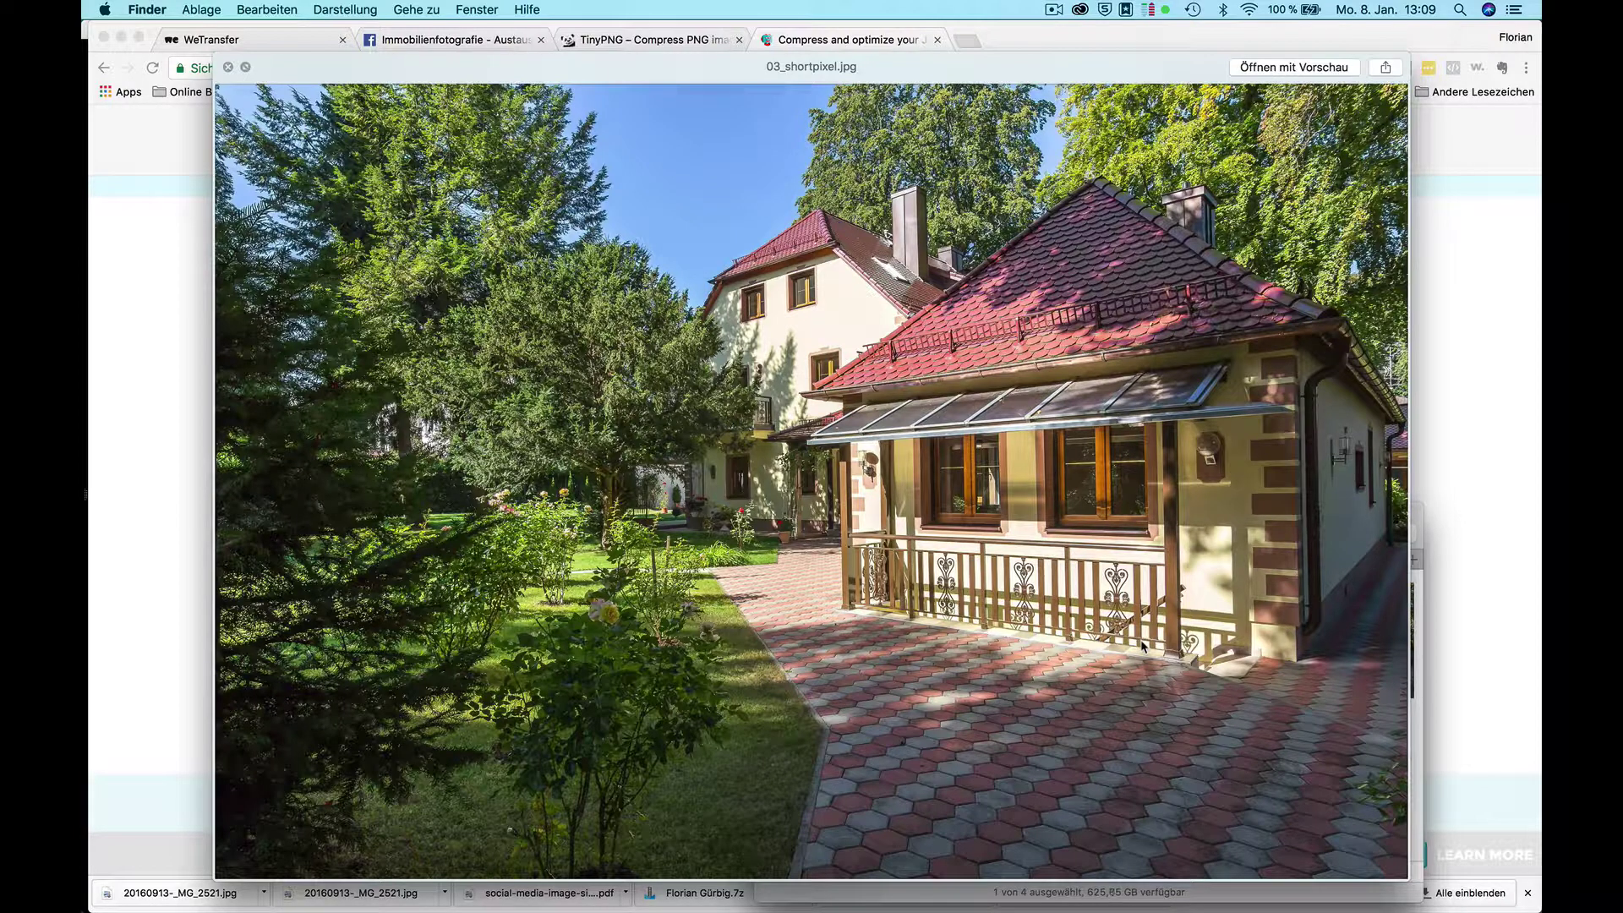
pyautogui.press('space')
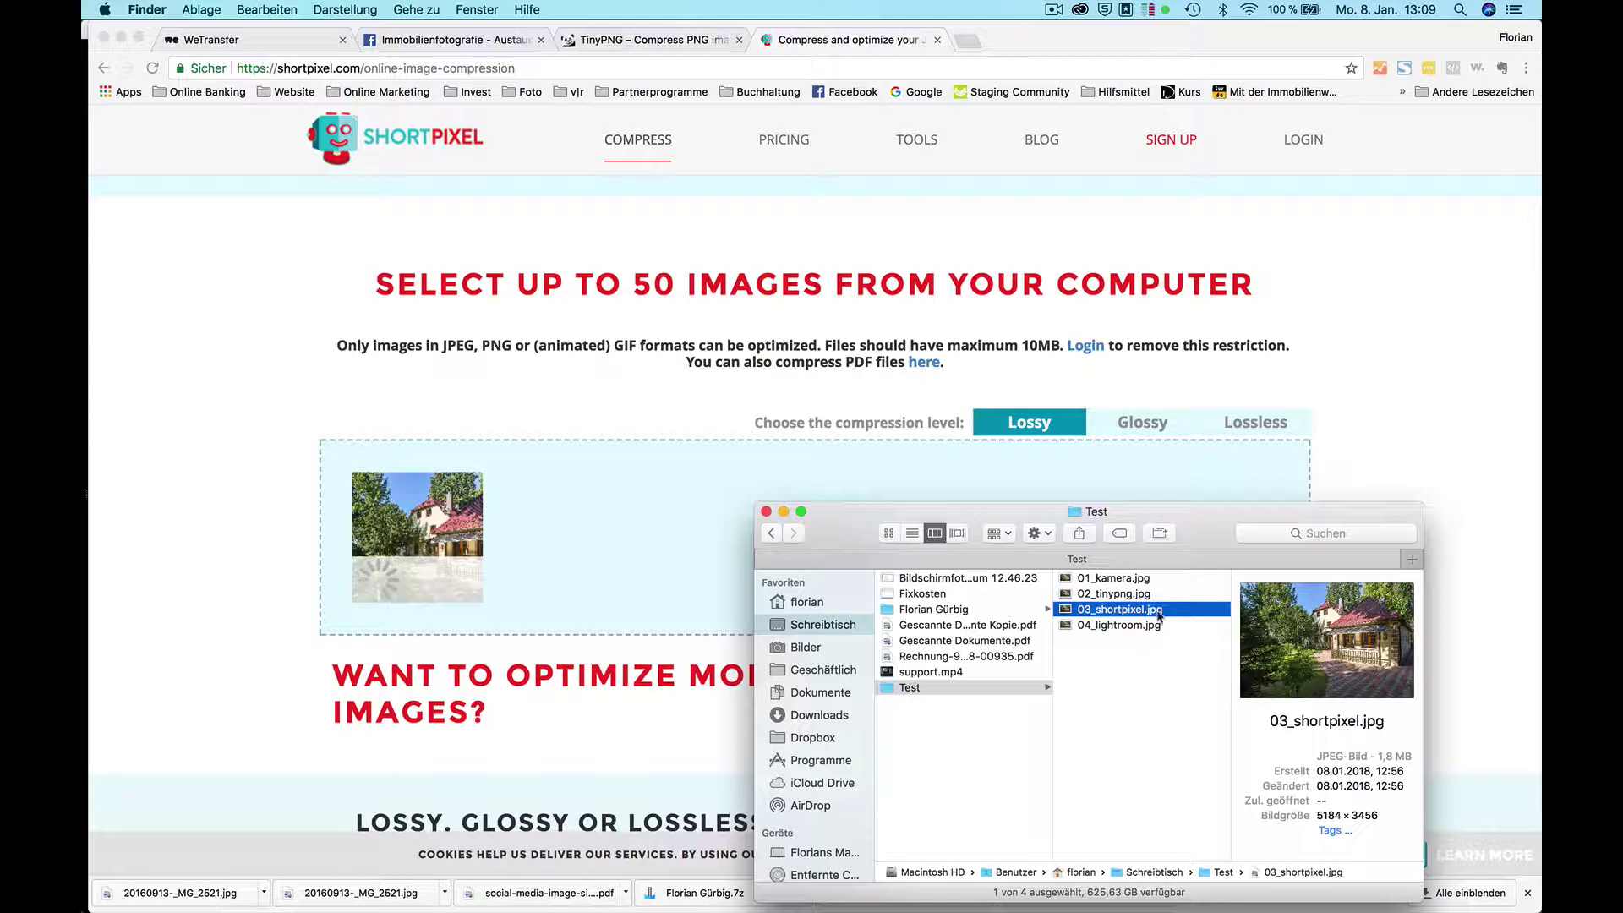
# Bring ShortPixel forward to see 01_kamera.jpg shrunk 59%, from 4.5 MB to 1.8 MB.
pyautogui.click(1475, 431)
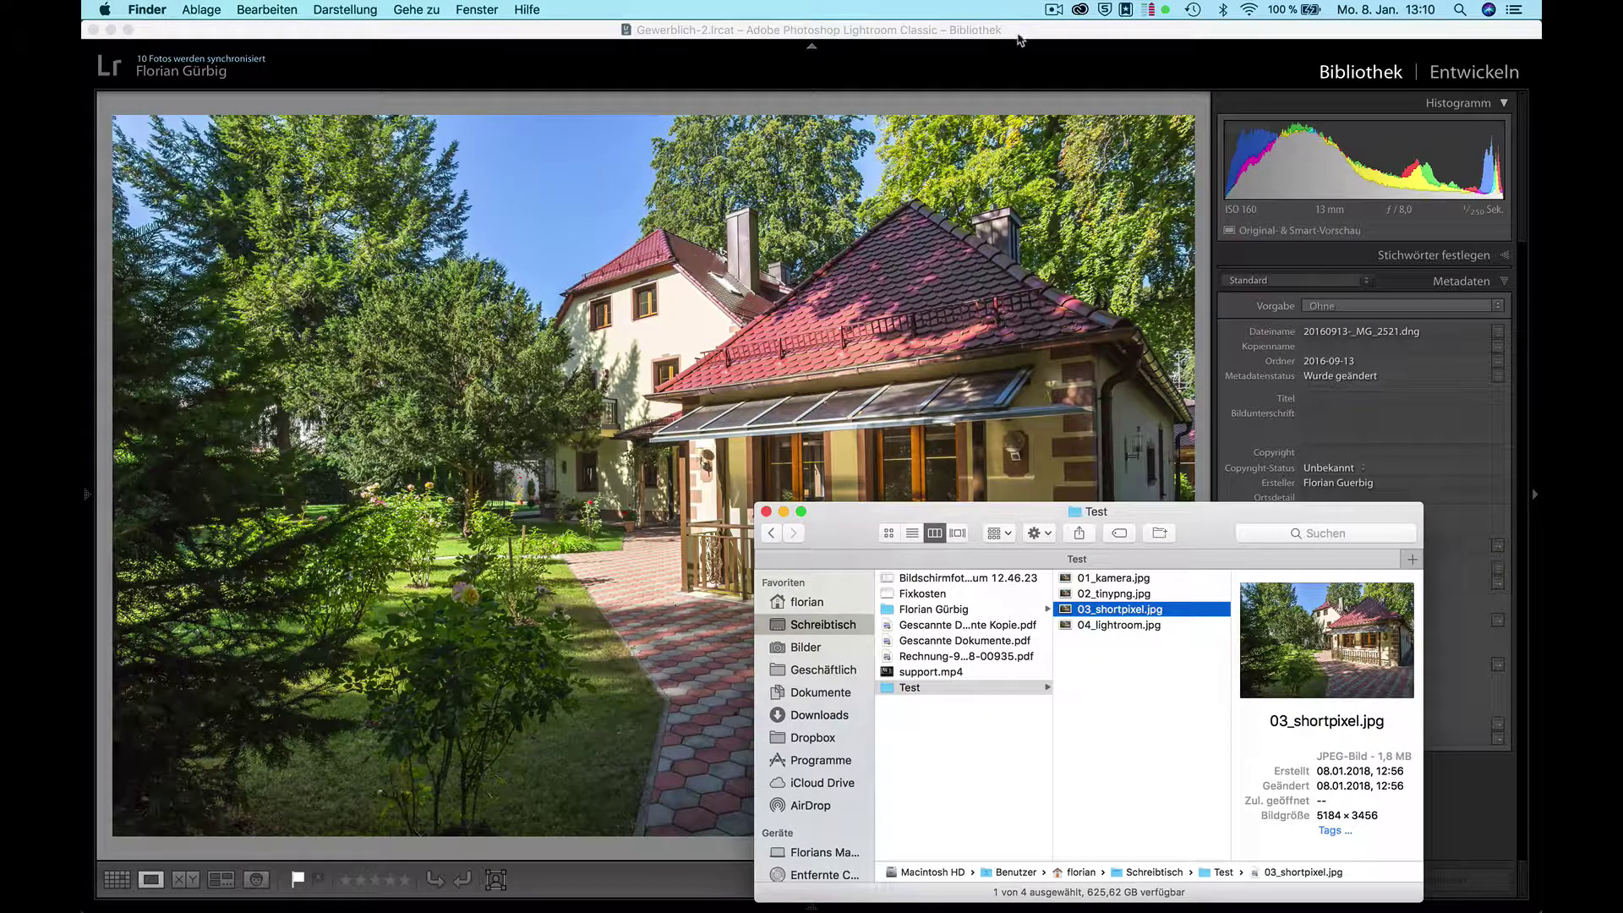
# Bring Lightroom's Library view of 20160913-_MG_2521.dng to the front and pin the left panel open.
pyautogui.moveTo(783, 581)
pyautogui.click(1166, 34)
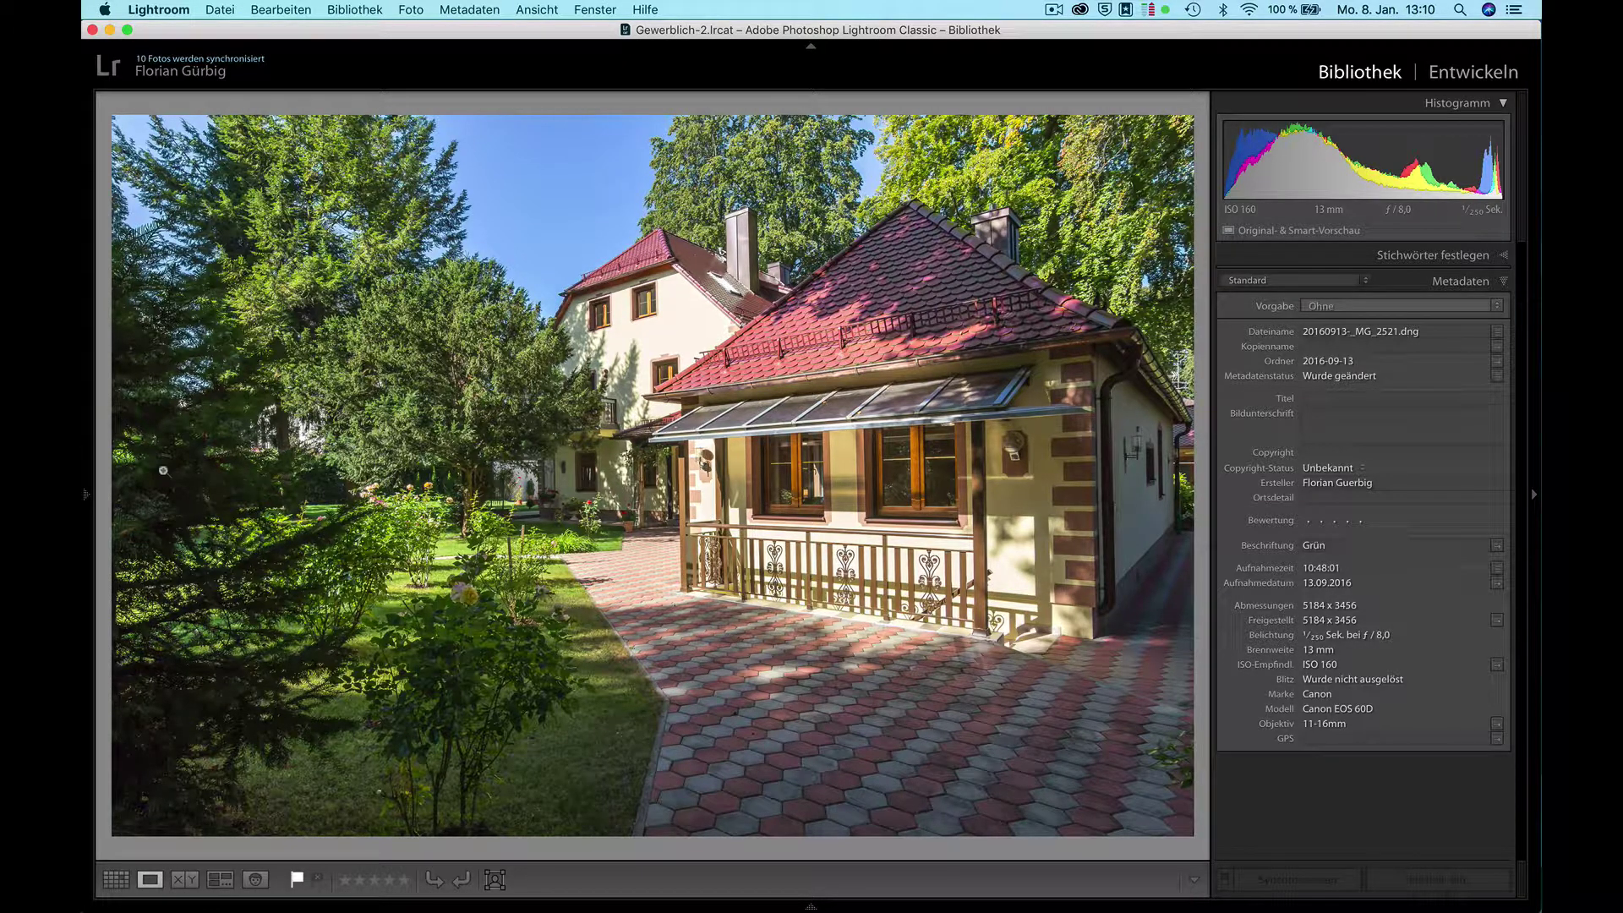
pyautogui.click(87, 499)
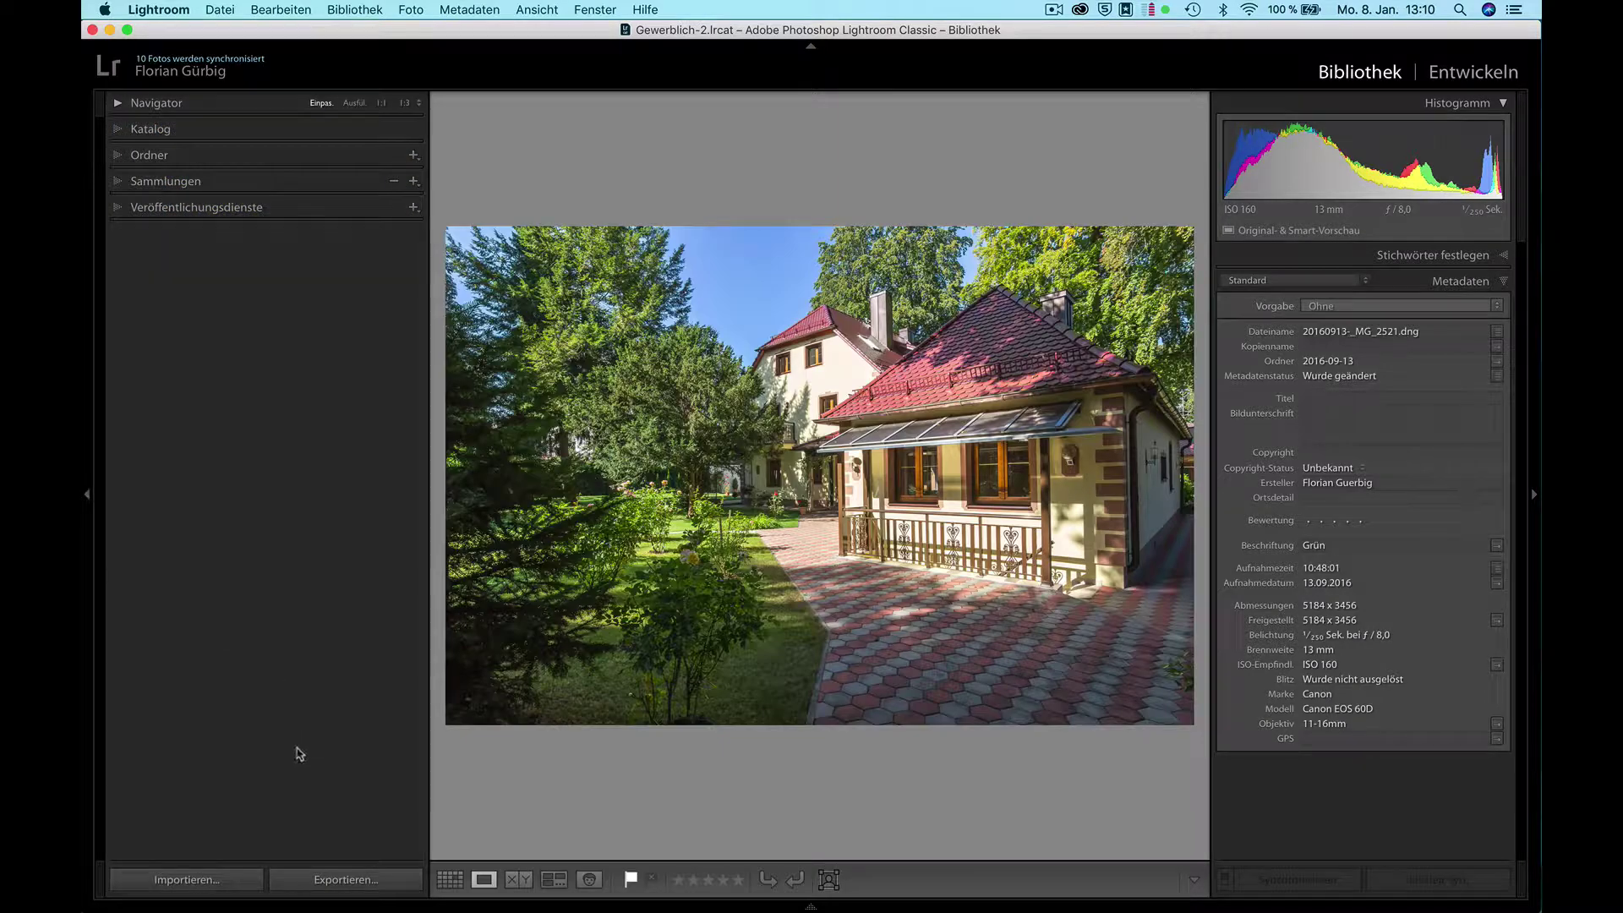
# Open the export dialog for the house photo, preset to JPEG quality 80, 1,280 px long edge.
pyautogui.click(351, 880)
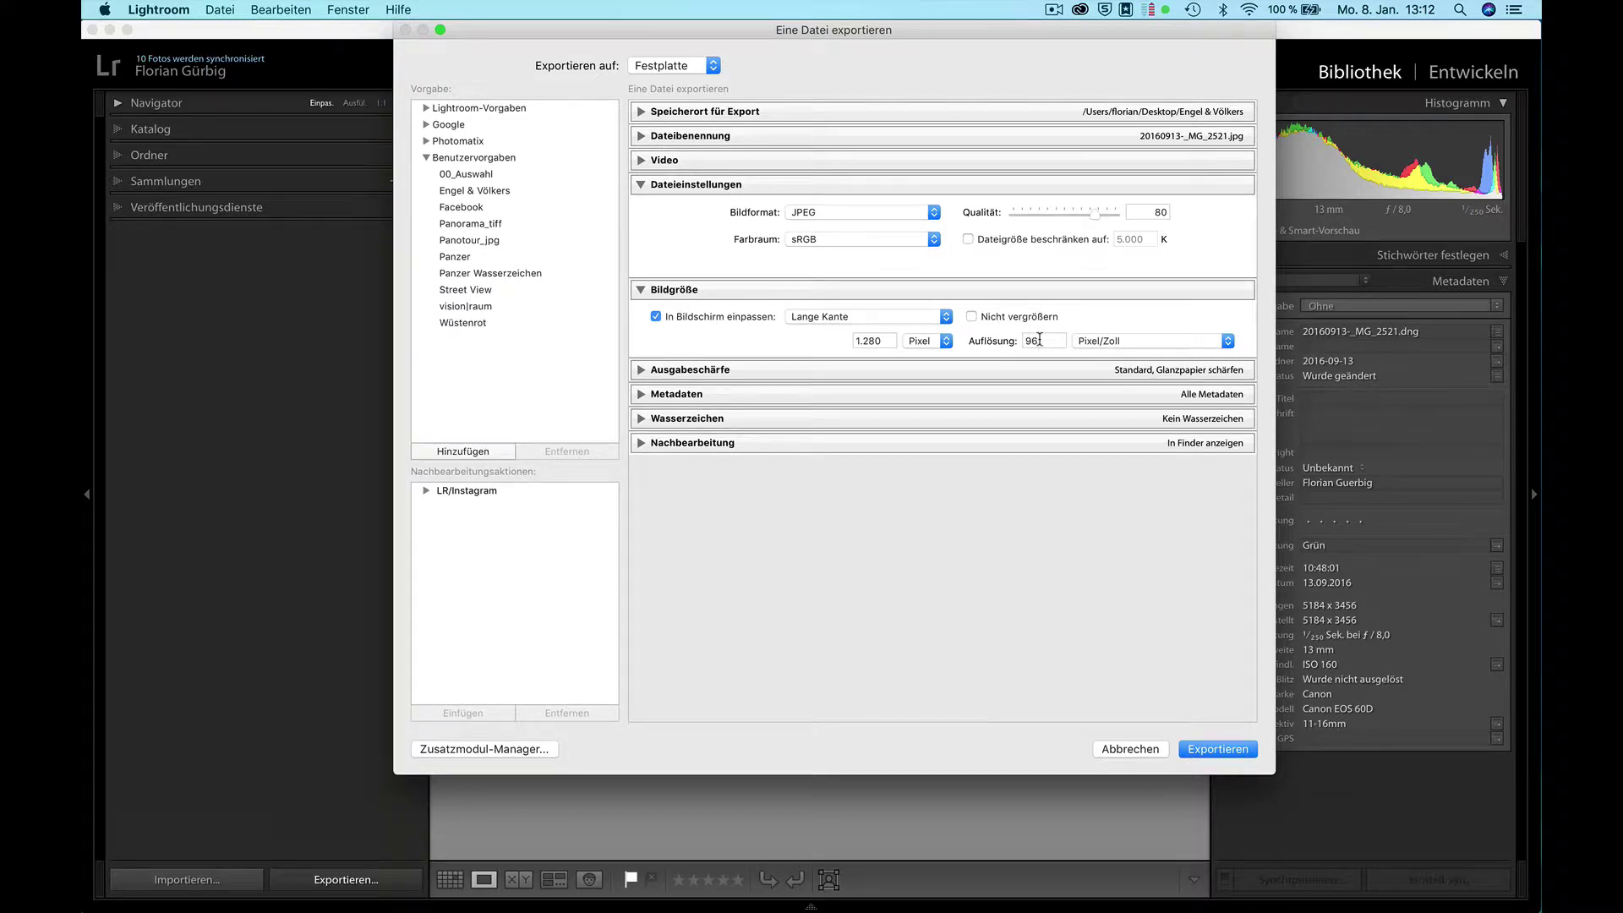
# Keep 96 ppi, export to the Desktop without a subfolder, and cancel the export dialog.
pyautogui.doubleClick(1033, 340)
pyautogui.press('Return')
pyautogui.click(640, 112)
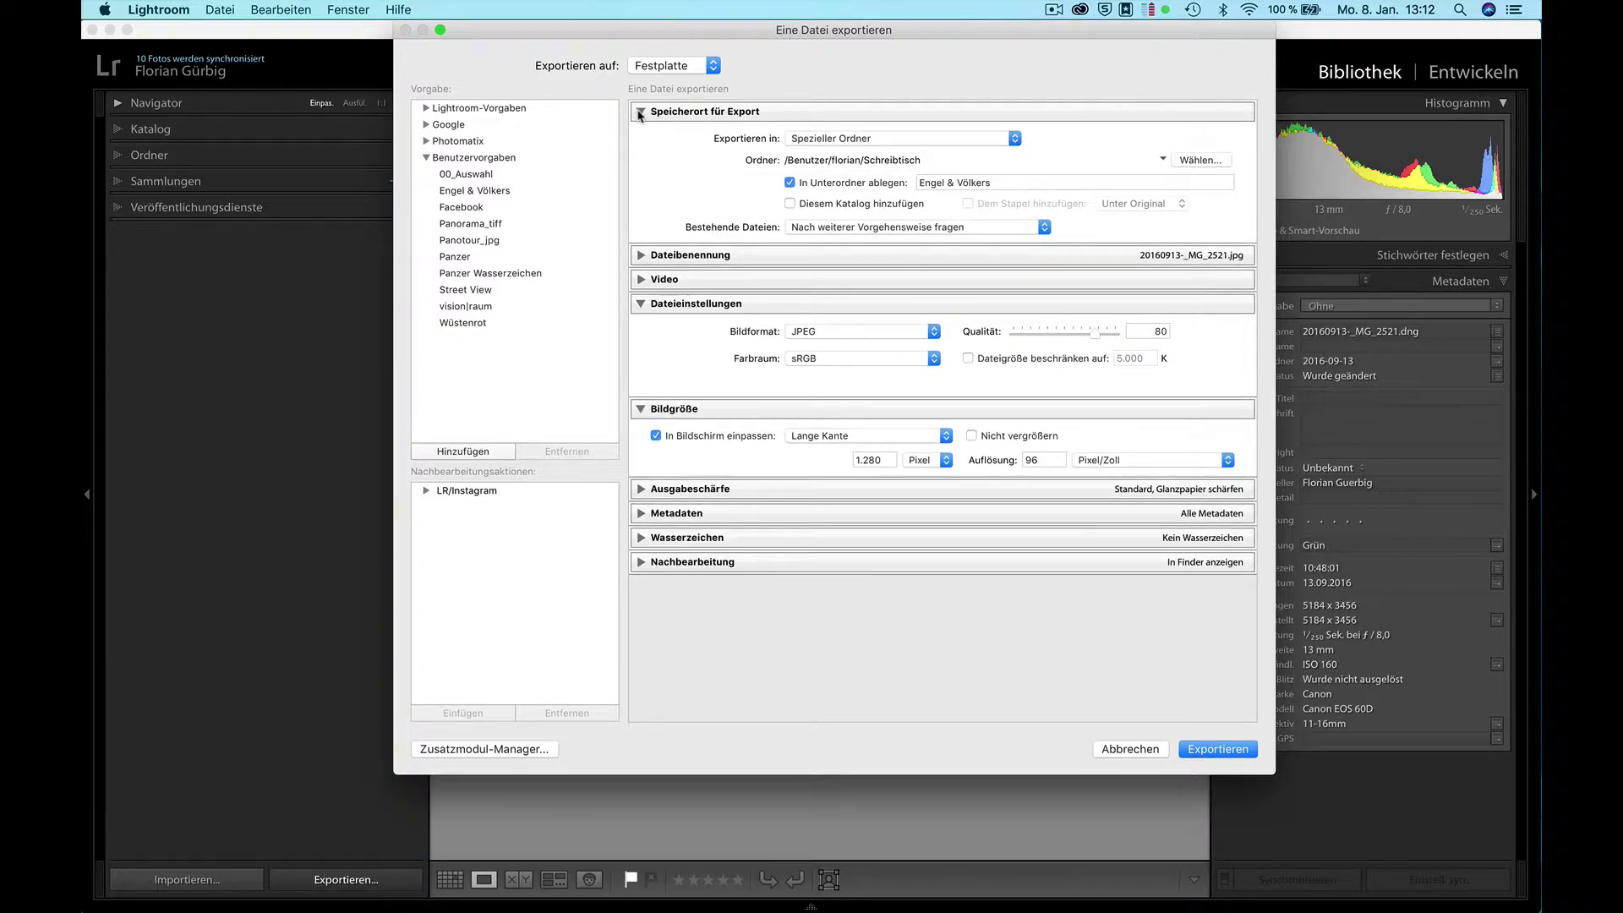
pyautogui.click(640, 112)
pyautogui.click(640, 112)
pyautogui.click(789, 183)
pyautogui.click(640, 112)
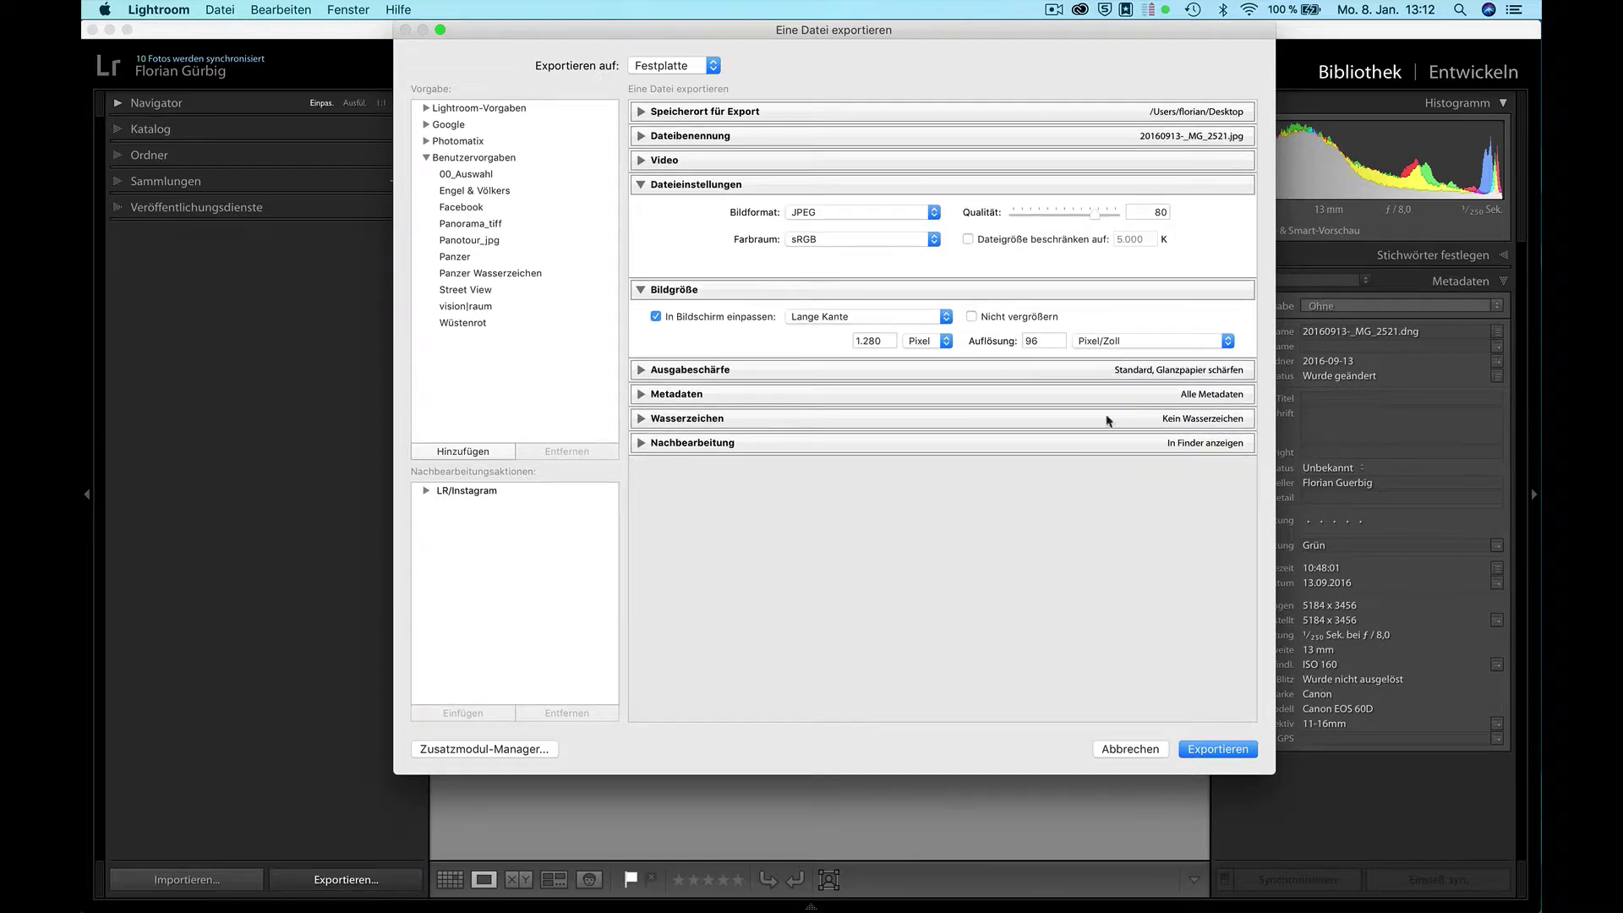
pyautogui.click(1143, 749)
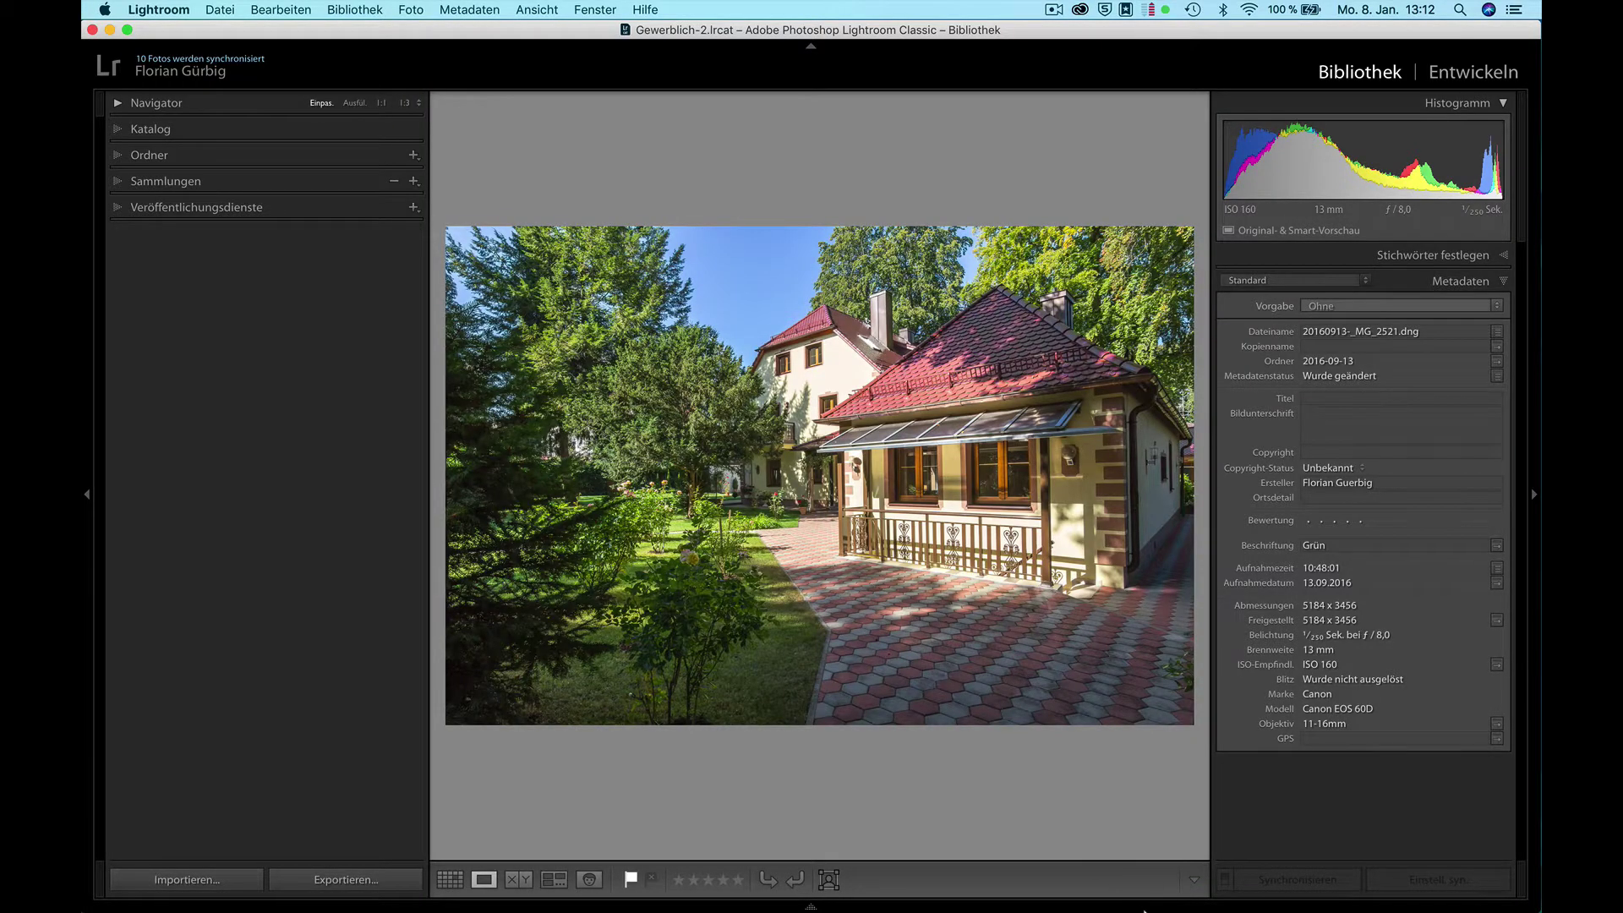
# Select 04_lightroom.jpg in the Test folder and compare it with 03_shortpixel.jpg in Quick Look.
pyautogui.click(425, 886)
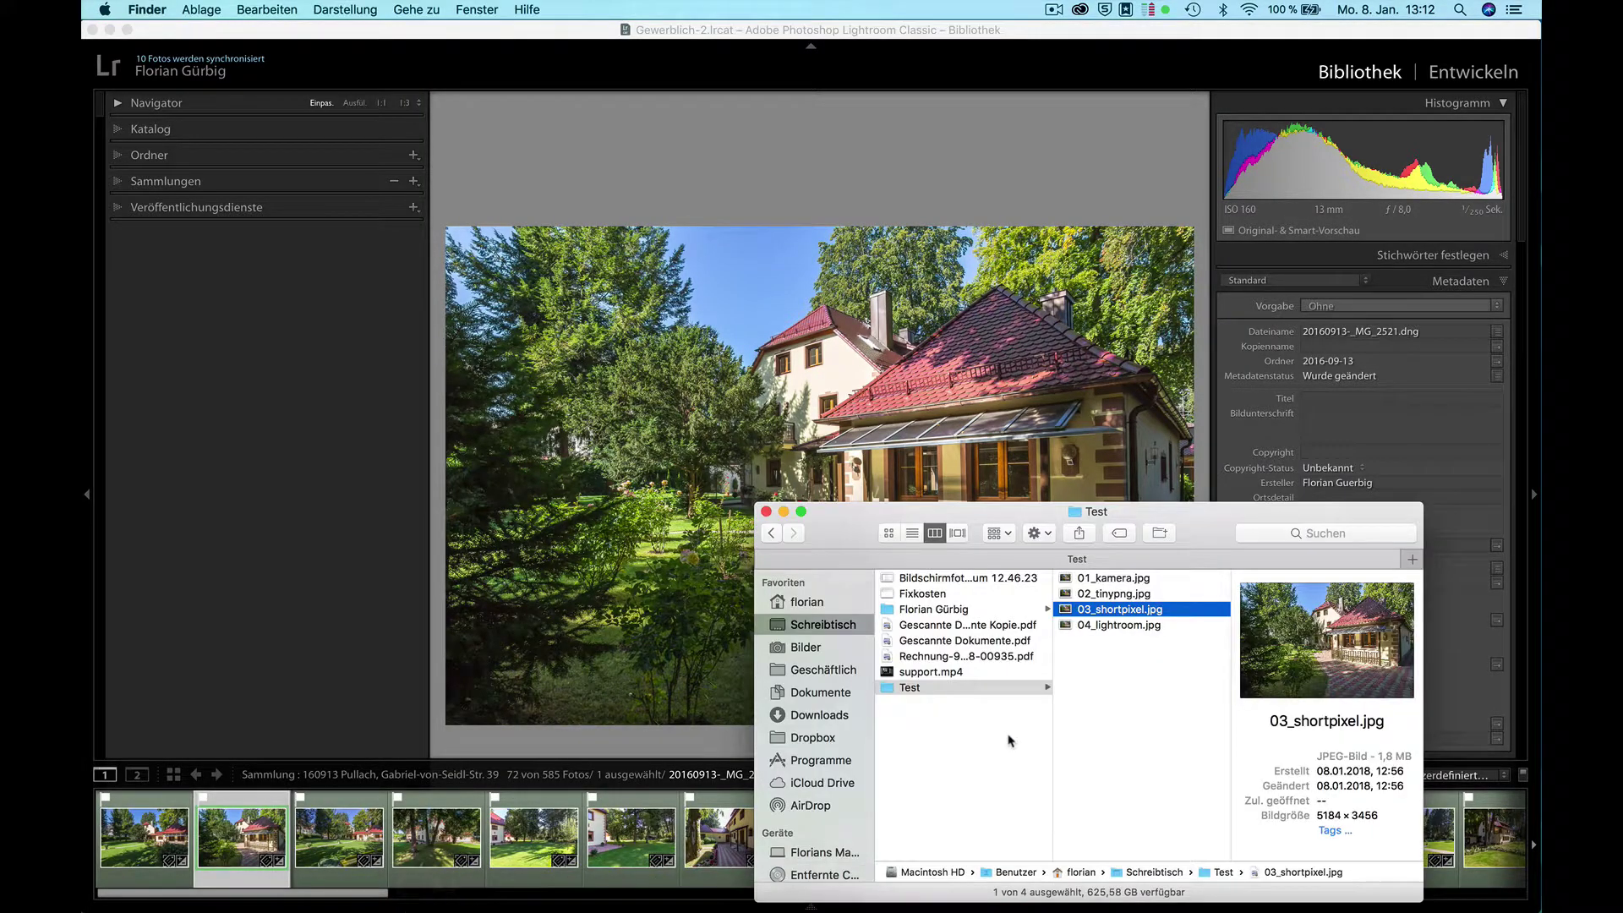
pyautogui.click(1114, 625)
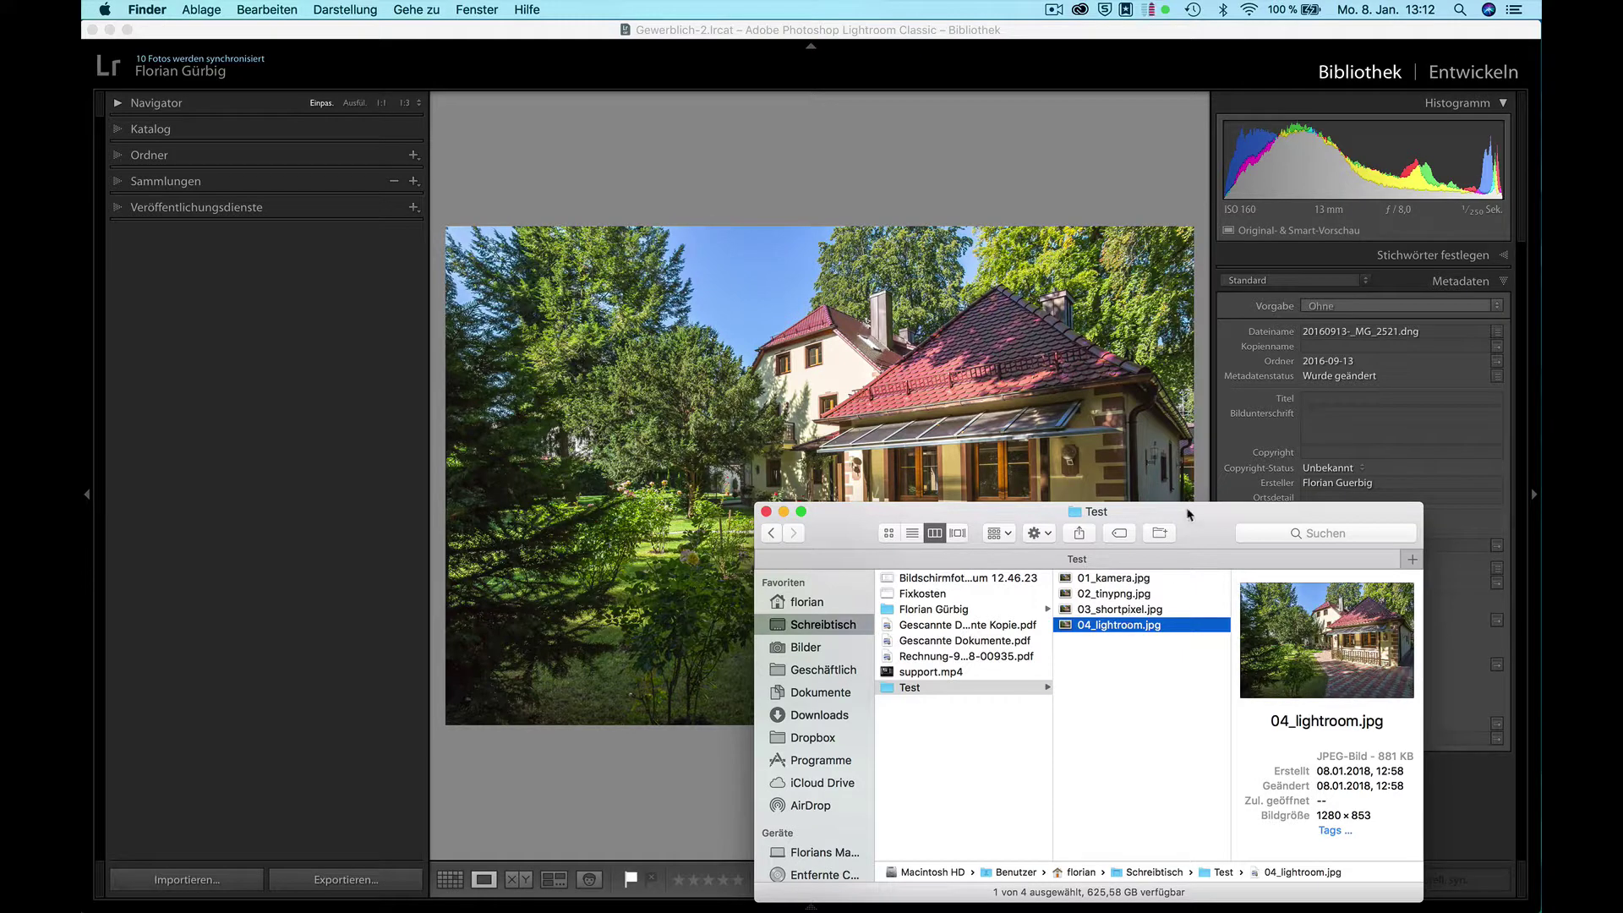
pyautogui.moveTo(1188, 517); pyautogui.dragTo(980, 284)
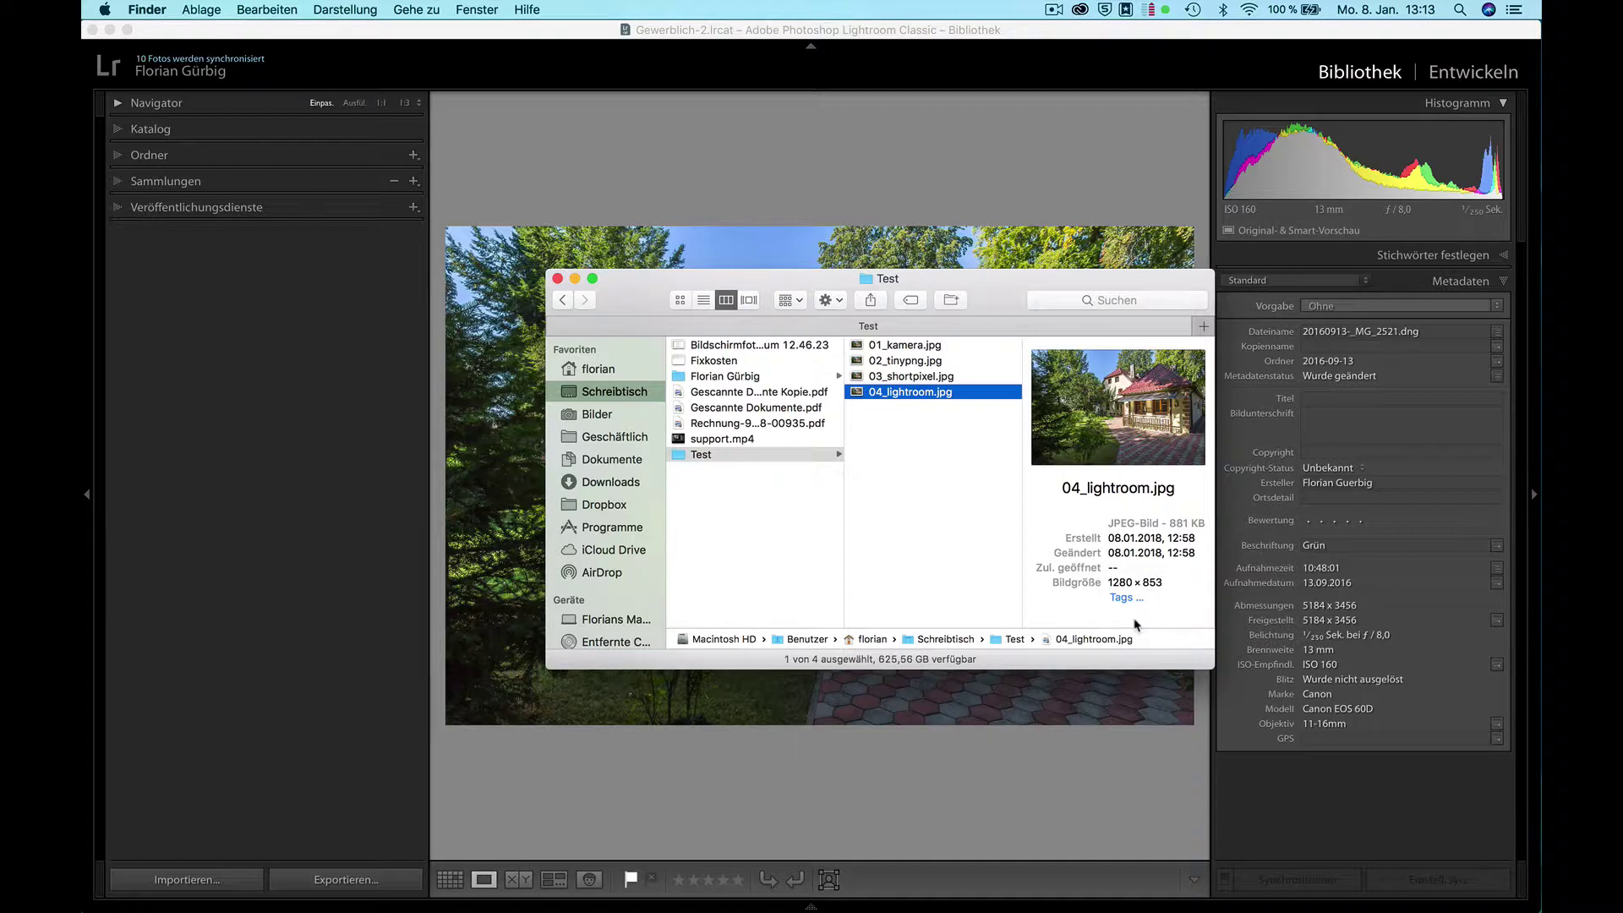
pyautogui.press('space')
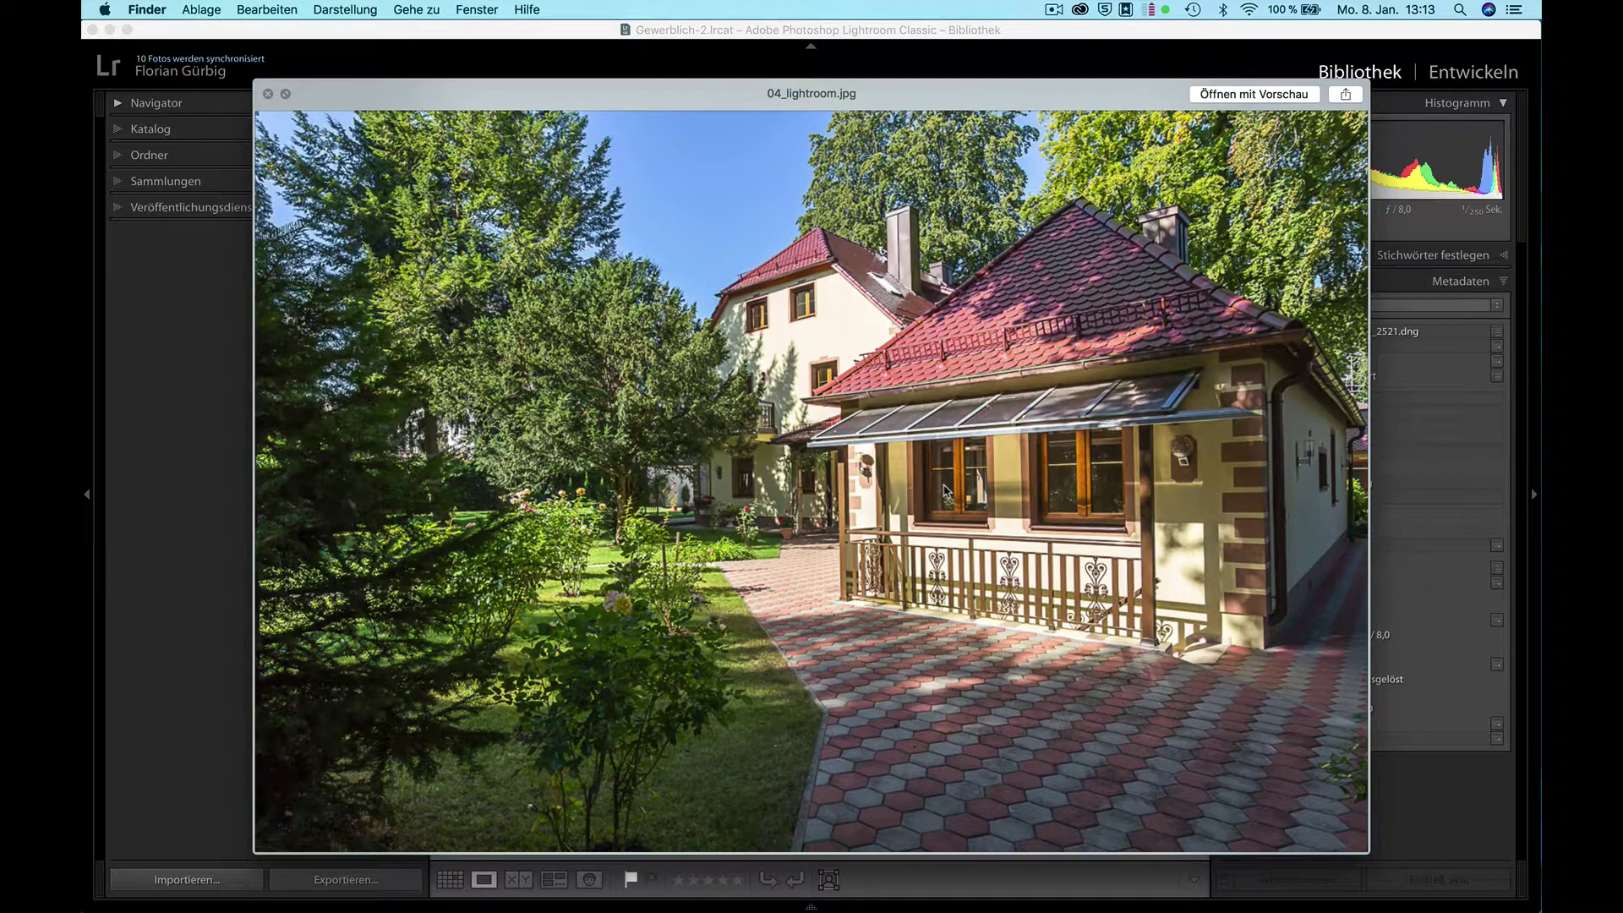
pyautogui.press('Up')
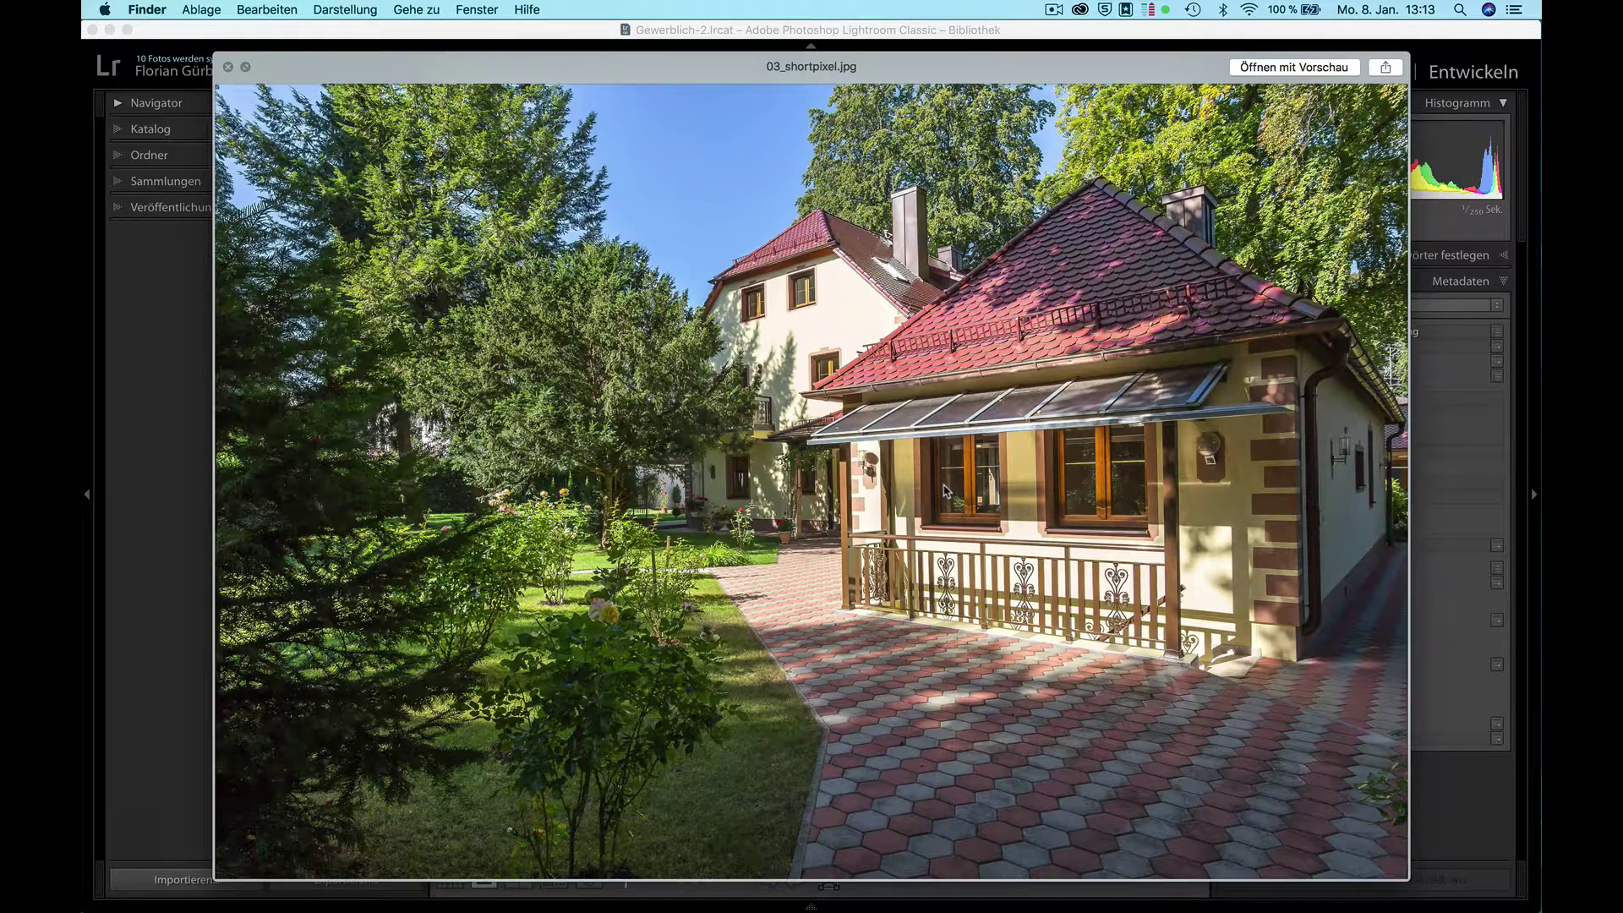
pyautogui.press('Down')
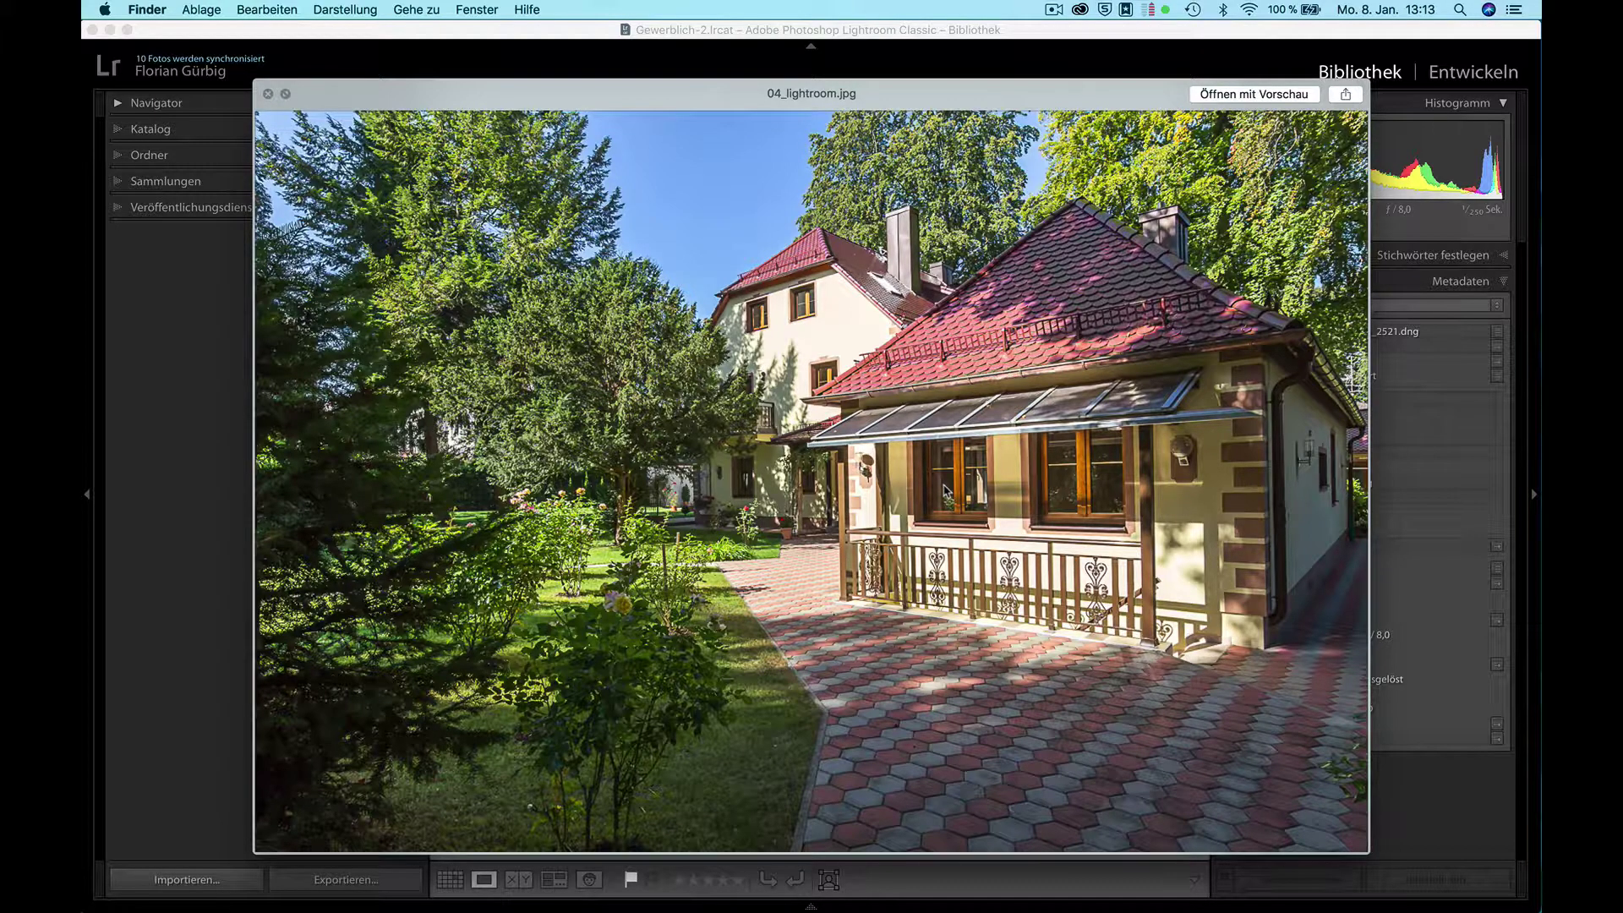
# Export the house photo from Lightroom as a JPEG at quality 60.
pyautogui.press('space')
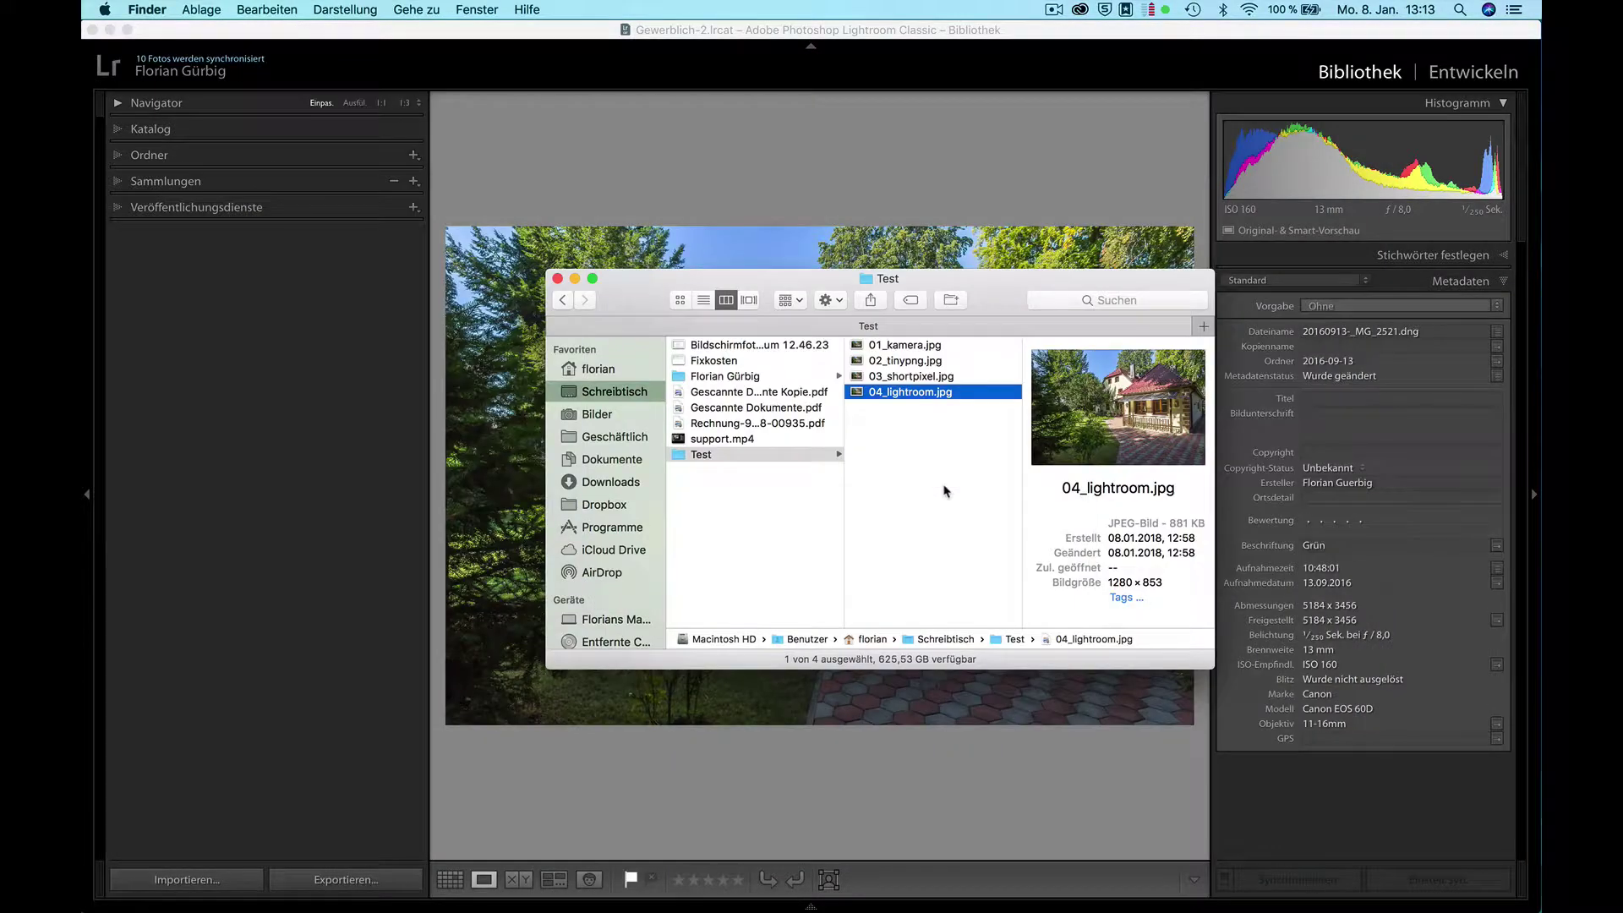
pyautogui.click(554, 218)
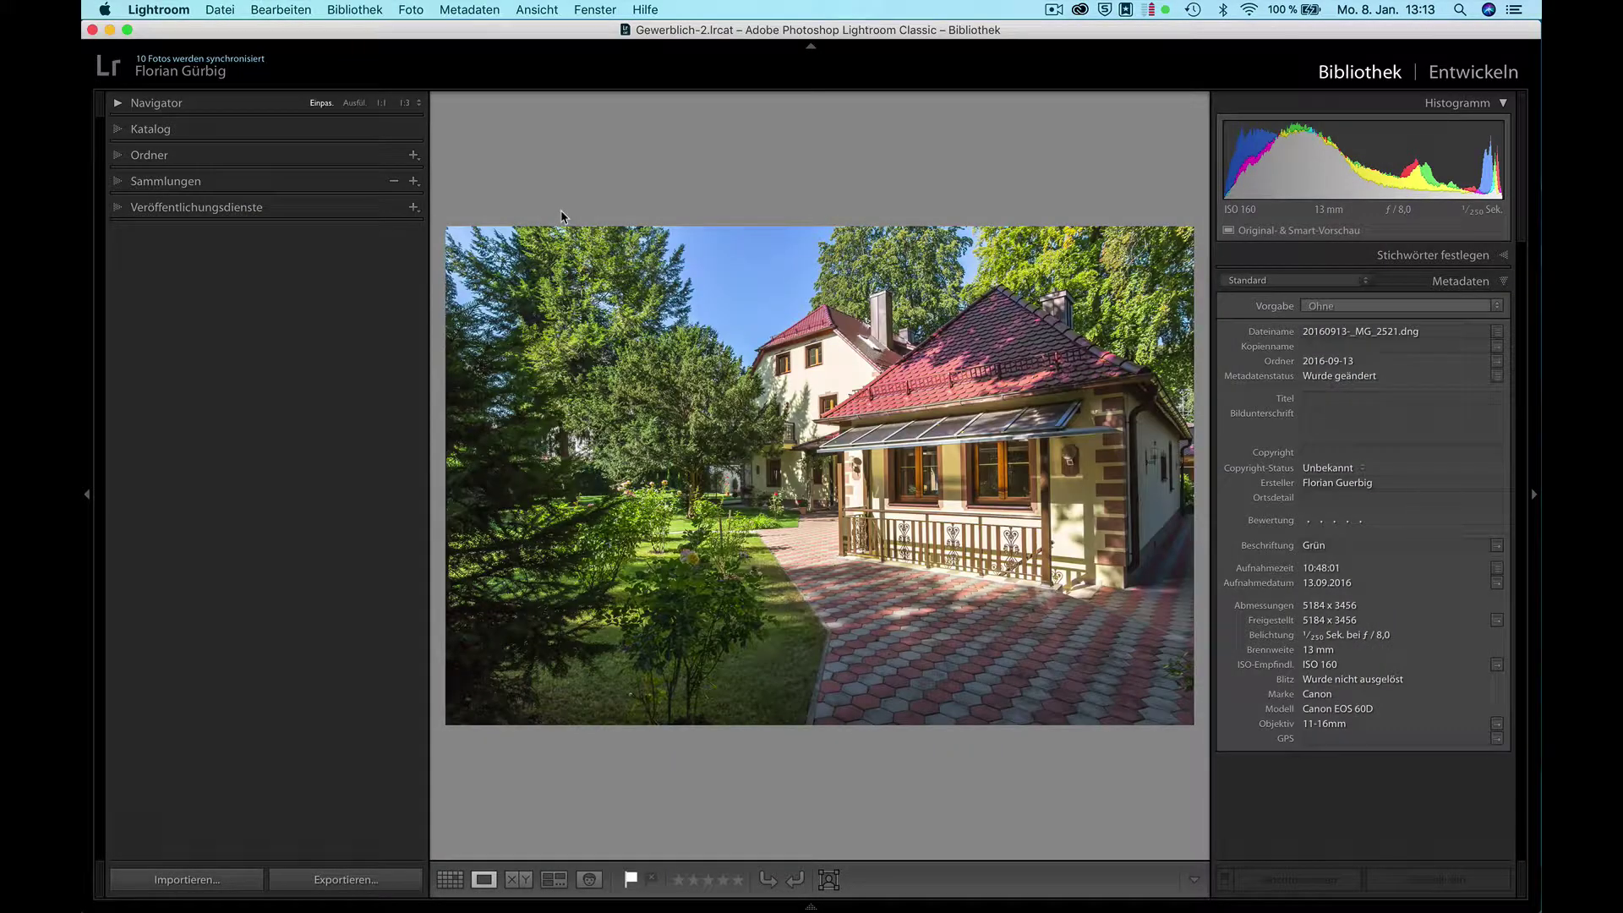
pyautogui.click(346, 879)
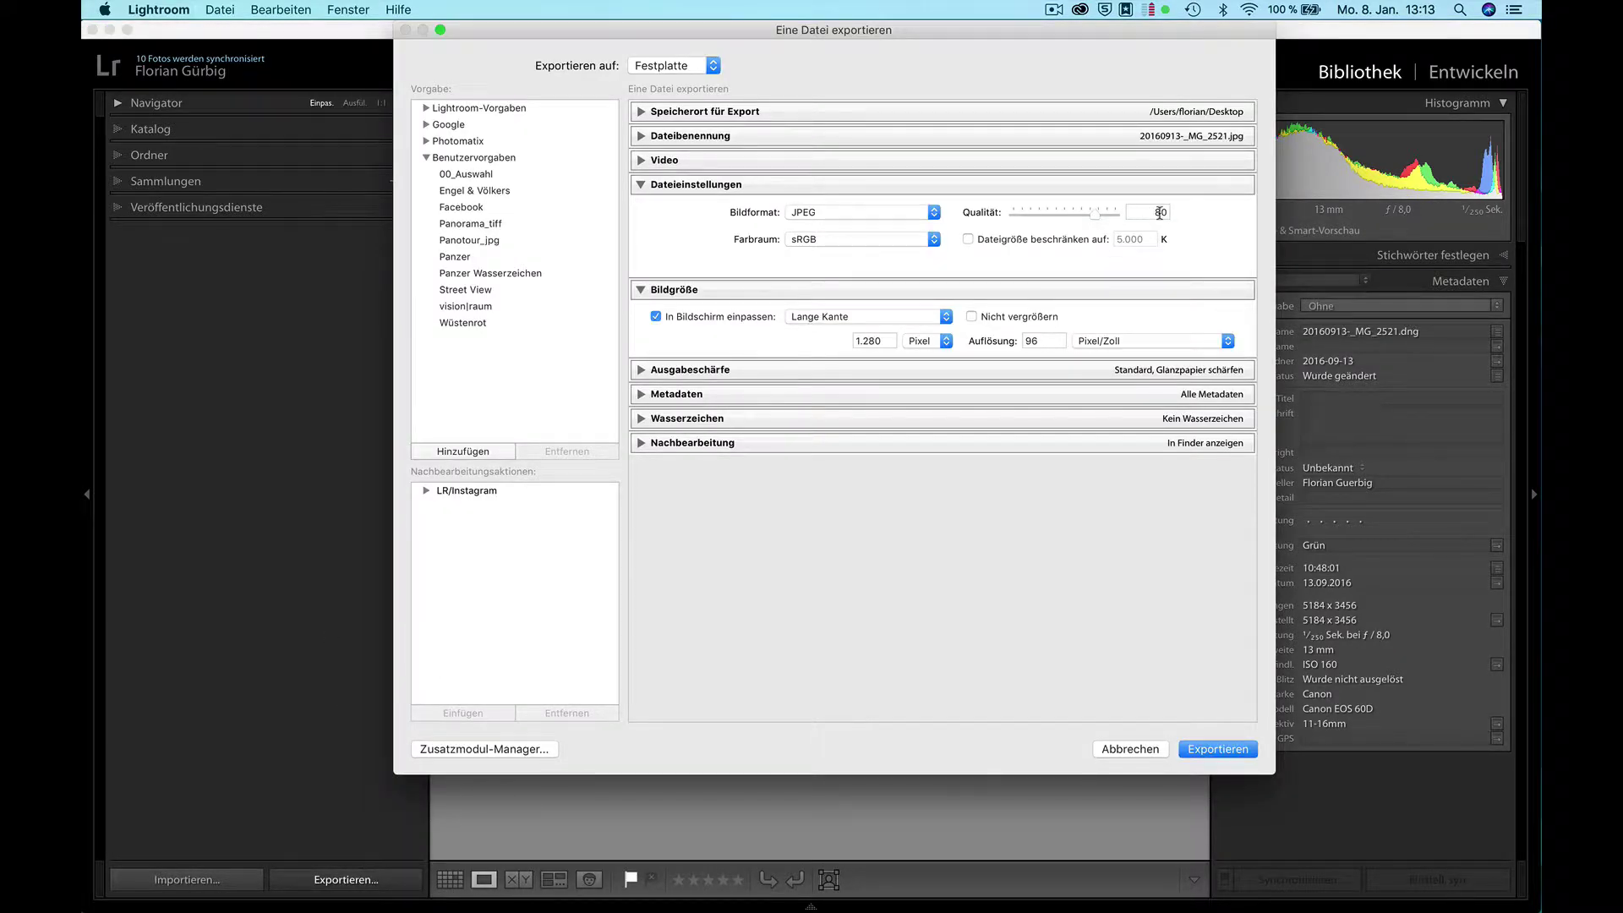
pyautogui.click(1160, 212)
pyautogui.write('60')
pyautogui.click(1233, 751)
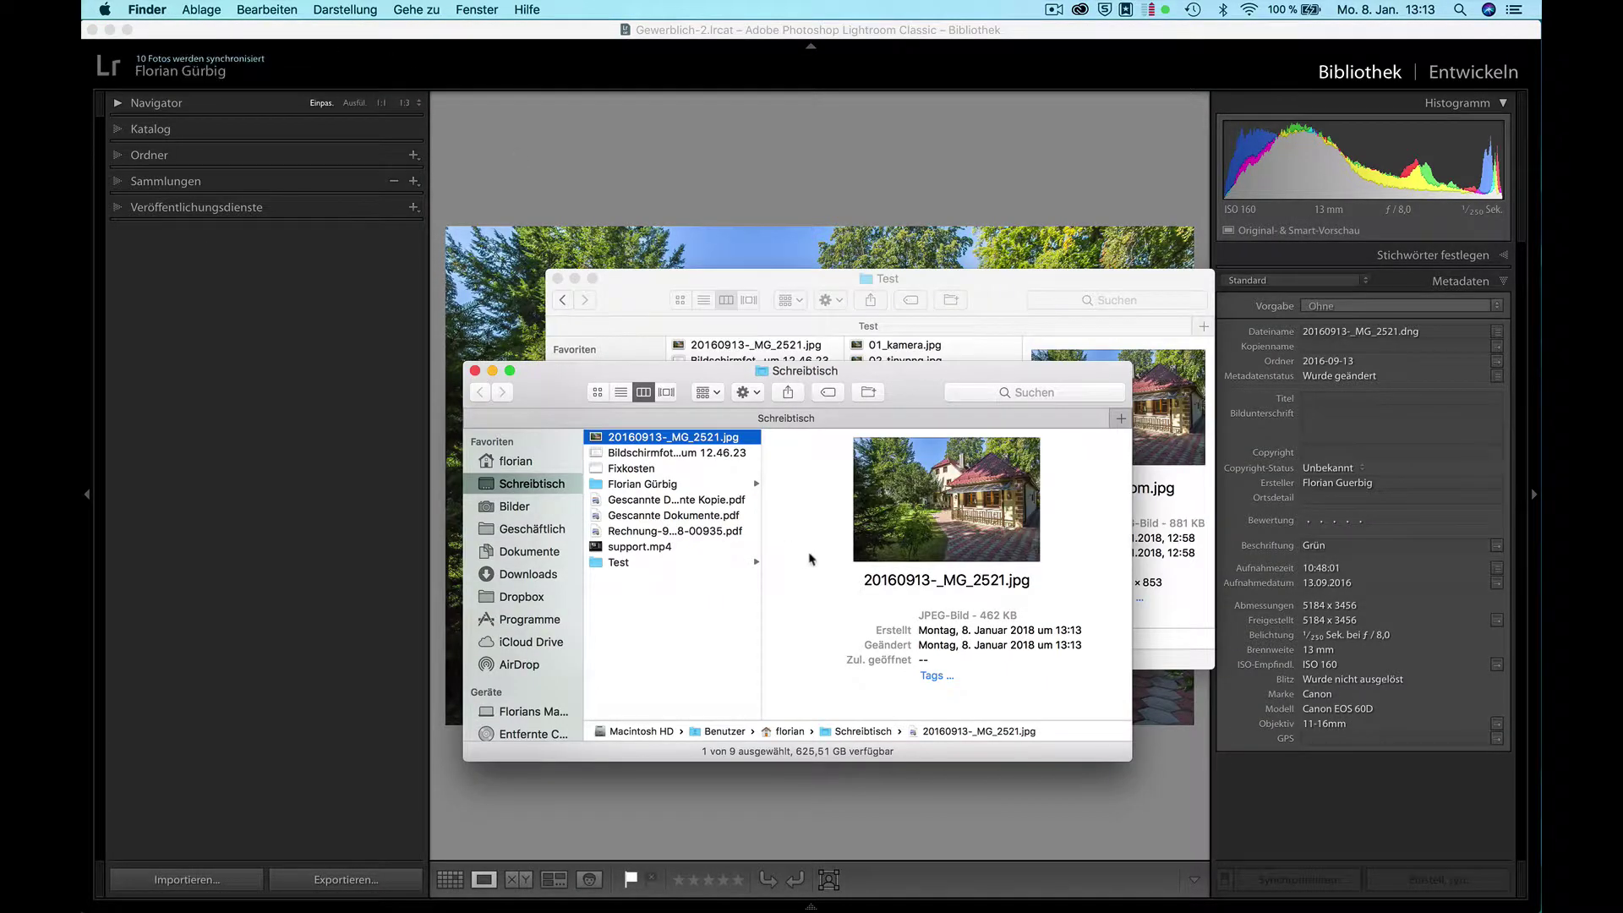
# Move the exported 20160913-_MG_2521.jpg from the Desktop into the Test folder.
pyautogui.moveTo(898, 382); pyautogui.dragTo(821, 653)
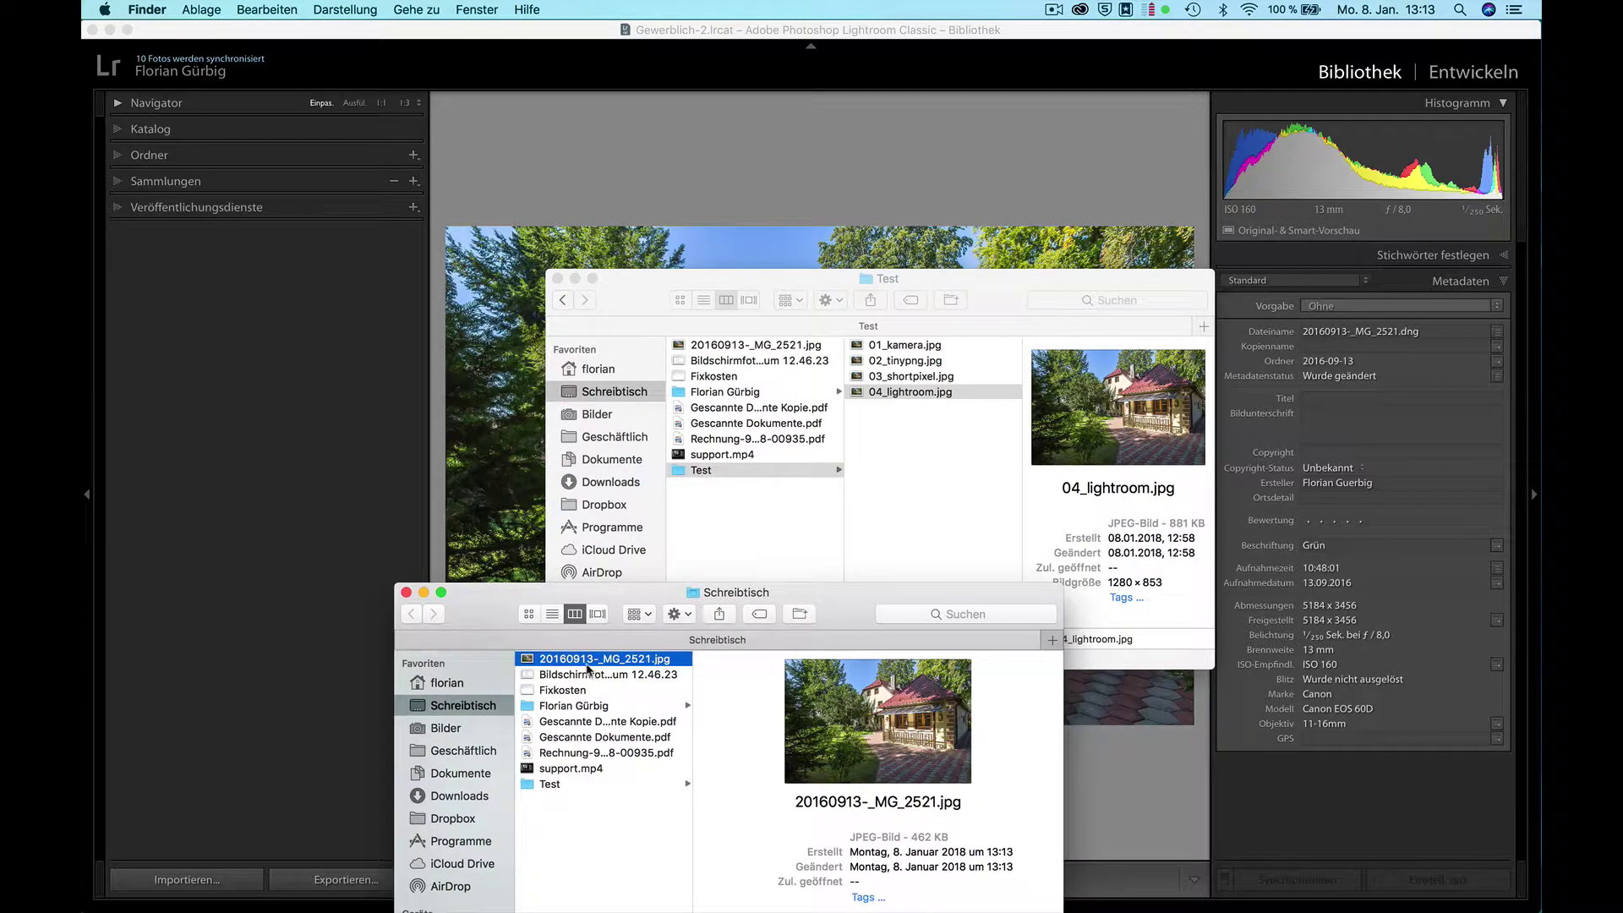
pyautogui.moveTo(590, 665); pyautogui.dragTo(930, 448)
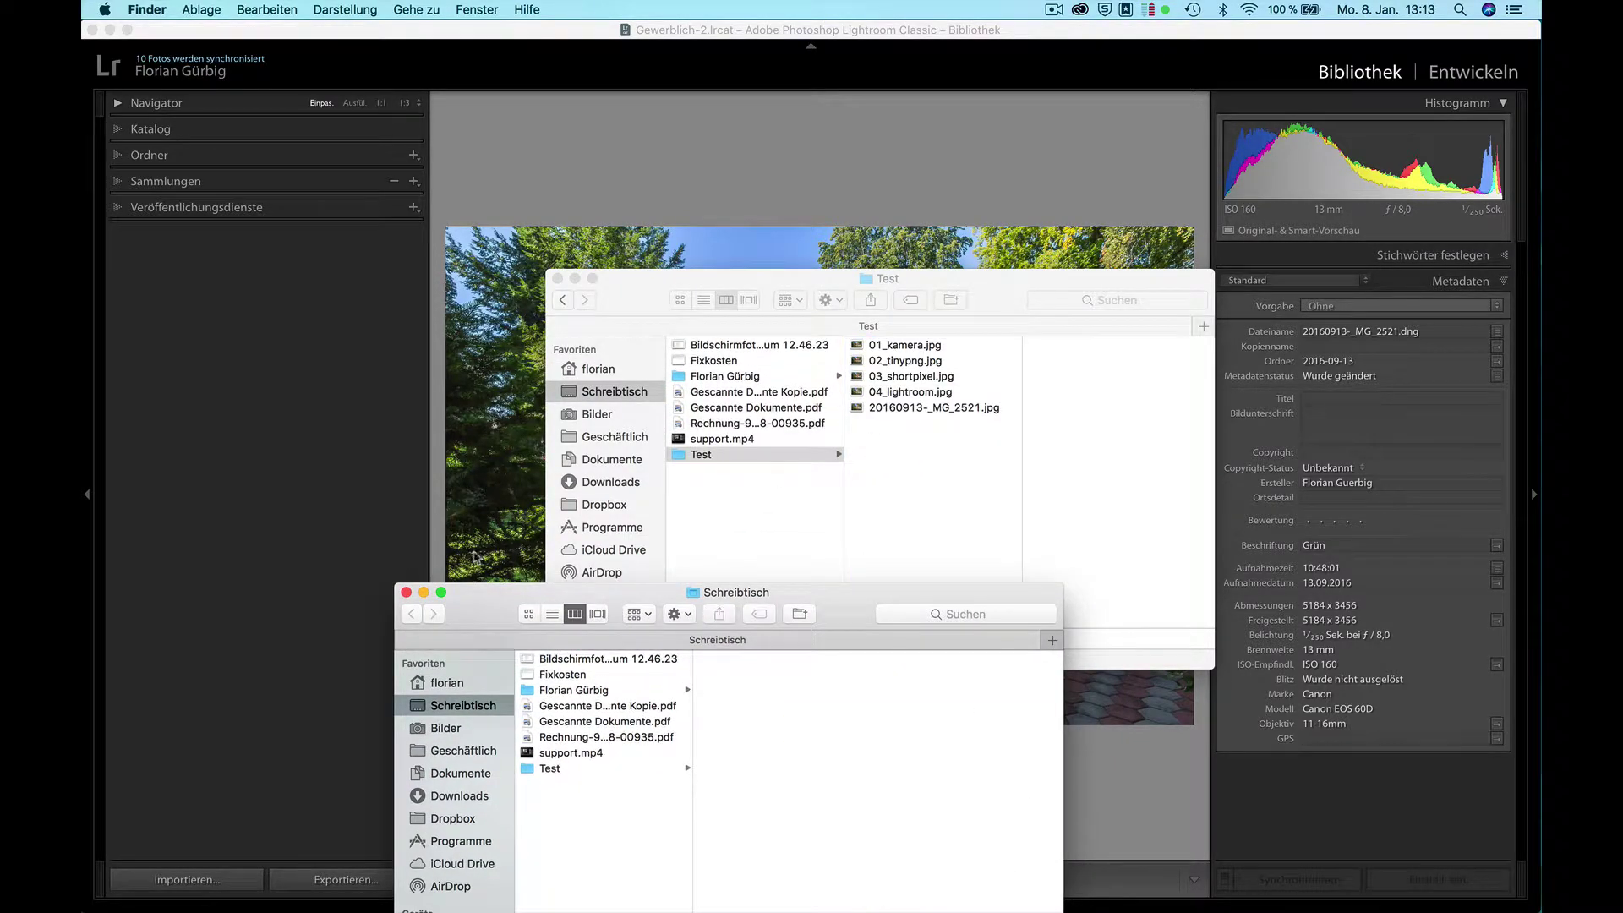
pyautogui.click(406, 593)
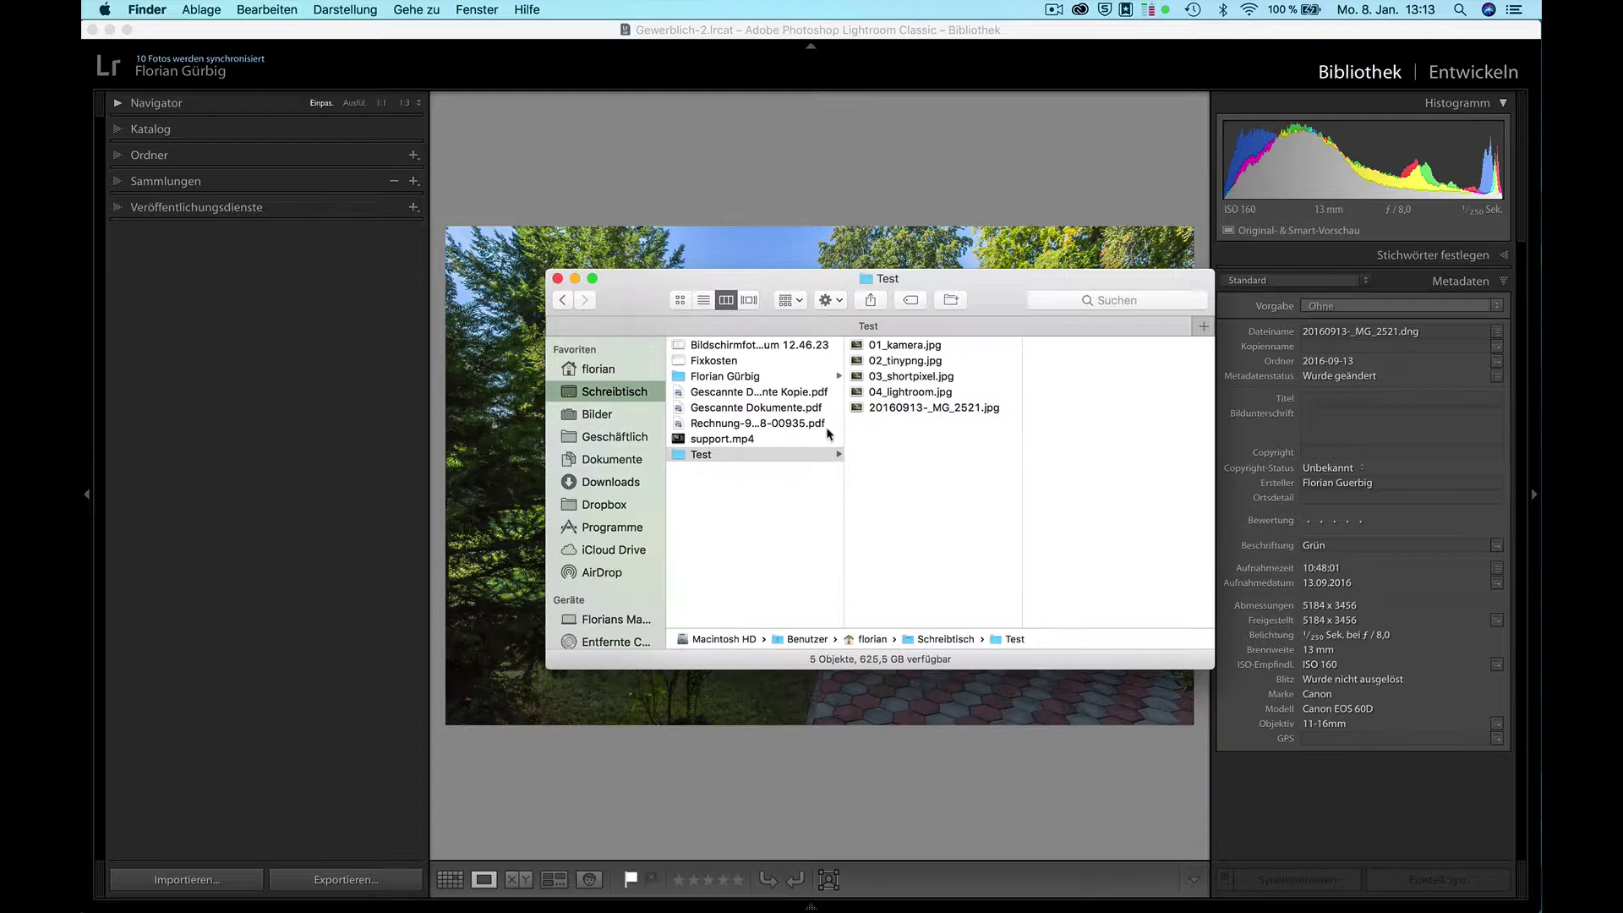
# Quick Look the quality-60 export 20160913-_MG_2521.jpg, flipping repeatedly against 04_lightroom.jpg.
pyautogui.click(901, 410)
pyautogui.press('space')
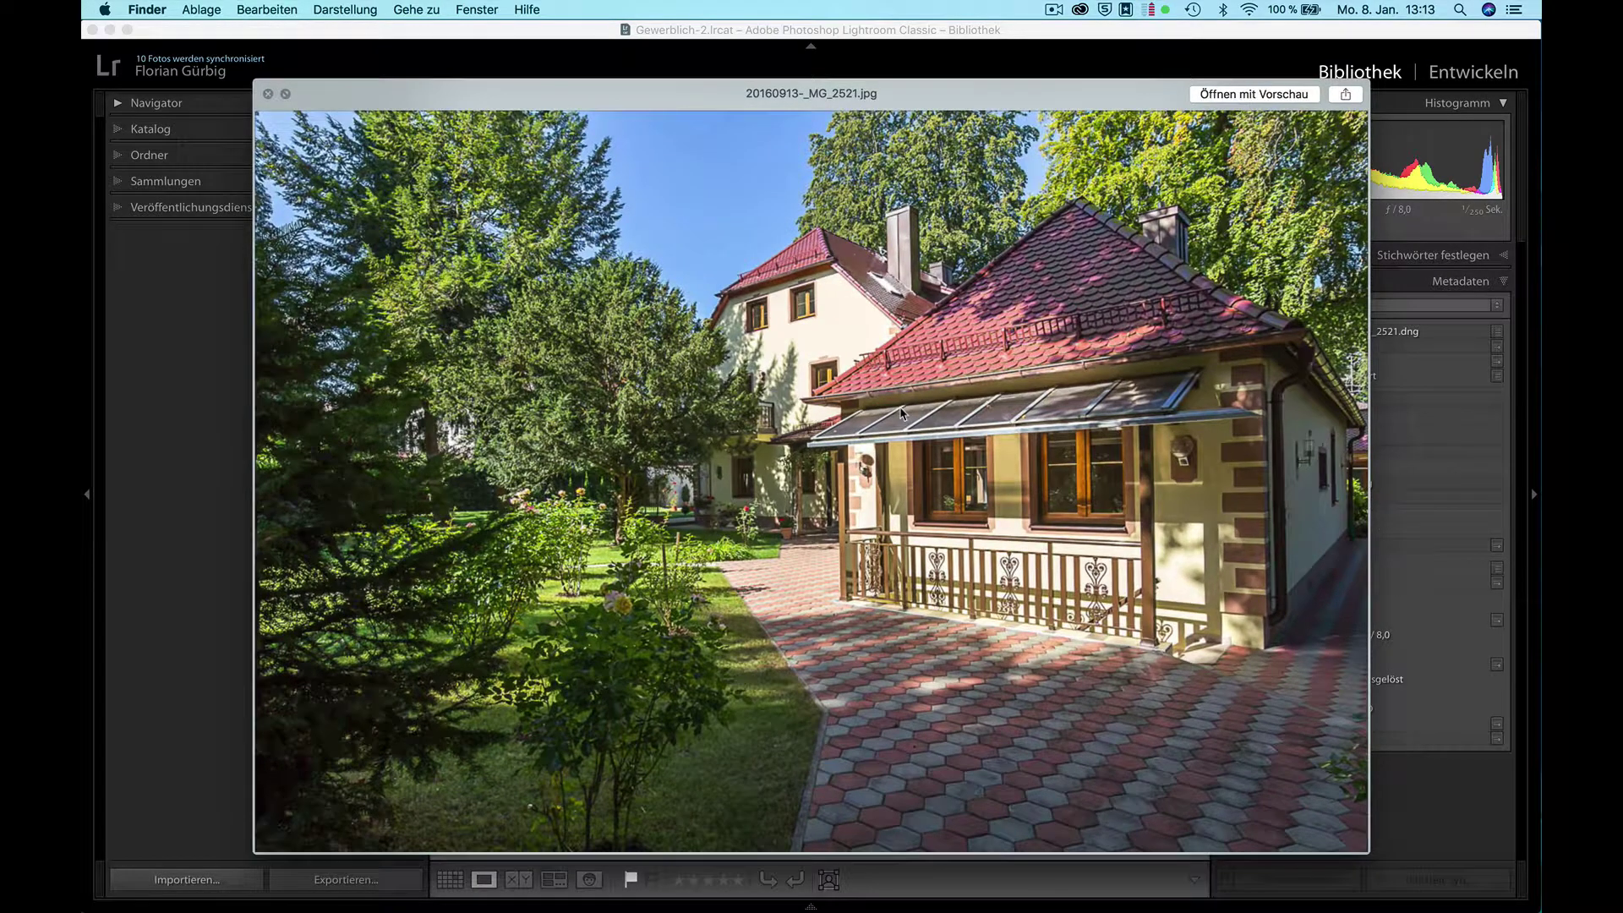
pyautogui.press('Up')
pyautogui.press('Down')
pyautogui.press('Up')
pyautogui.press('Down')
pyautogui.press('Up')
pyautogui.press('Down')
pyautogui.press('Up')
pyautogui.press('Down')
pyautogui.press('Up')
pyautogui.press('Down')
pyautogui.press('space')
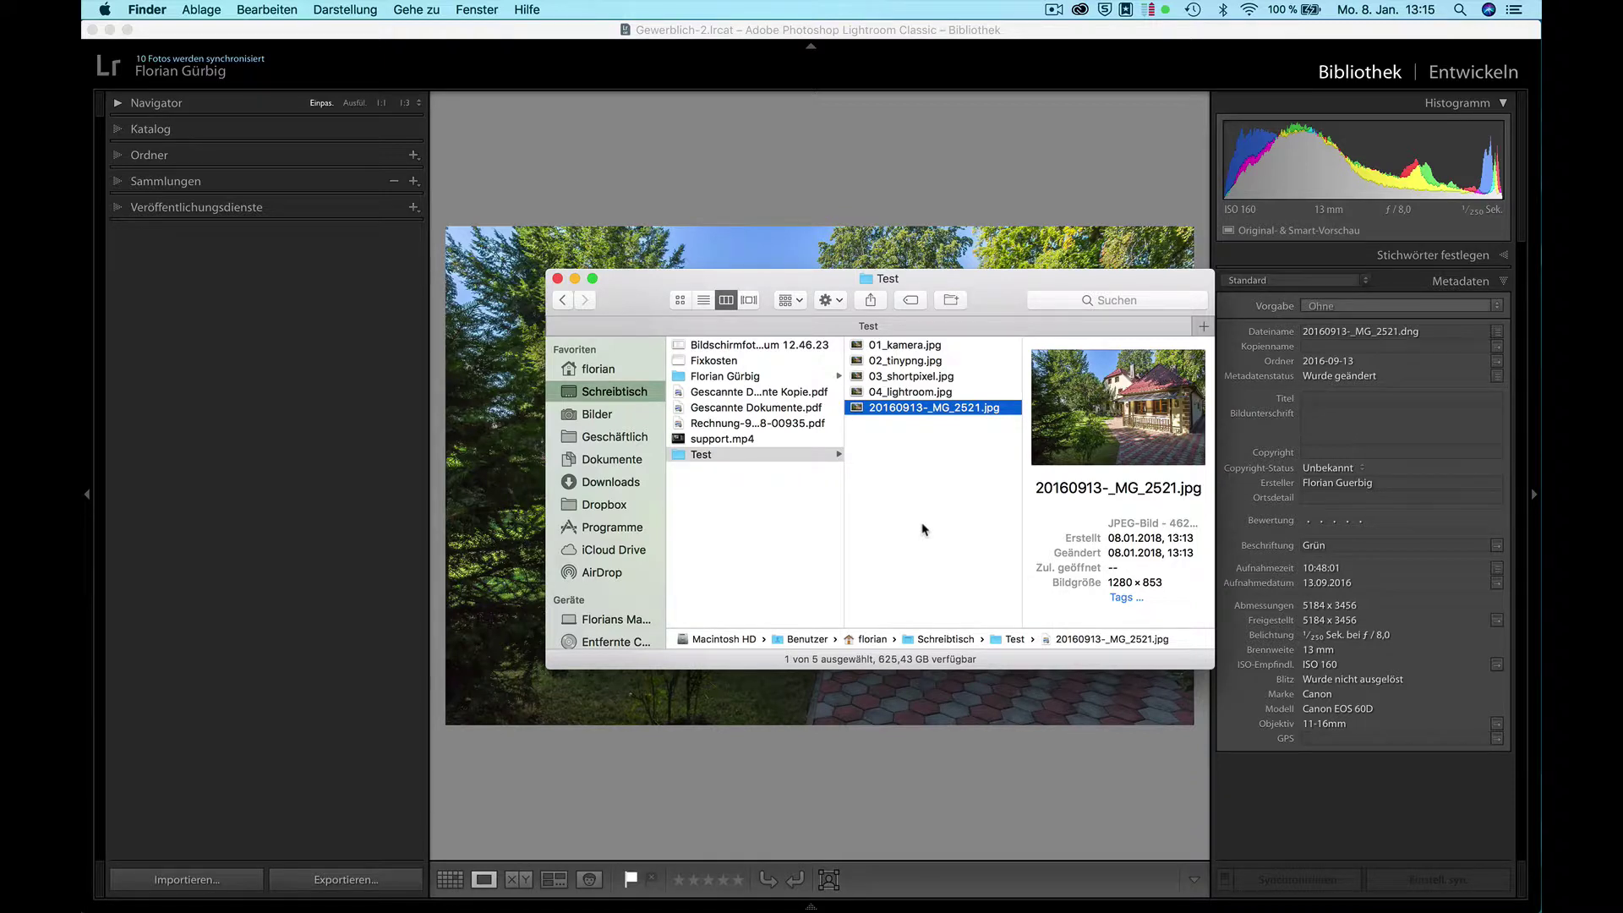
# Close the Test folder window to reveal the Lightroom Library view of 20160913-_MG_2521.dng.
pyautogui.click(557, 278)
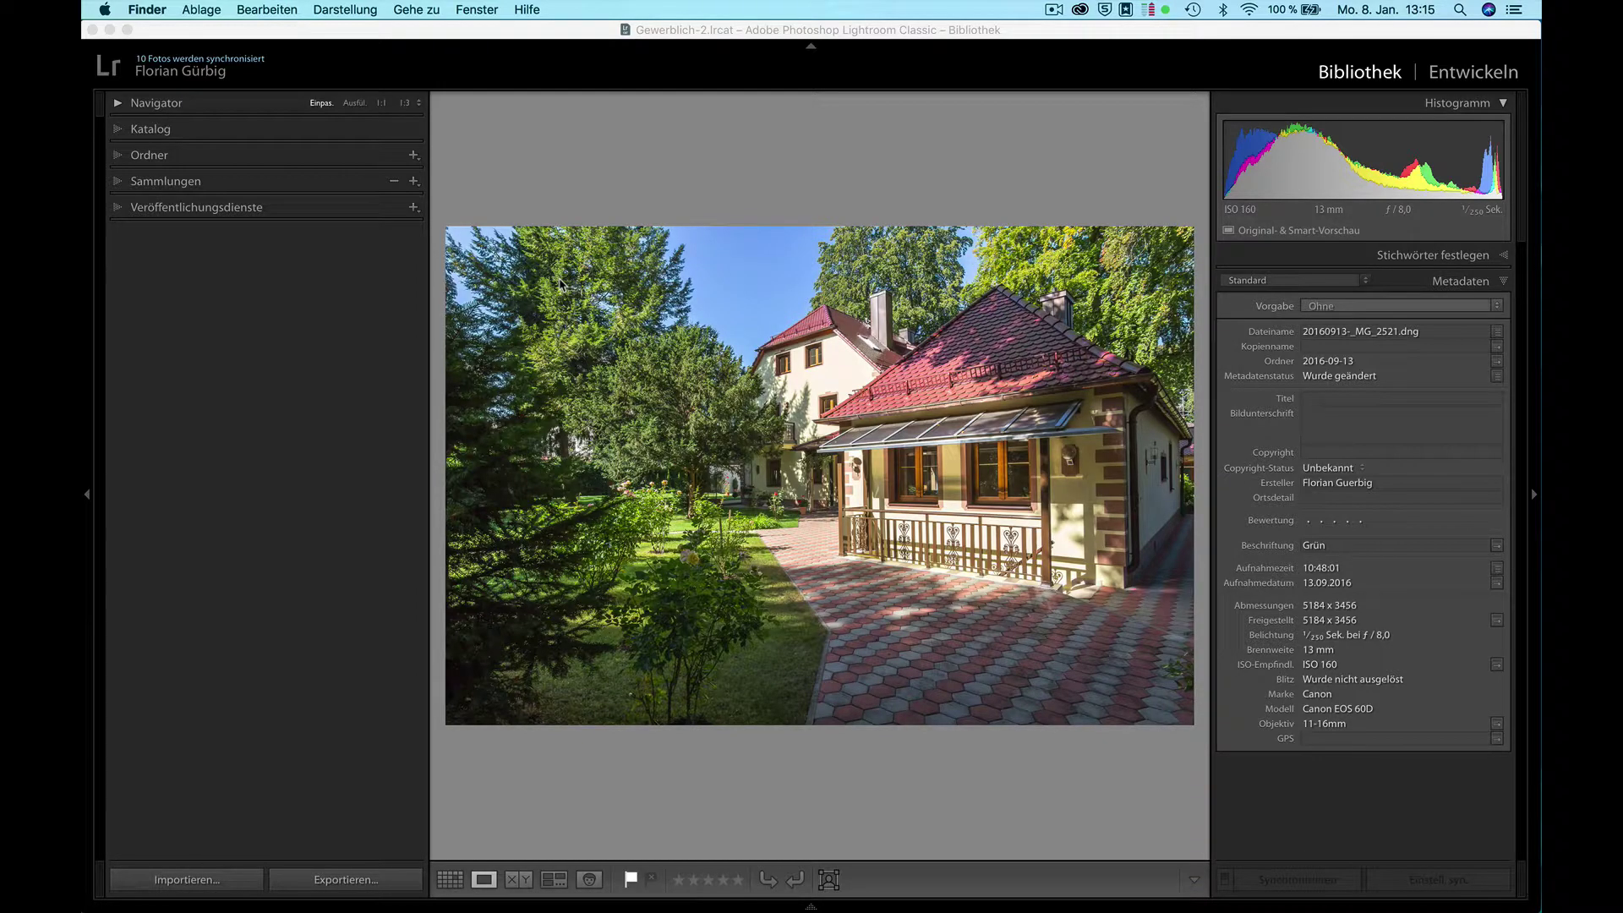